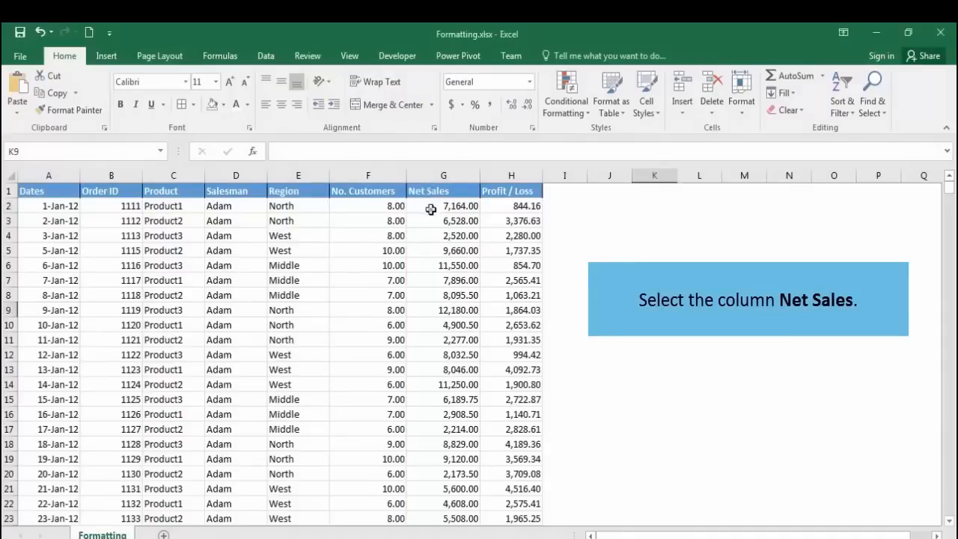
Step: Apply the custom number format #,##0.00, "K" to all values in the Net Sales column
{"action": "left_click", "coordinate": [431, 209]}
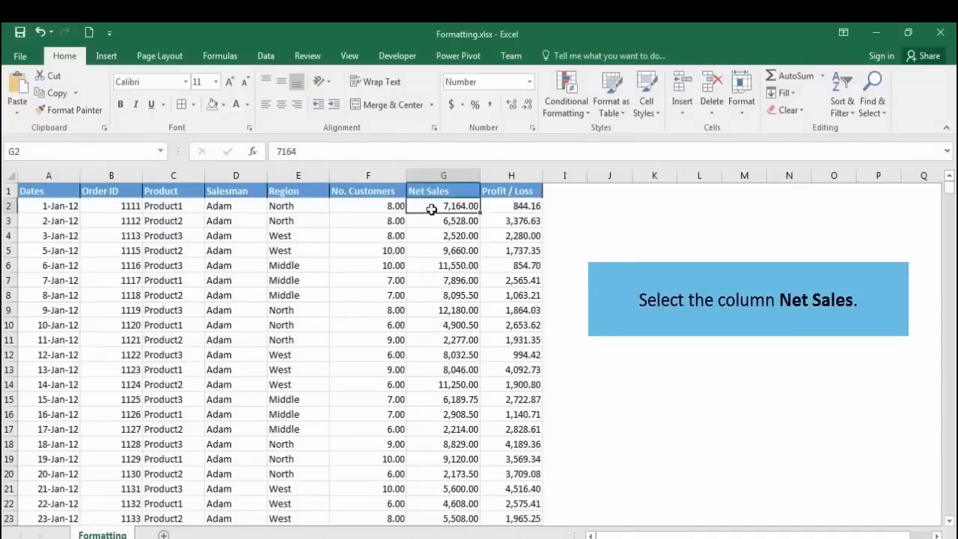
{"action": "key", "text": "ctrl+shift+Down"}
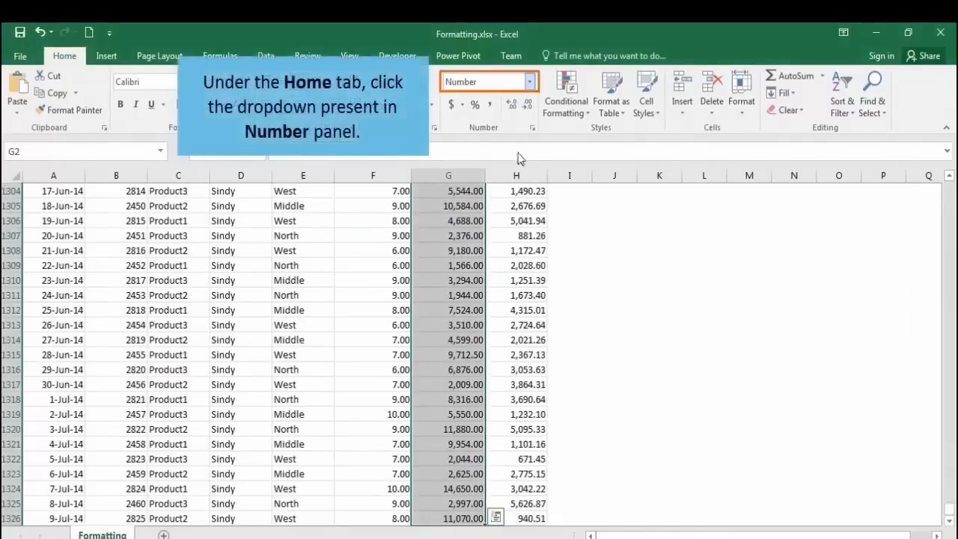
{"action": "left_click", "coordinate": [530, 81]}
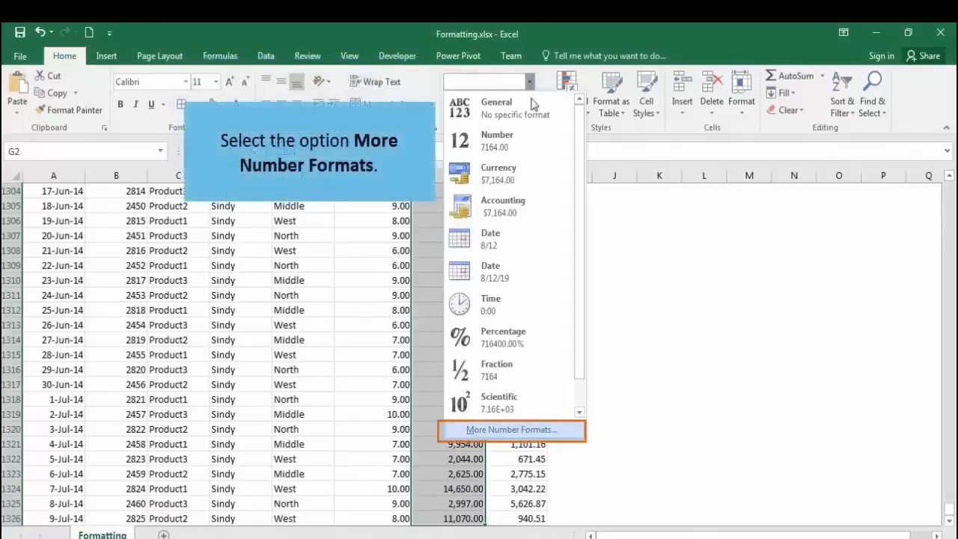
{"action": "left_click", "coordinate": [536, 430]}
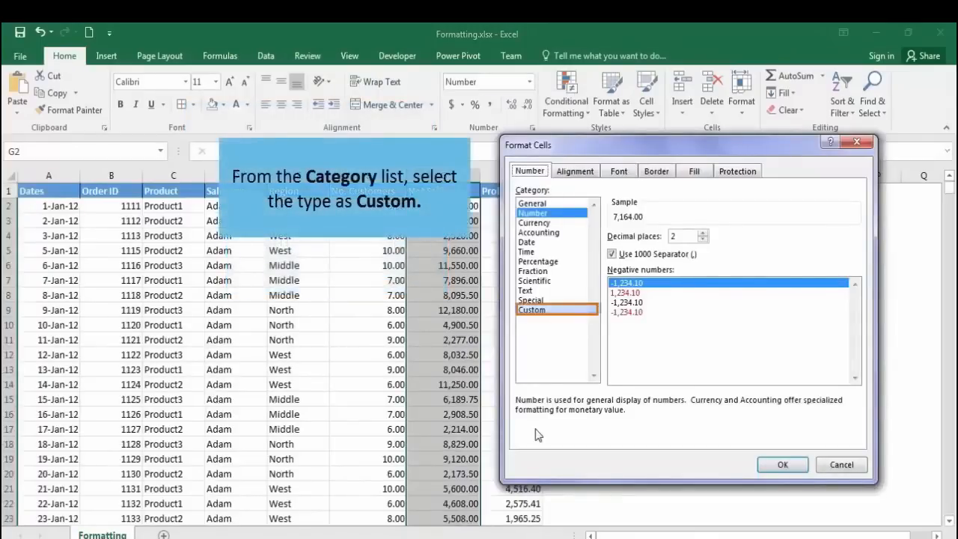
{"action": "left_click", "coordinate": [554, 312]}
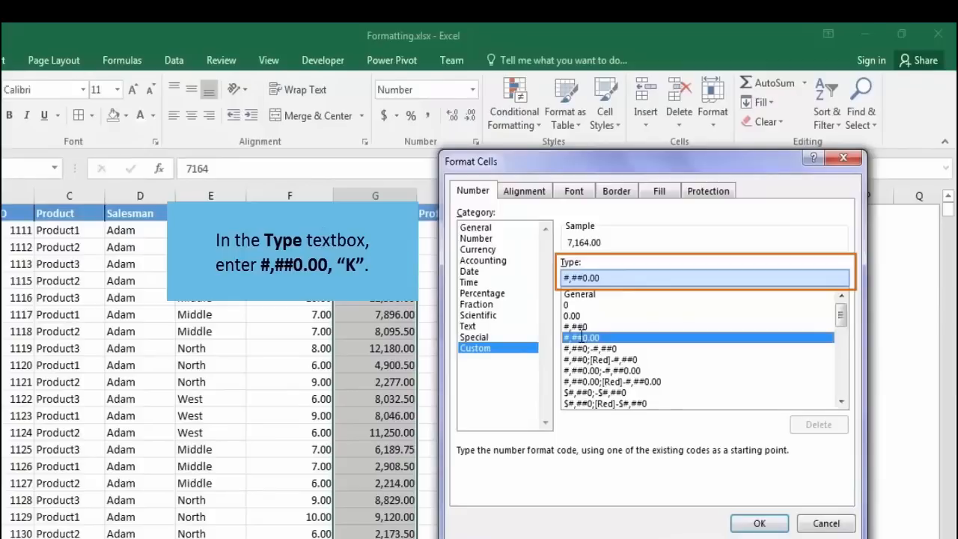
{"action": "left_click", "coordinate": [603, 277]}
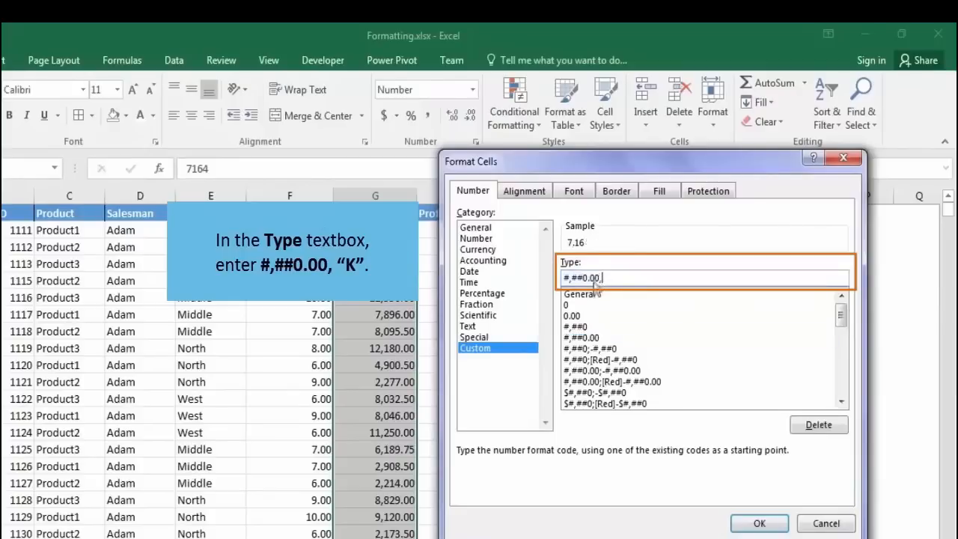
{"action": "type", "text": ", \"K\""}
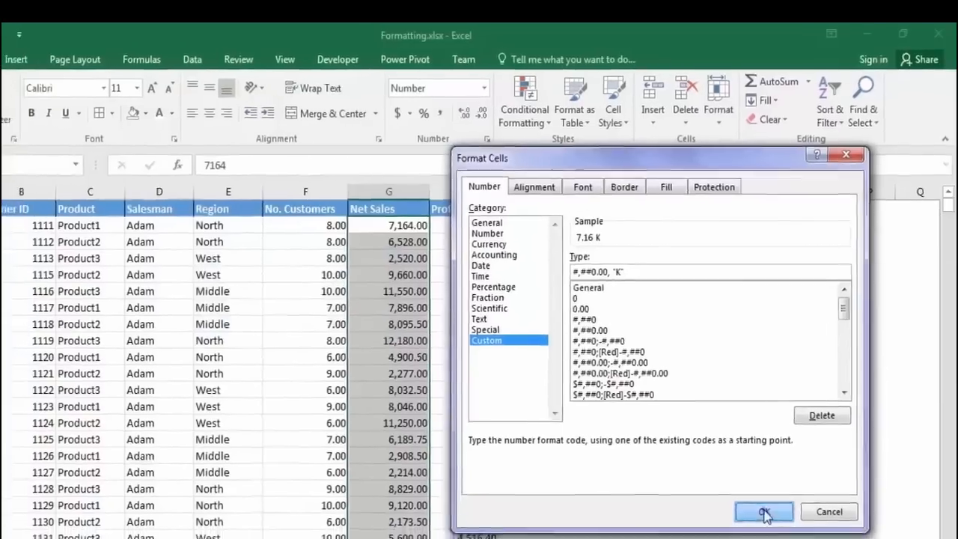
{"action": "left_click", "coordinate": [758, 523]}
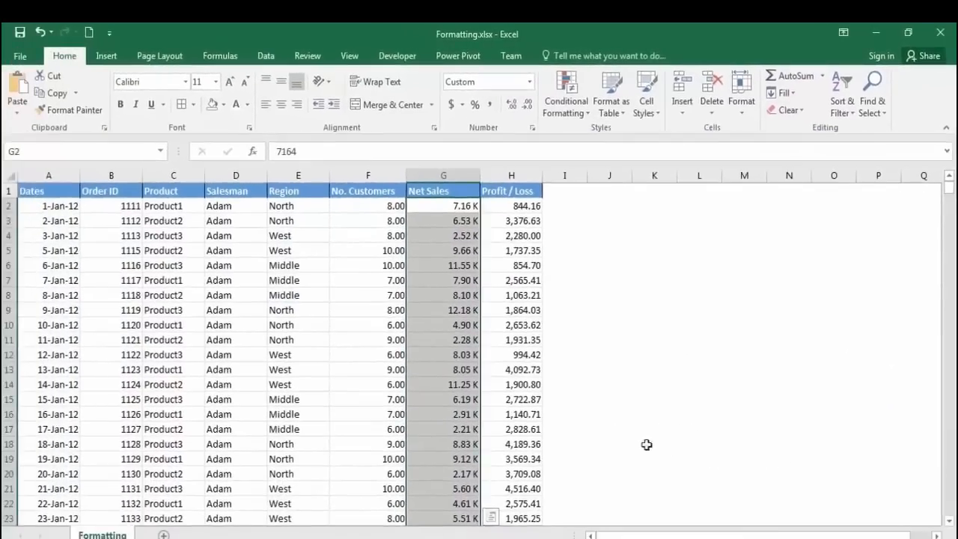
{"action": "left_click", "coordinate": [598, 385]}
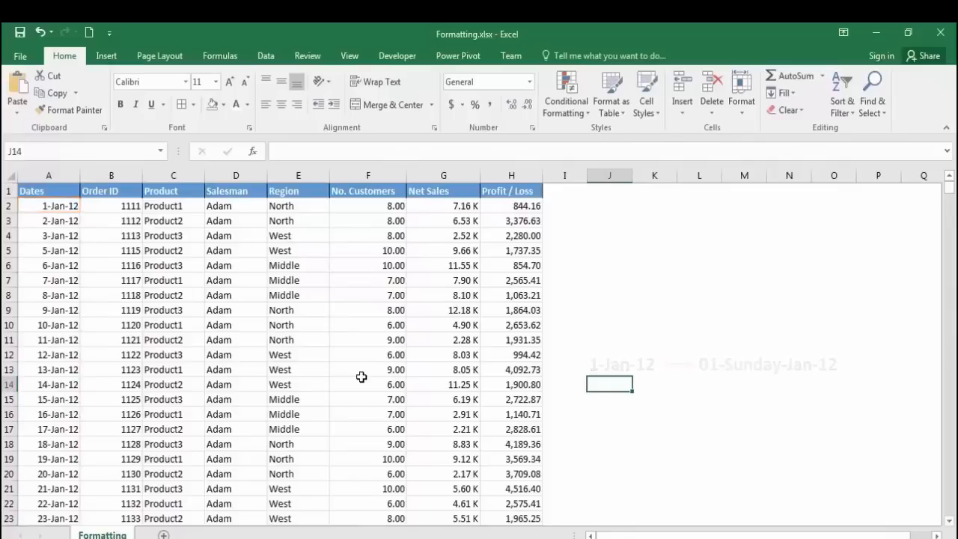
Step: Apply the custom date format dd-dddd-mmm-yy to all values in the Dates column
{"action": "left_click", "coordinate": [64, 209]}
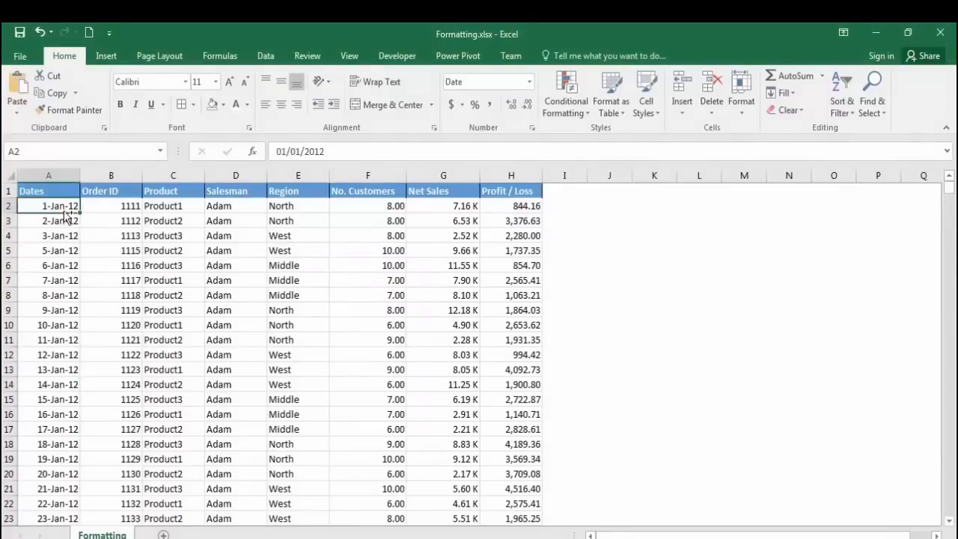
{"action": "key", "text": "ctrl+shift+Down"}
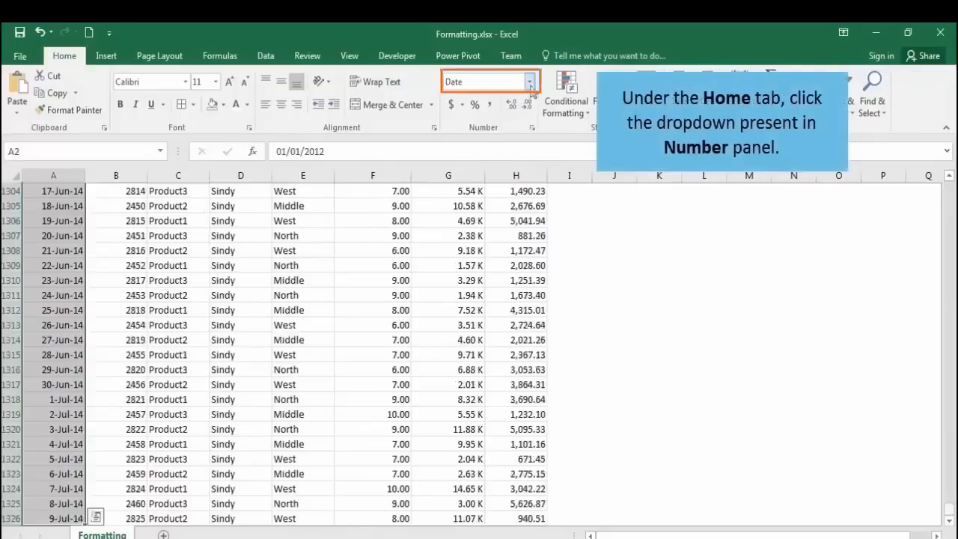
{"action": "left_click", "coordinate": [529, 82]}
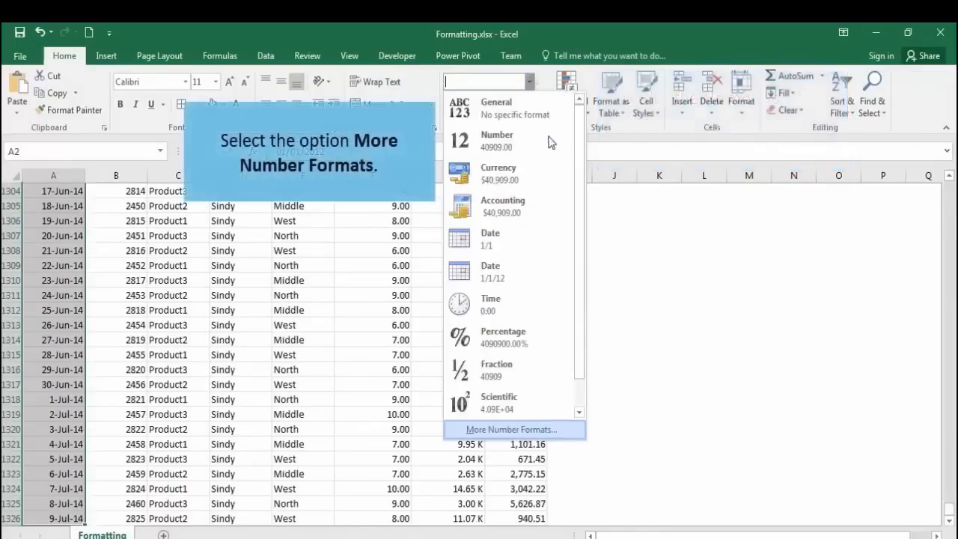
{"action": "left_click", "coordinate": [561, 431]}
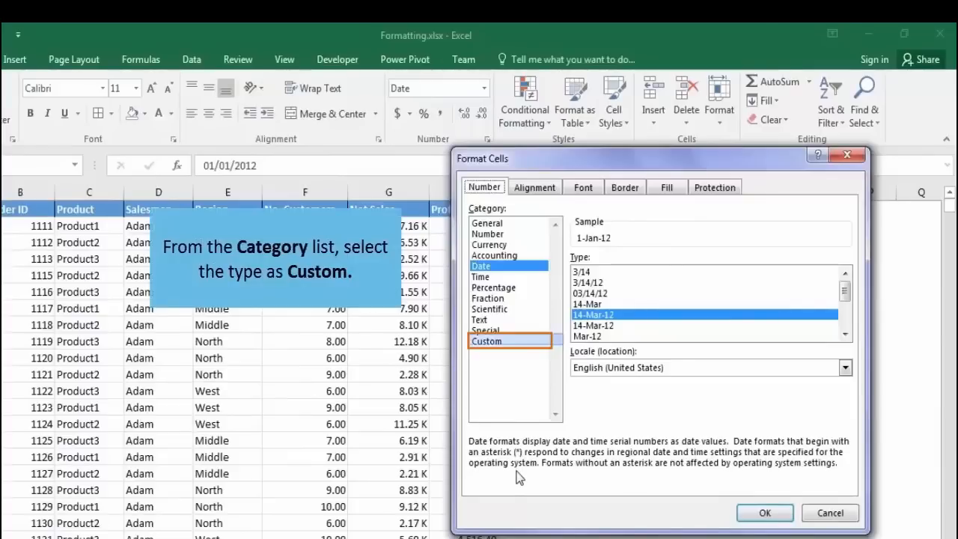
{"action": "left_click", "coordinate": [518, 342]}
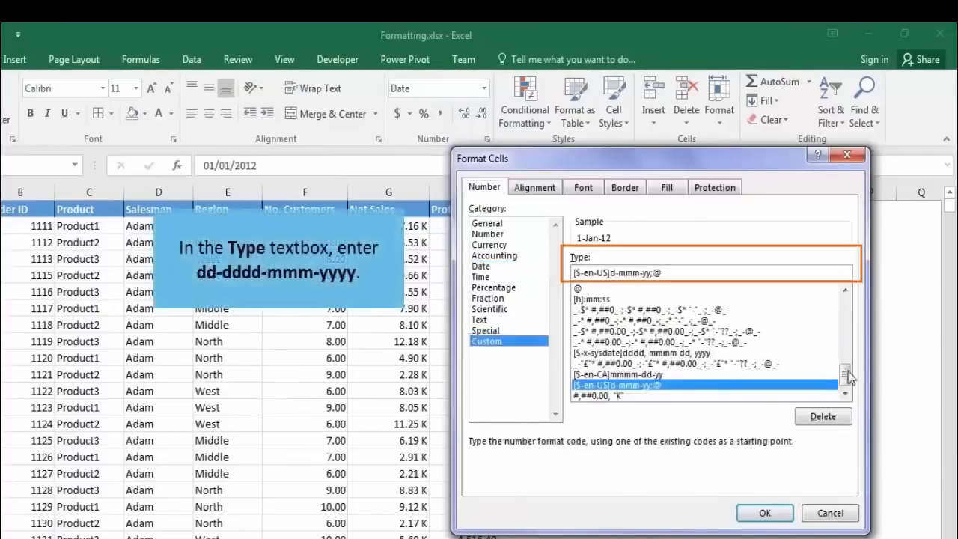
{"action": "left_click_drag", "start_coordinate": [847, 367], "coordinate": [850, 357]}
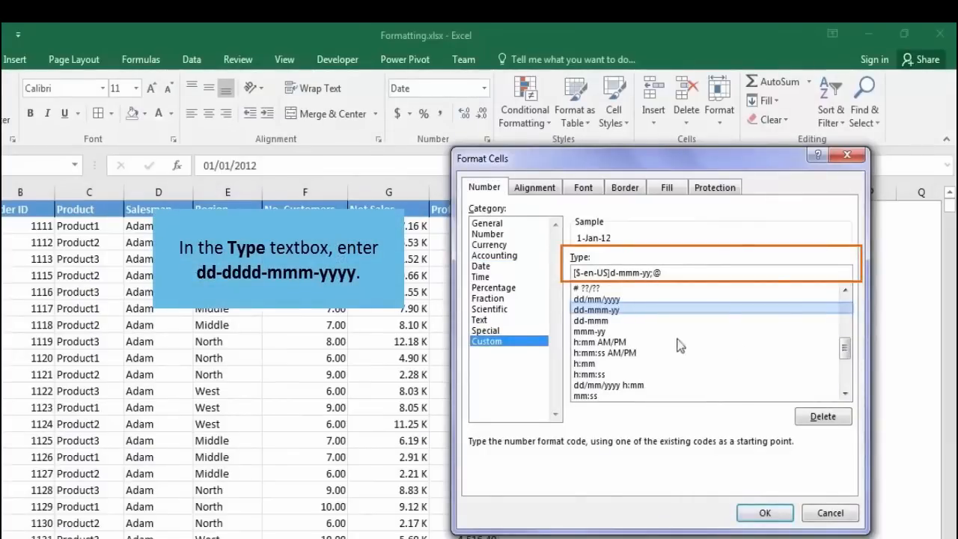
{"action": "left_click", "coordinate": [616, 310]}
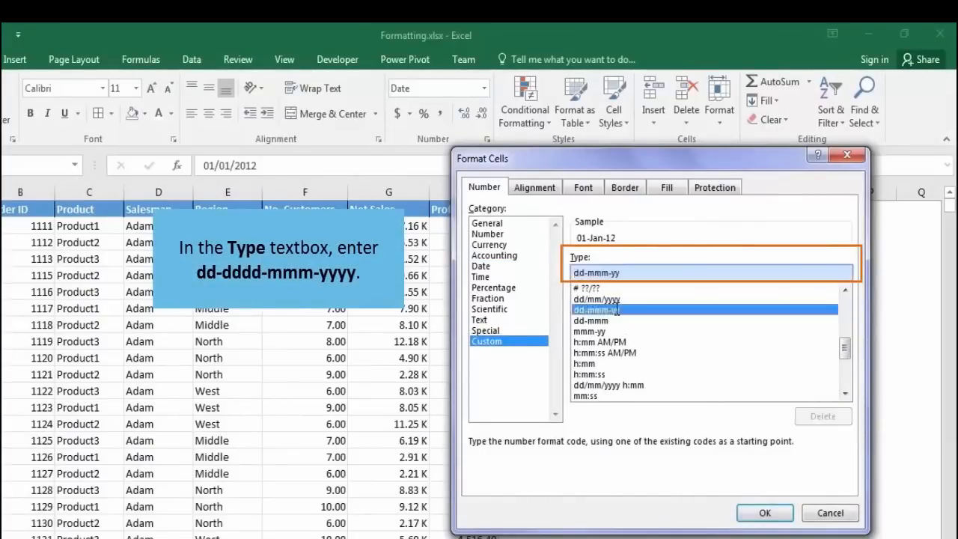
{"action": "left_click", "coordinate": [589, 273]}
{"action": "type", "text": "dddd-"}
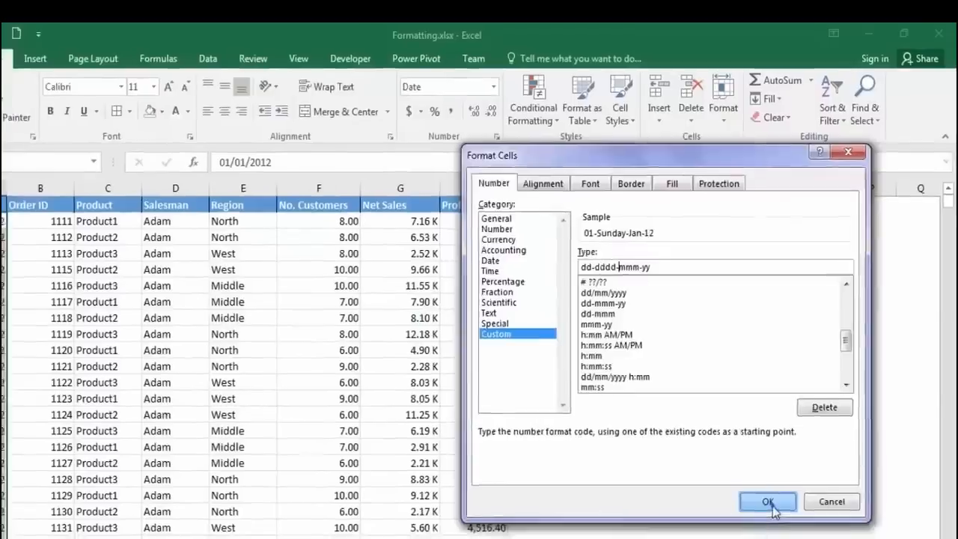
{"action": "left_click", "coordinate": [768, 503]}
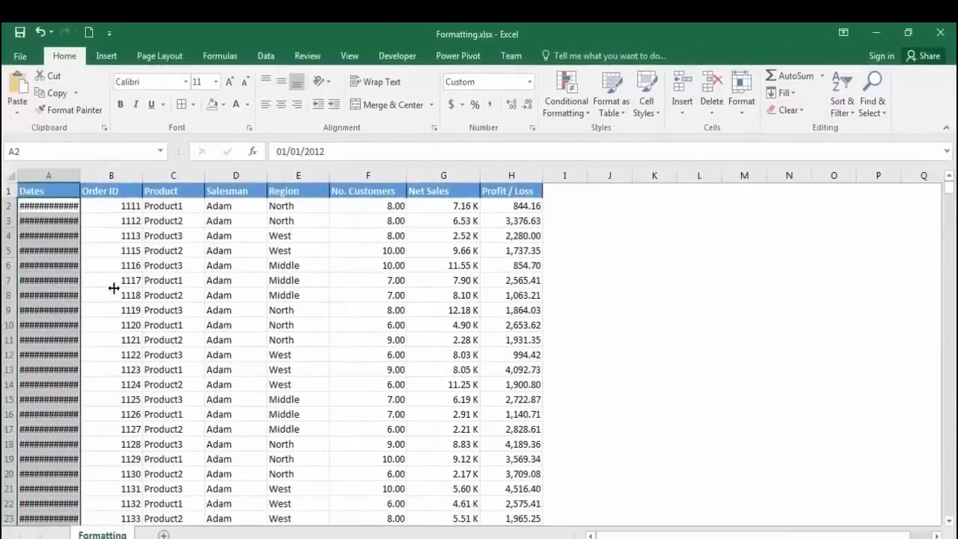
Step: Widen the Dates column until every reformatted date fits
{"action": "left_click_drag", "start_coordinate": [80, 175], "coordinate": [109, 176]}
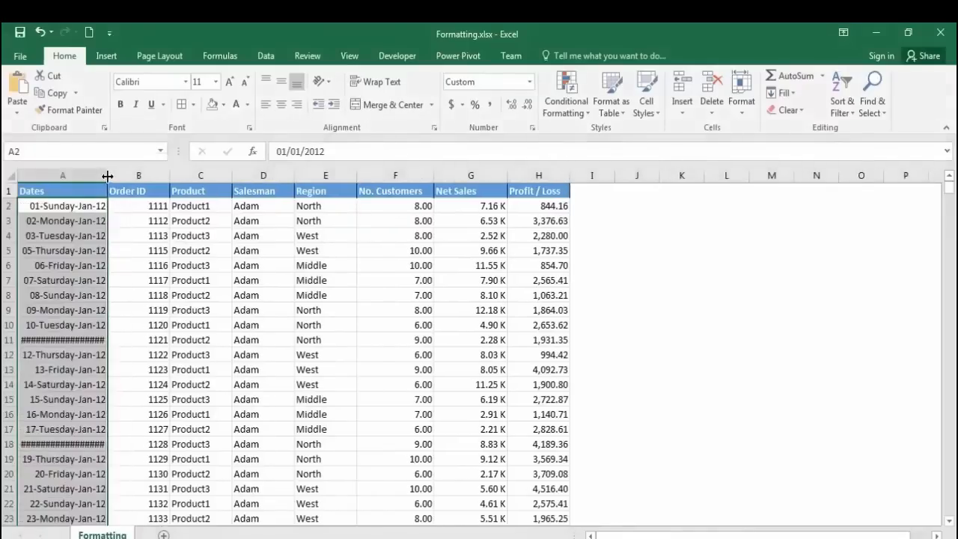
{"action": "left_click_drag", "start_coordinate": [108, 176], "coordinate": [125, 175]}
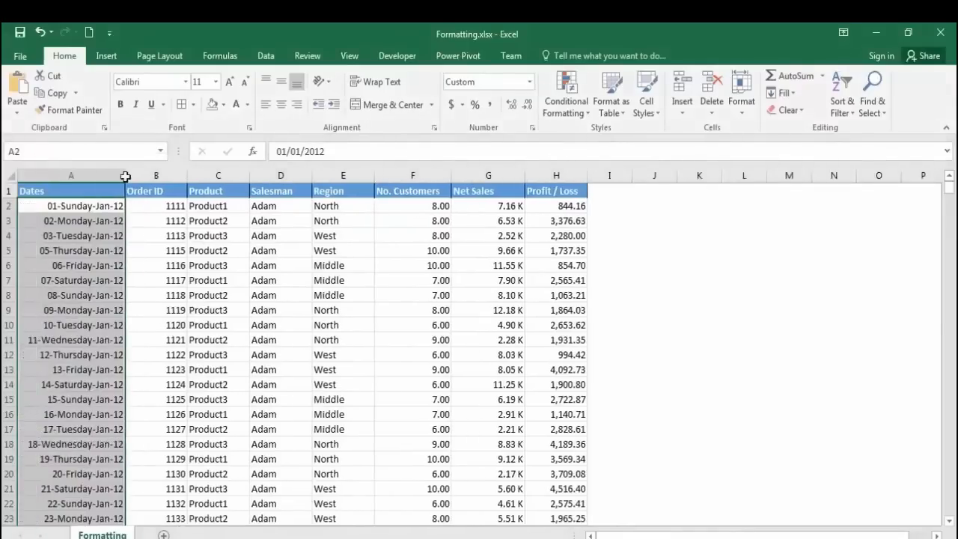
{"action": "left_click", "coordinate": [137, 207]}
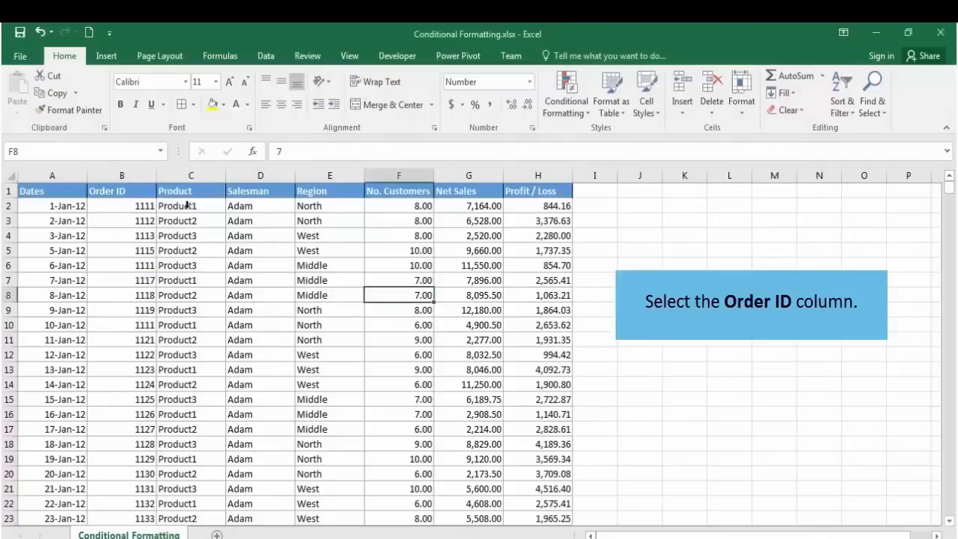
Step: Highlight duplicate values in the Order ID column with Green Fill with Dark Green Text using conditional formatting
{"action": "left_click", "coordinate": [137, 178]}
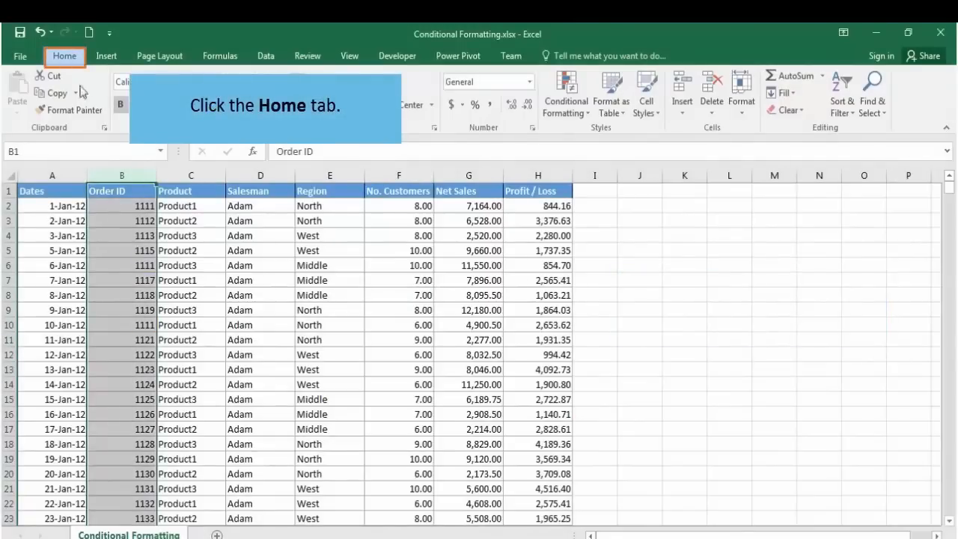
{"action": "left_click", "coordinate": [64, 57]}
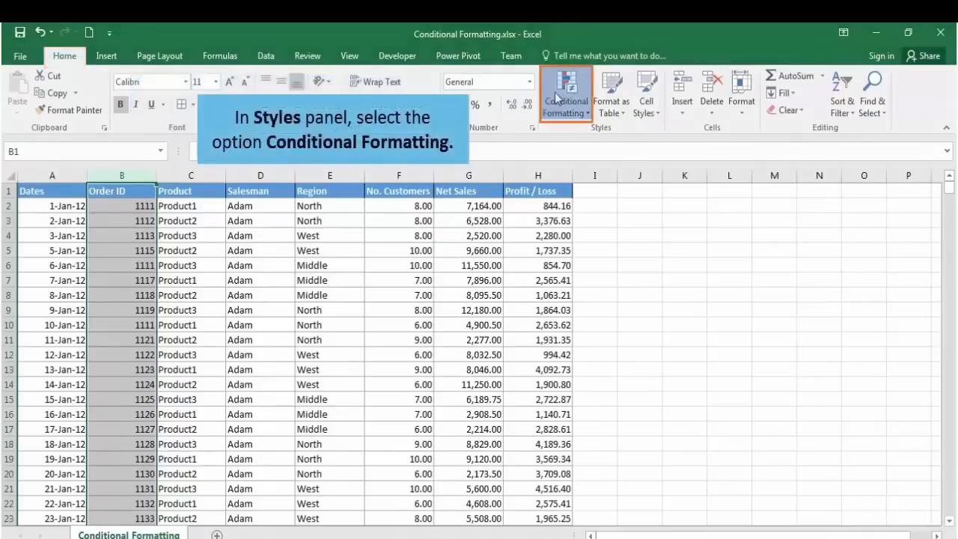
{"action": "left_click", "coordinate": [581, 114]}
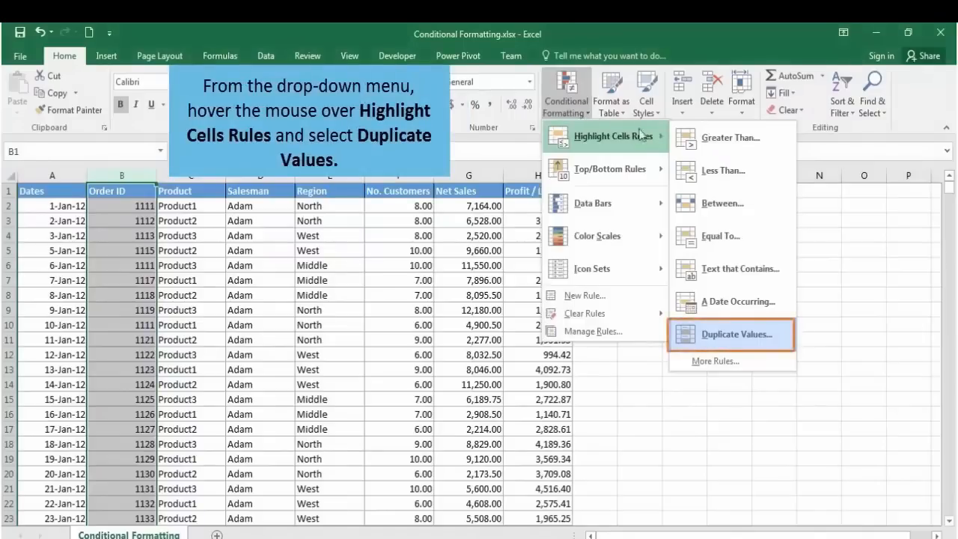
{"action": "left_click", "coordinate": [715, 334]}
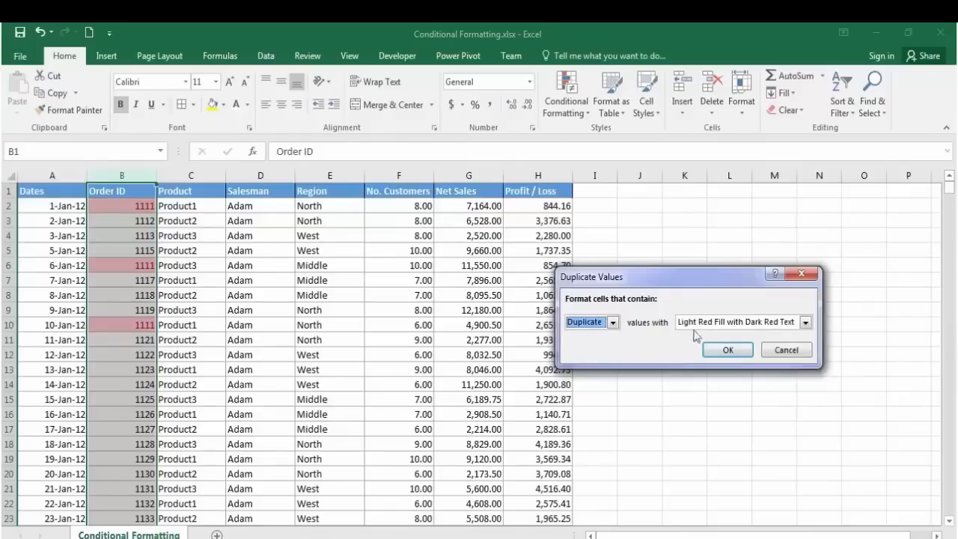
{"action": "left_click_drag", "start_coordinate": [645, 282], "coordinate": [467, 232]}
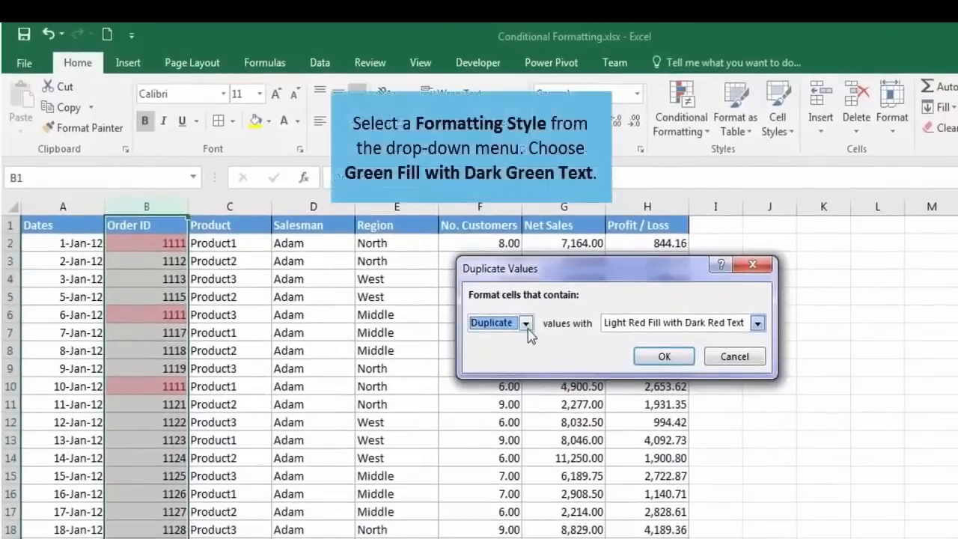
{"action": "left_click", "coordinate": [757, 323]}
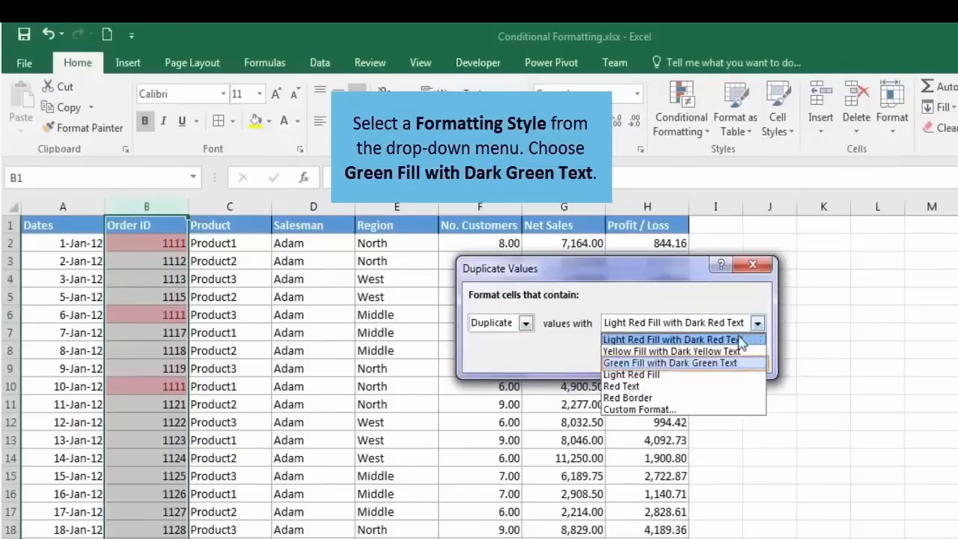
{"action": "left_click", "coordinate": [736, 362]}
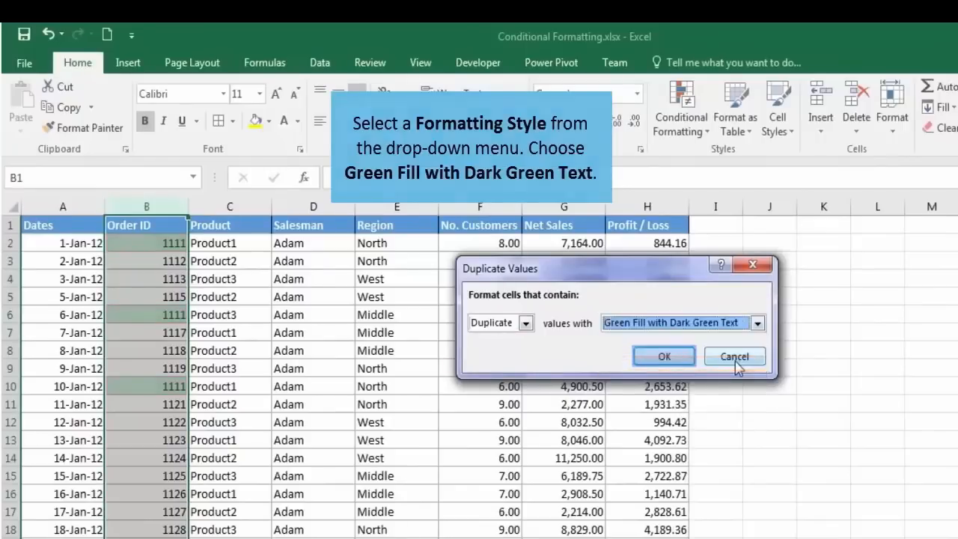
{"action": "left_click", "coordinate": [648, 358]}
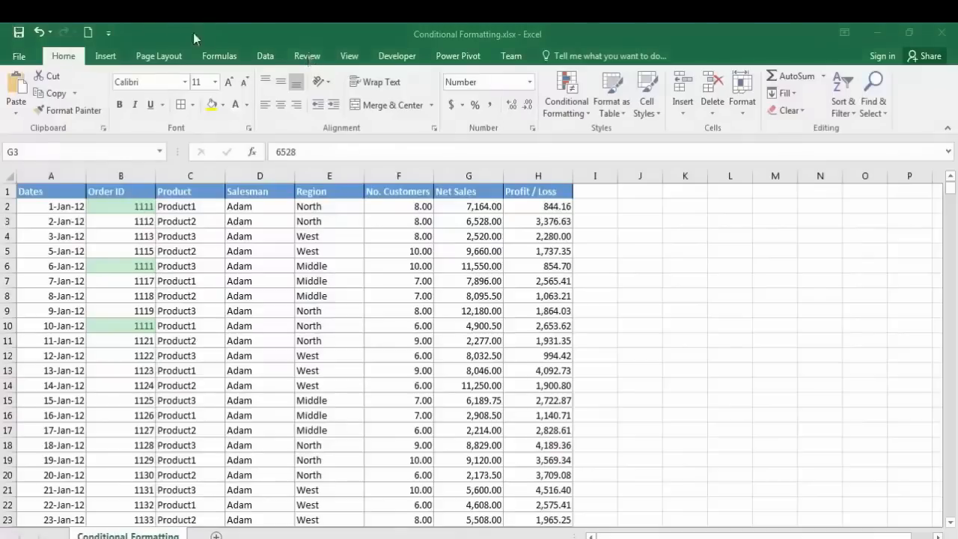
Step: Apply the directional icon set of three colored arrows to all Net Sales values, from G2 down, using conditional formatting
{"action": "left_click", "coordinate": [460, 205]}
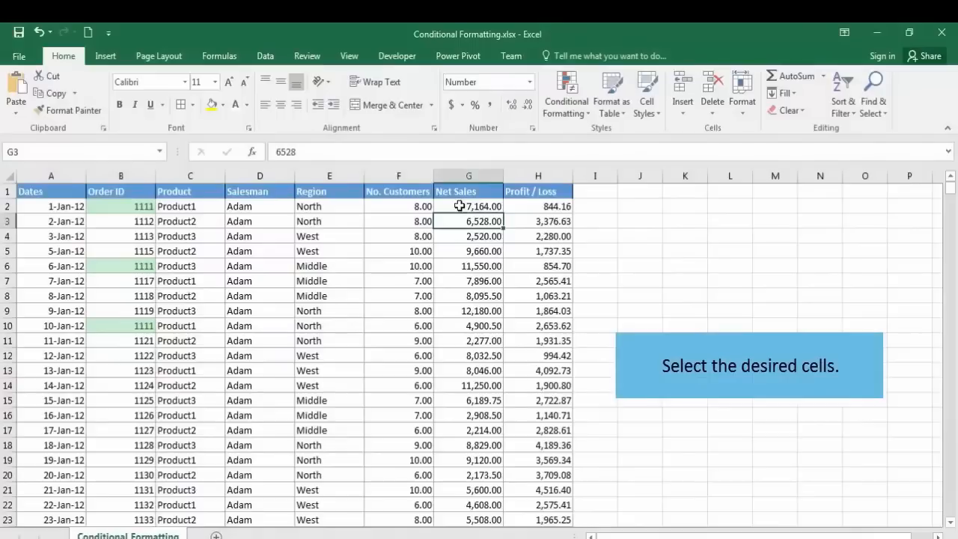
{"action": "left_click", "coordinate": [464, 206]}
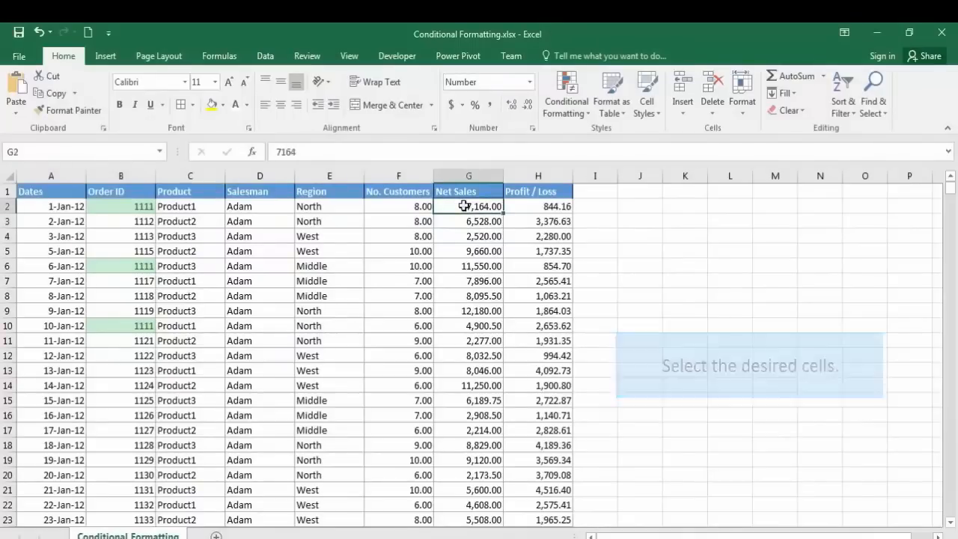
{"action": "key", "text": "ctrl+shift+Down"}
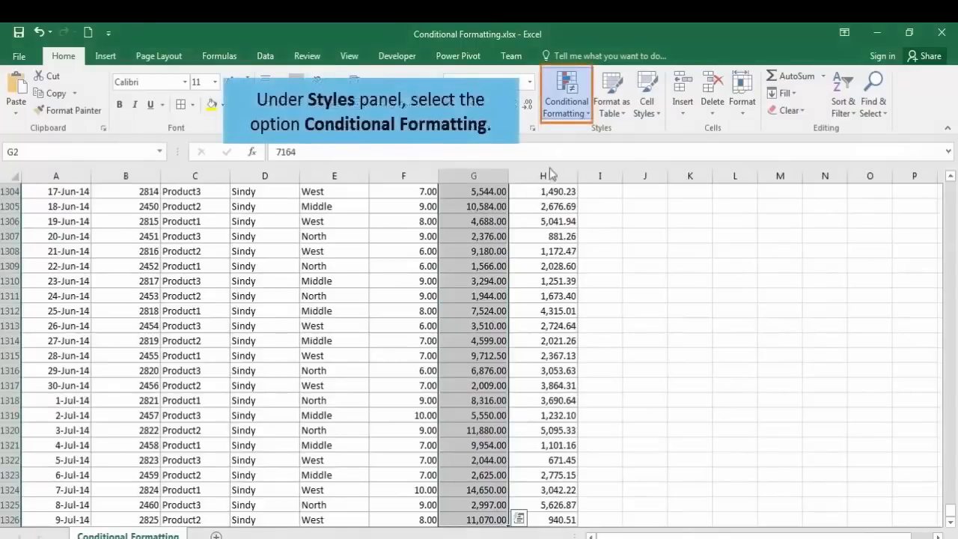
{"action": "left_click", "coordinate": [567, 118]}
{"action": "mouse_move", "coordinate": [583, 269]}
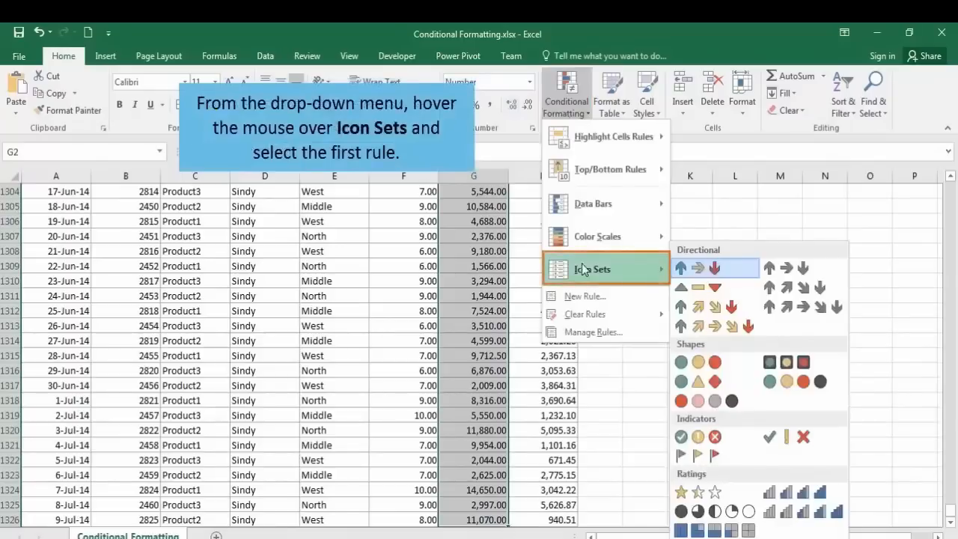
{"action": "left_click", "coordinate": [716, 270]}
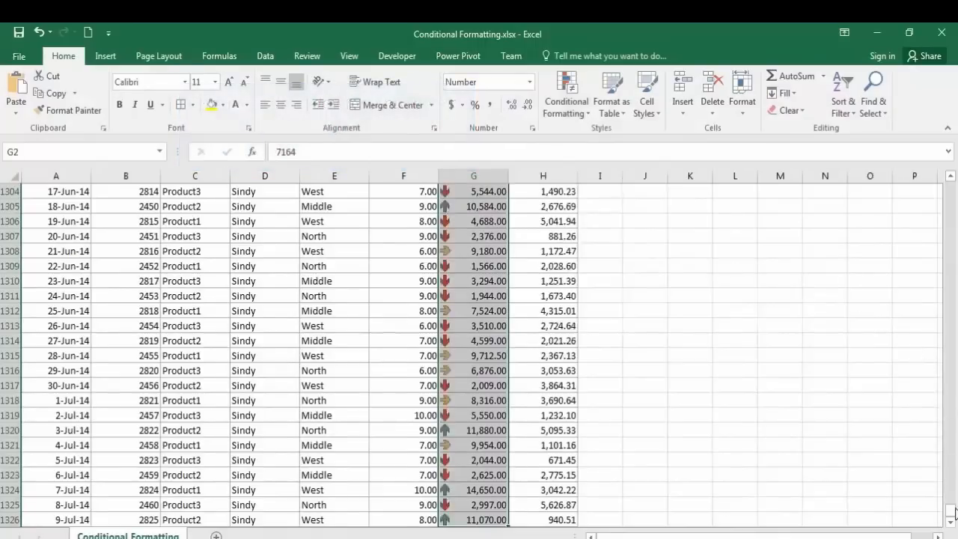
{"action": "left_click_drag", "start_coordinate": [951, 511], "coordinate": [948, 191]}
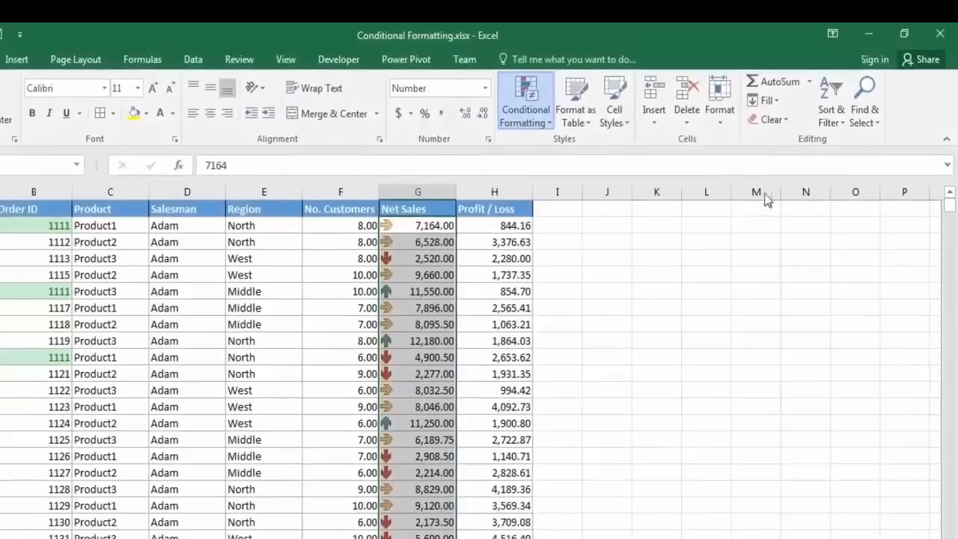
Step: Edit the Net Sales icon set rule so that both icon thresholds use the Number type
{"action": "left_click", "coordinate": [527, 124]}
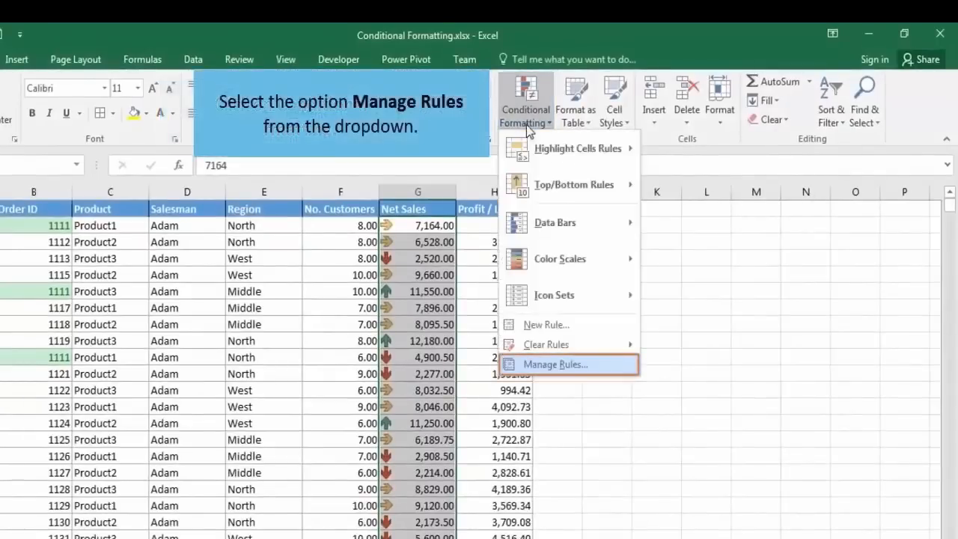
{"action": "left_click", "coordinate": [537, 365]}
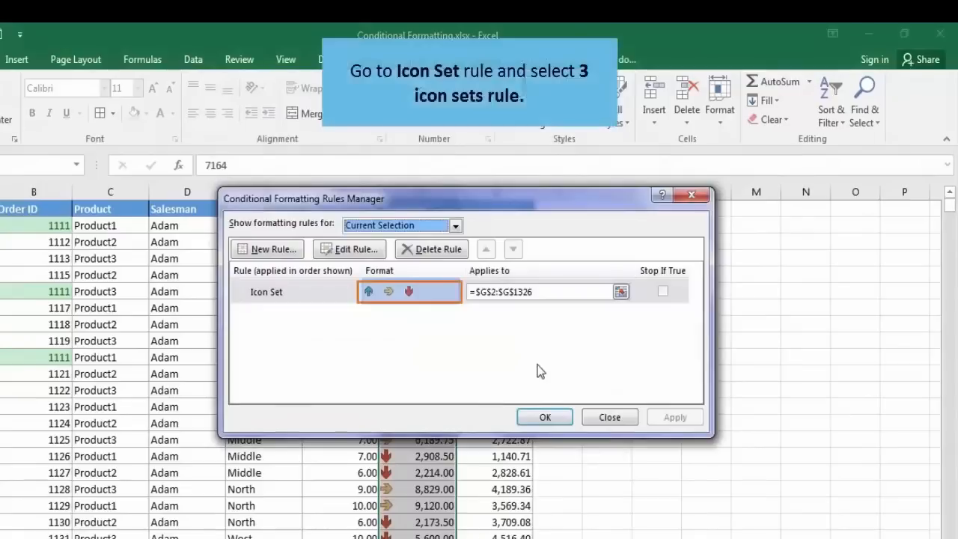
{"action": "left_click", "coordinate": [437, 295]}
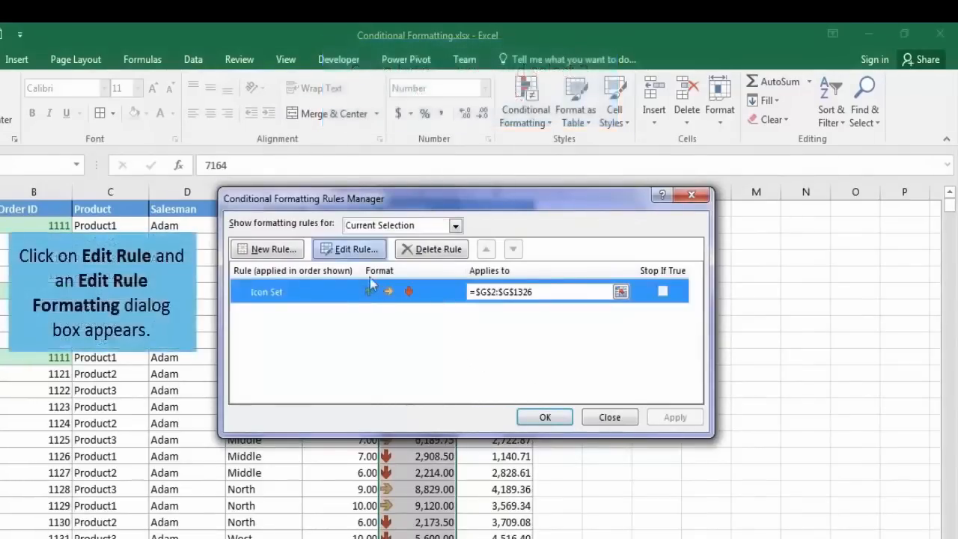
{"action": "left_click", "coordinate": [360, 252]}
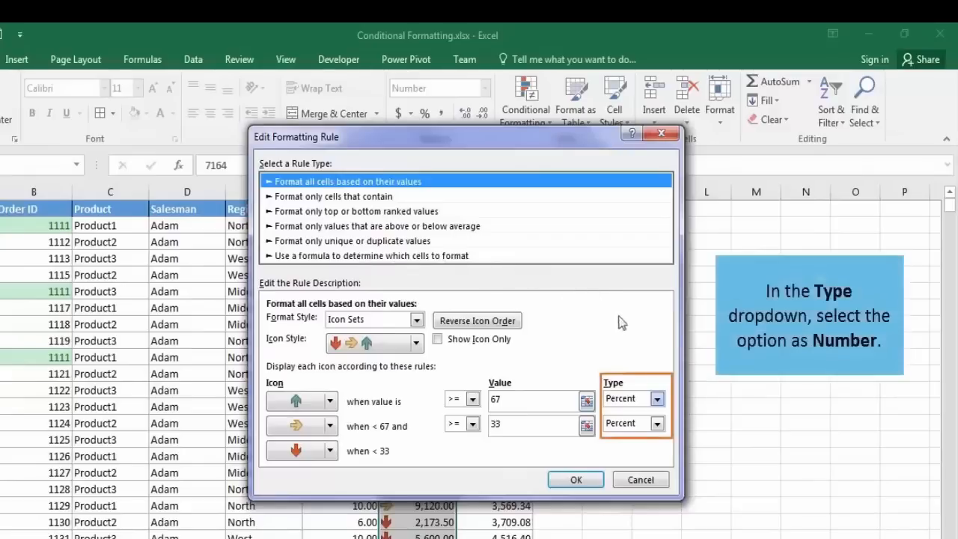
{"action": "left_click", "coordinate": [655, 399]}
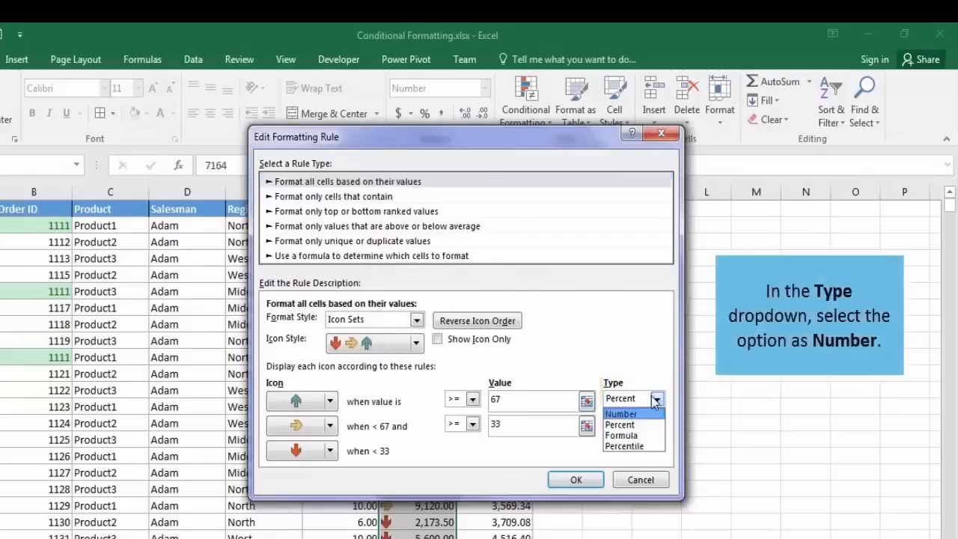
{"action": "left_click", "coordinate": [633, 414]}
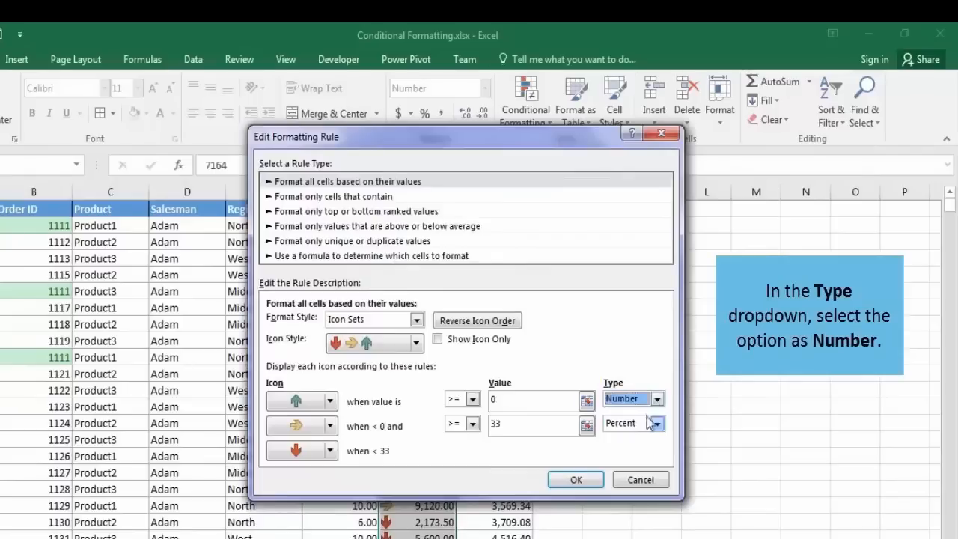
{"action": "left_click", "coordinate": [656, 424]}
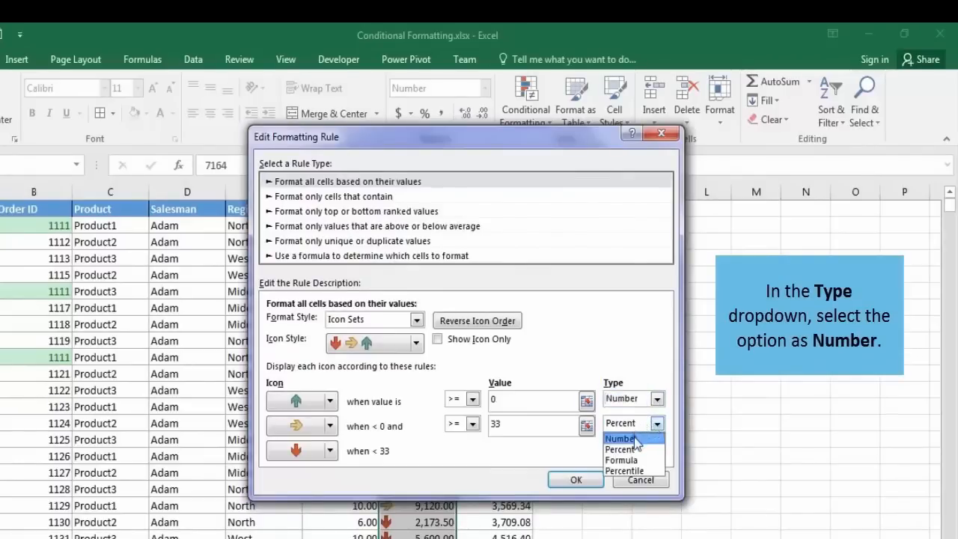
{"action": "left_click", "coordinate": [635, 440]}
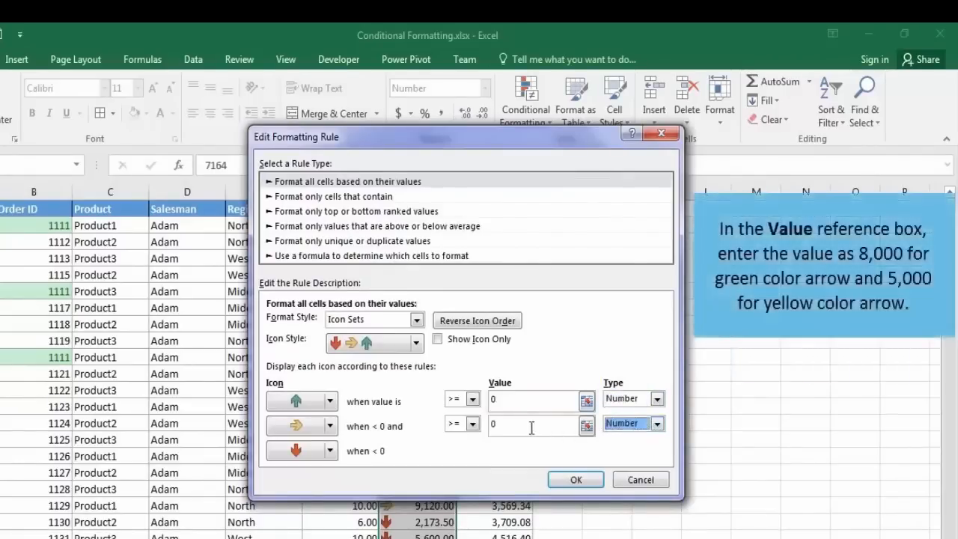
Step: Set the icon thresholds to >= 8000 for the green arrow and >= 5000 for the yellow arrow, and apply the rule
{"action": "double_click", "coordinate": [516, 400]}
{"action": "type", "text": "8000"}
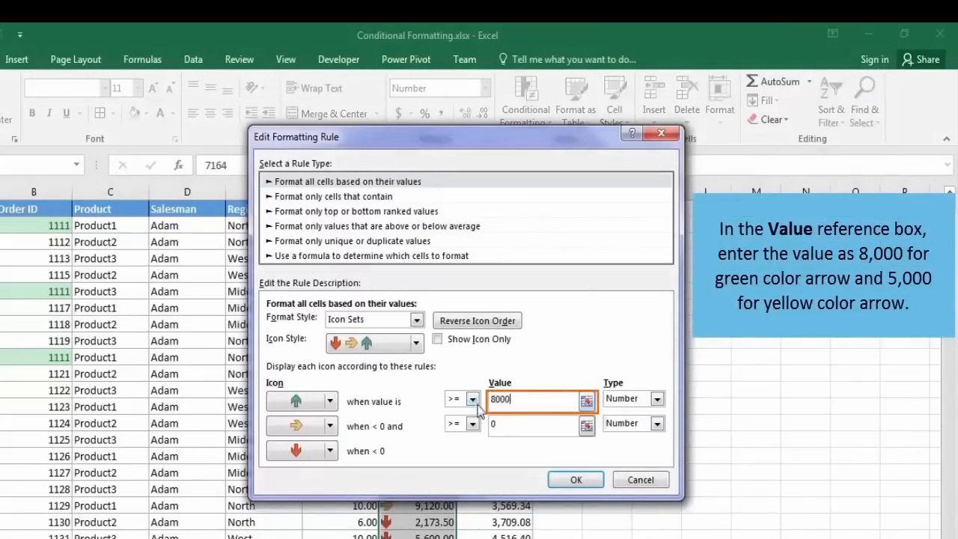
{"action": "key", "text": "Tab"}
{"action": "key", "text": "Tab"}
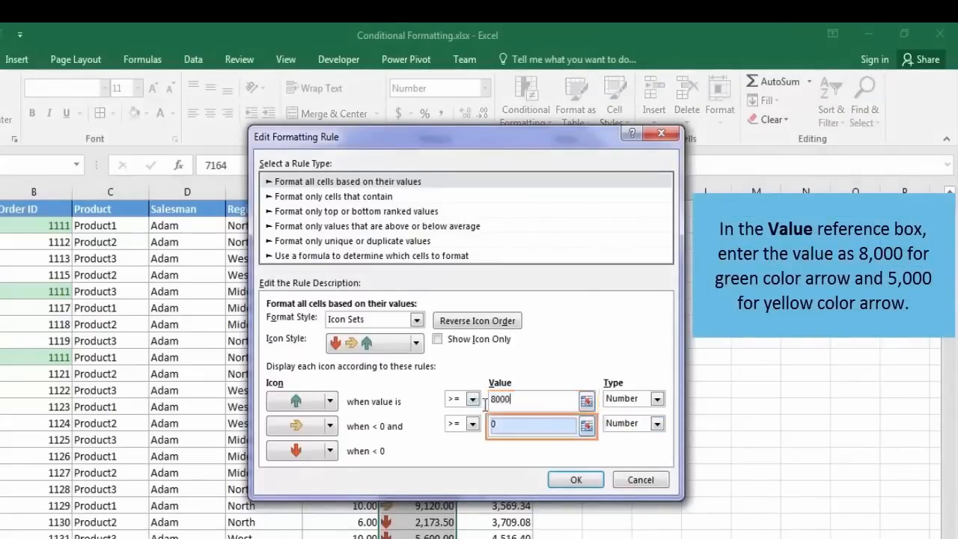
{"action": "left_click", "coordinate": [509, 423]}
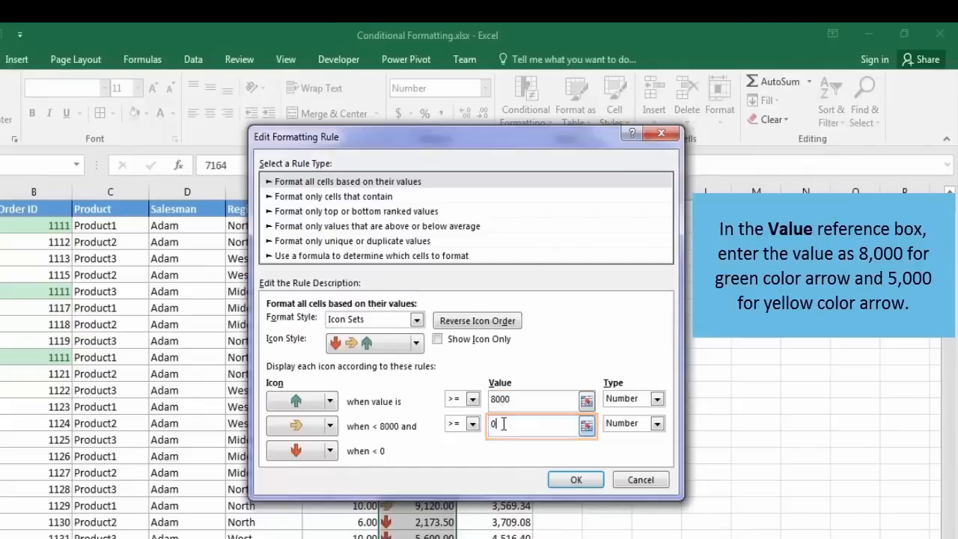
{"action": "key", "text": "BackSpace"}
{"action": "type", "text": "5000"}
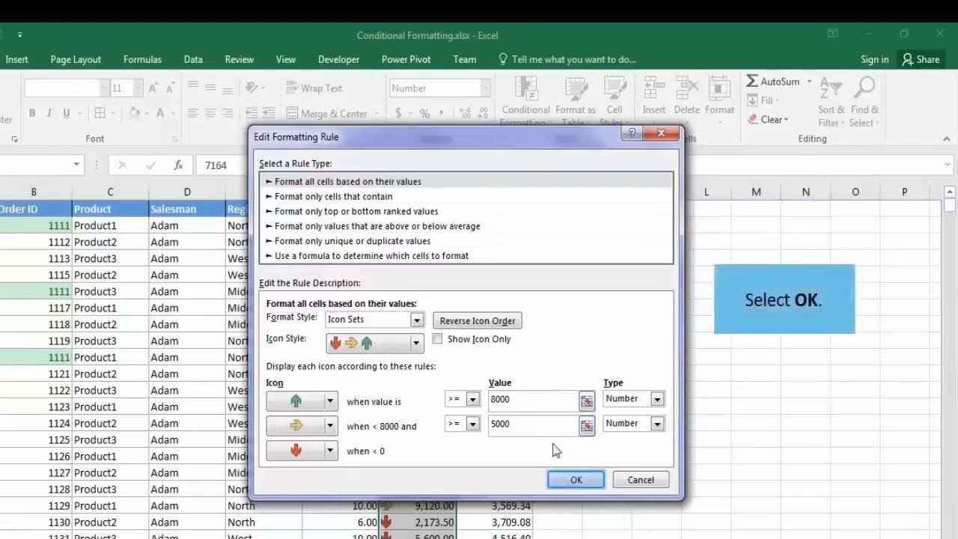
{"action": "left_click", "coordinate": [571, 479]}
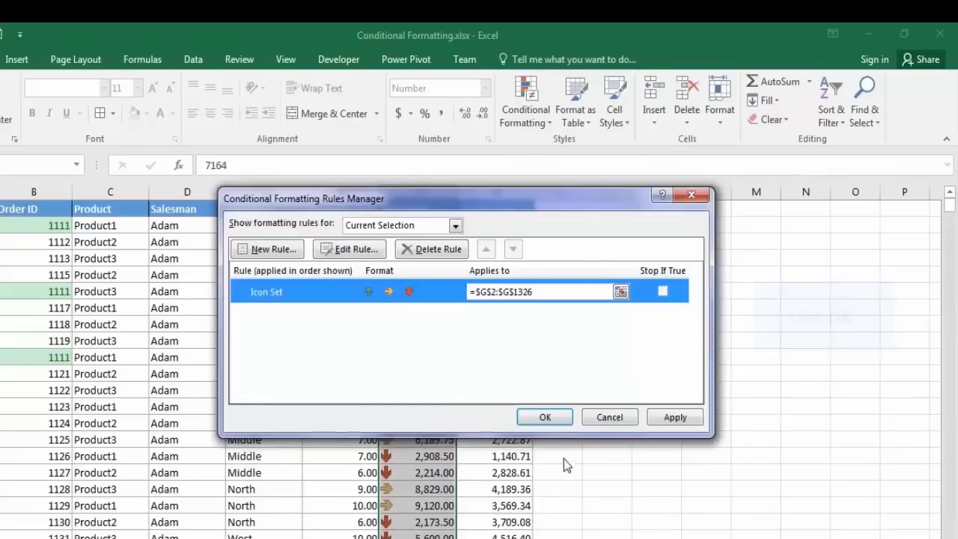
{"action": "left_click", "coordinate": [564, 418]}
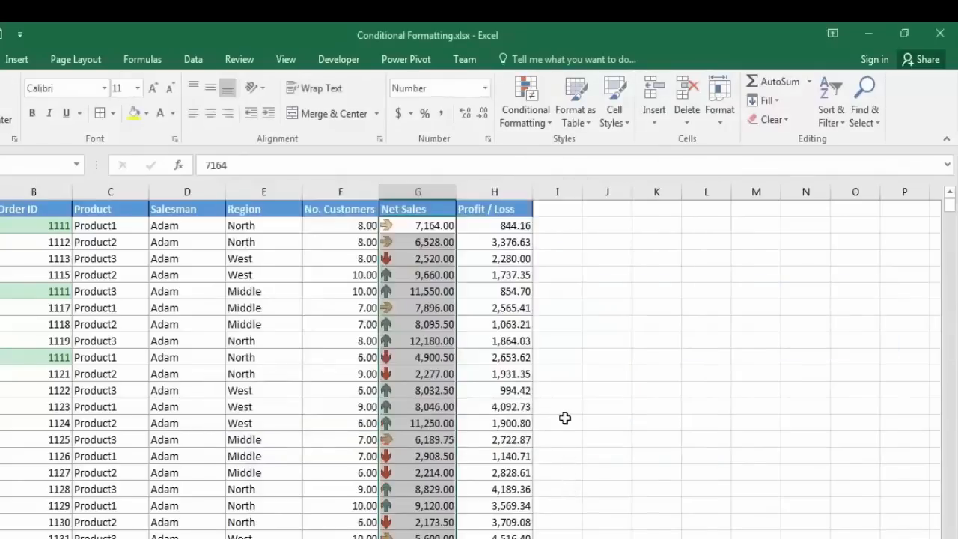
{"action": "left_click", "coordinate": [494, 275]}
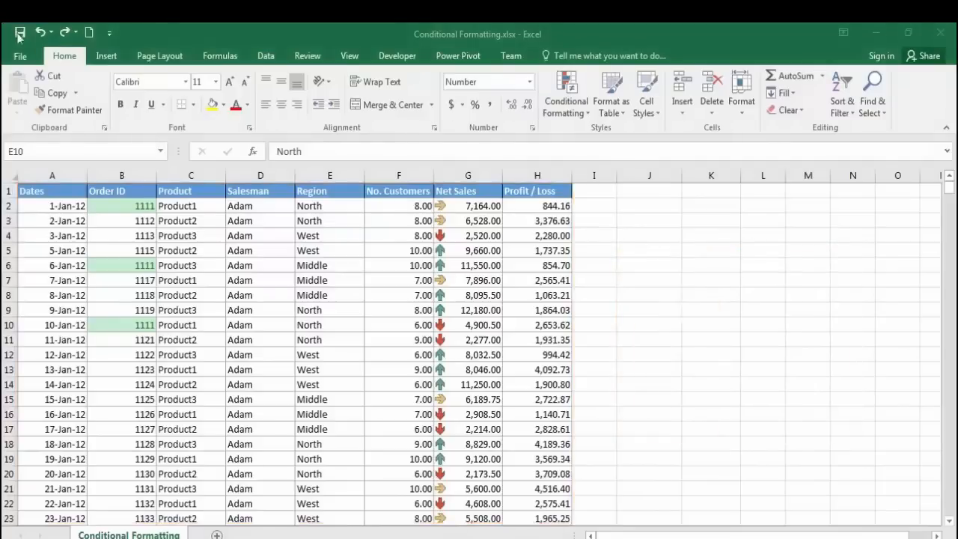
Step: Create a new conditional formatting rule for all data rows from A2 to H1326 that uses a formula to determine which cells to format
{"action": "left_click", "coordinate": [40, 207]}
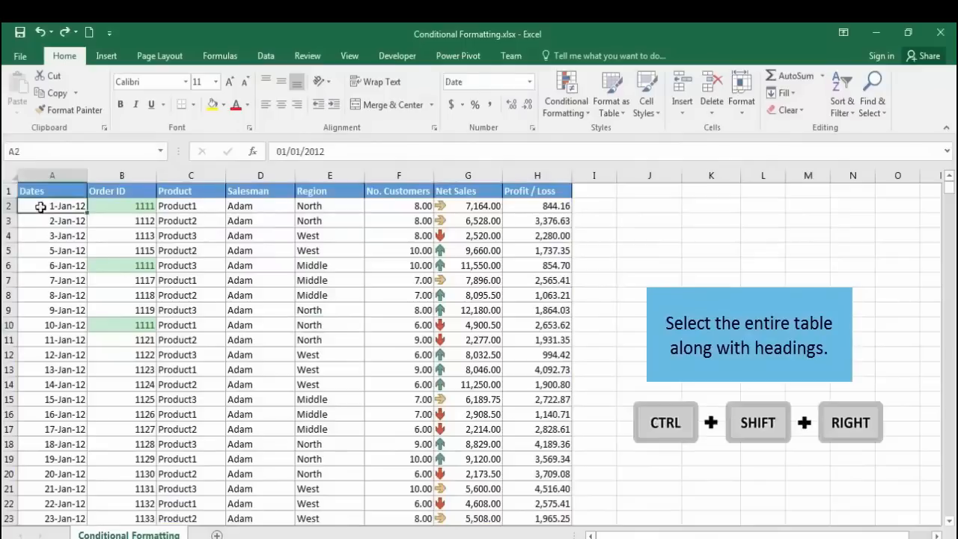
{"action": "key", "text": "ctrl+shift+Right"}
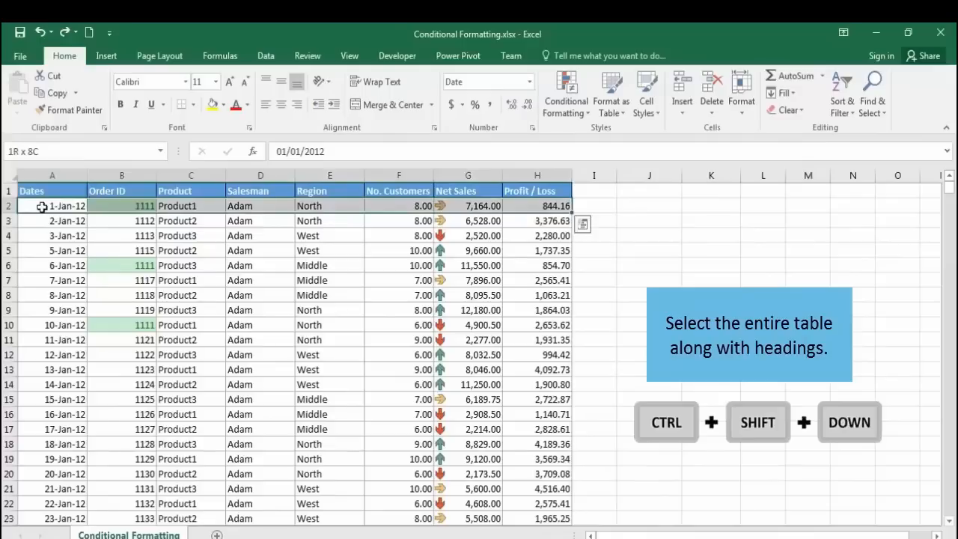
{"action": "key", "text": "ctrl+shift+Down"}
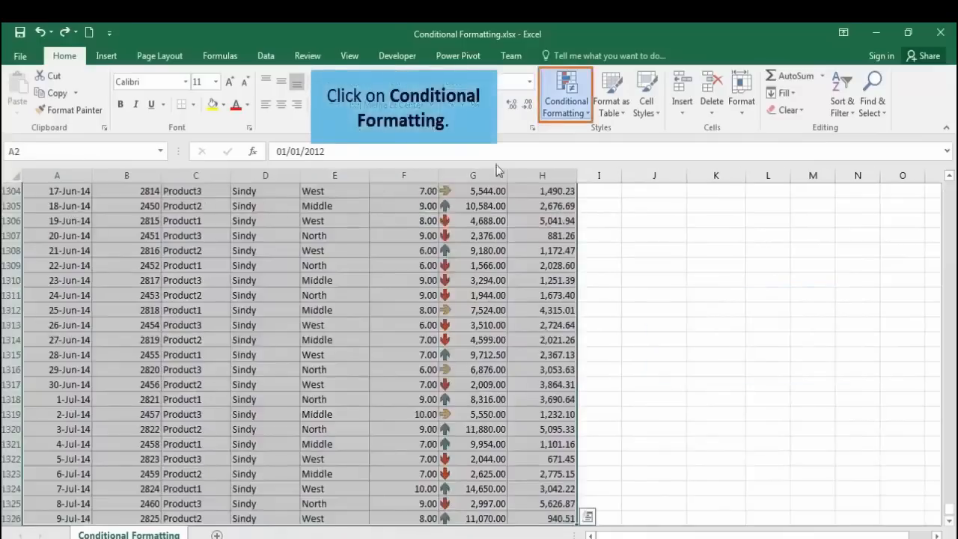
{"action": "left_click", "coordinate": [562, 111]}
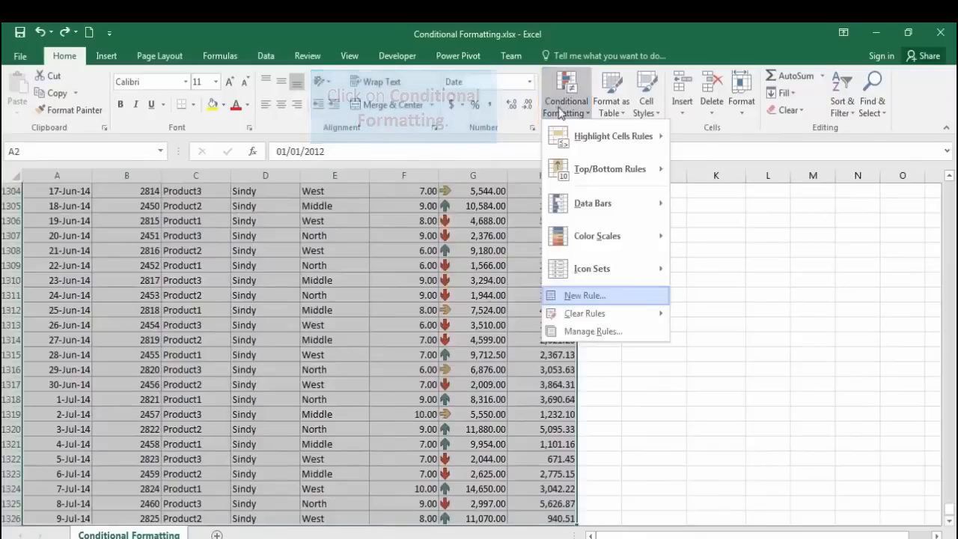
{"action": "left_click", "coordinate": [584, 296]}
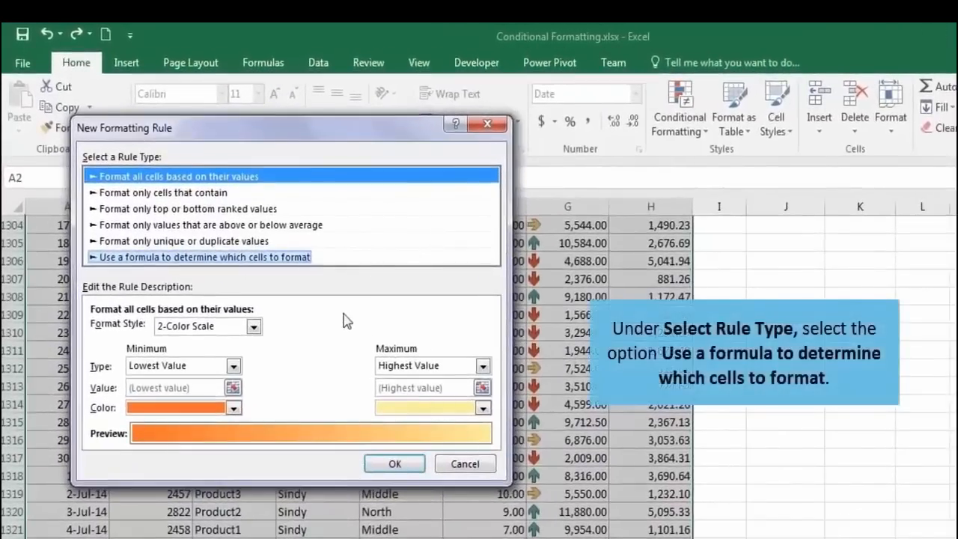
{"action": "left_click", "coordinate": [292, 257]}
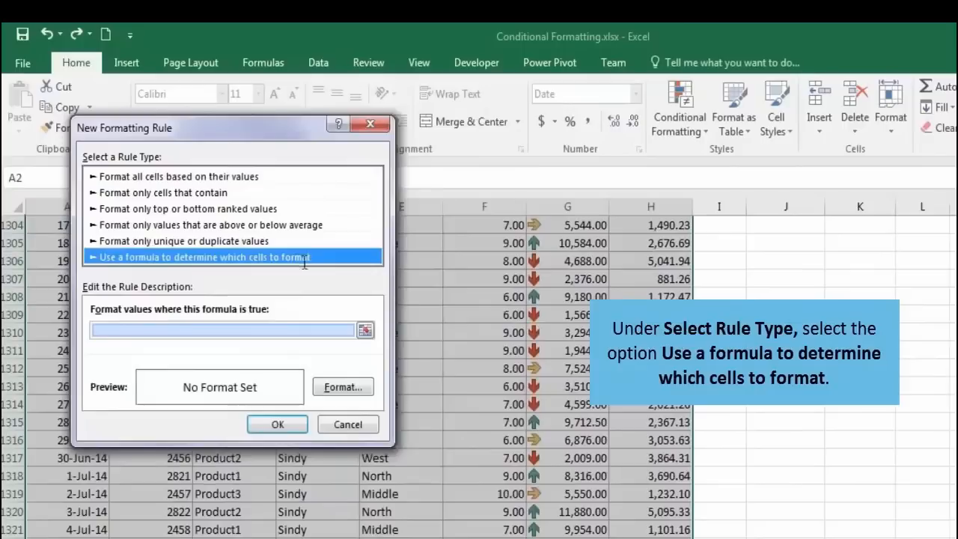
Step: Enter =IF($H2>4000,True,False) as the rule's formula, with only the column of the Profit / Loss reference locked
{"action": "left_click", "coordinate": [332, 330]}
{"action": "type", "text": "=IF"}
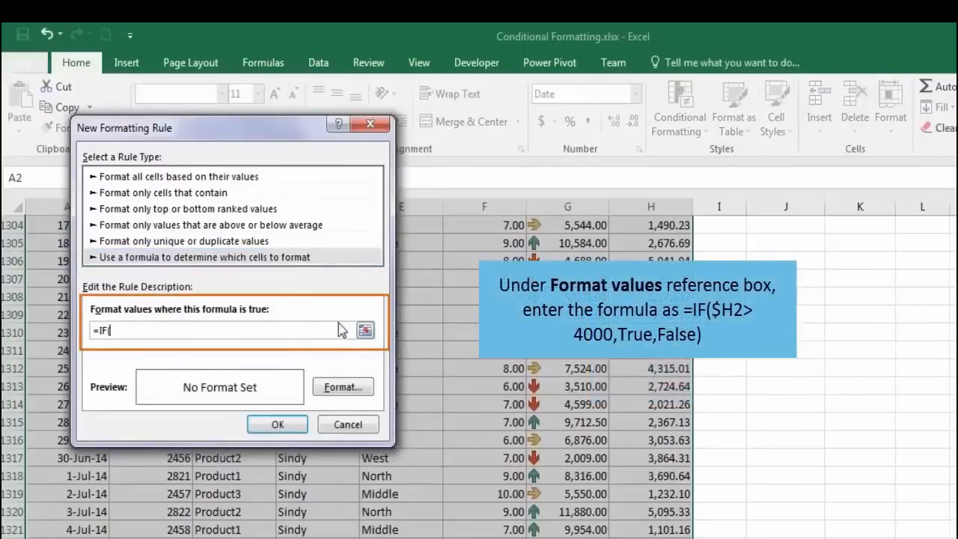
{"action": "type", "text": "("}
{"action": "scroll", "coordinate": [546, 374], "scroll_direction": "up", "scroll_amount": 20}
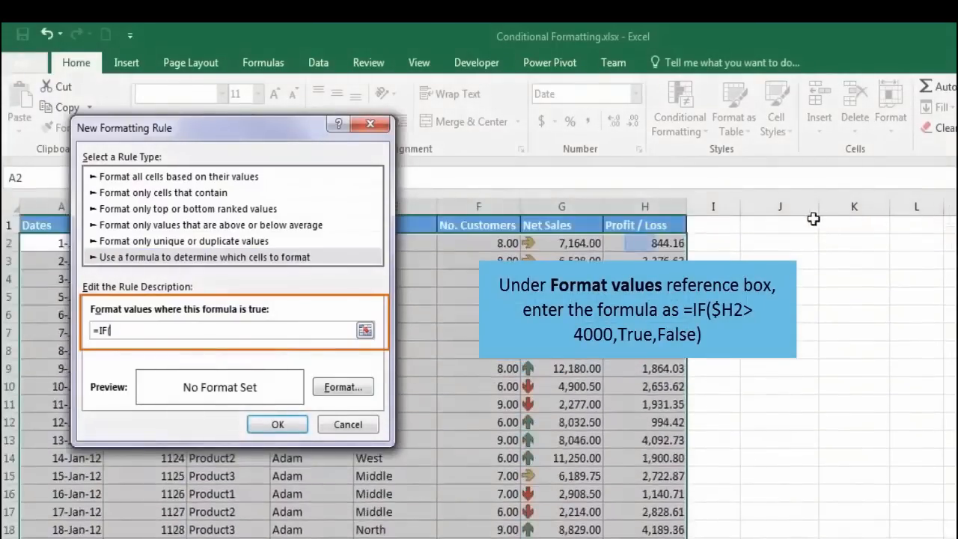
{"action": "left_click", "coordinate": [640, 241]}
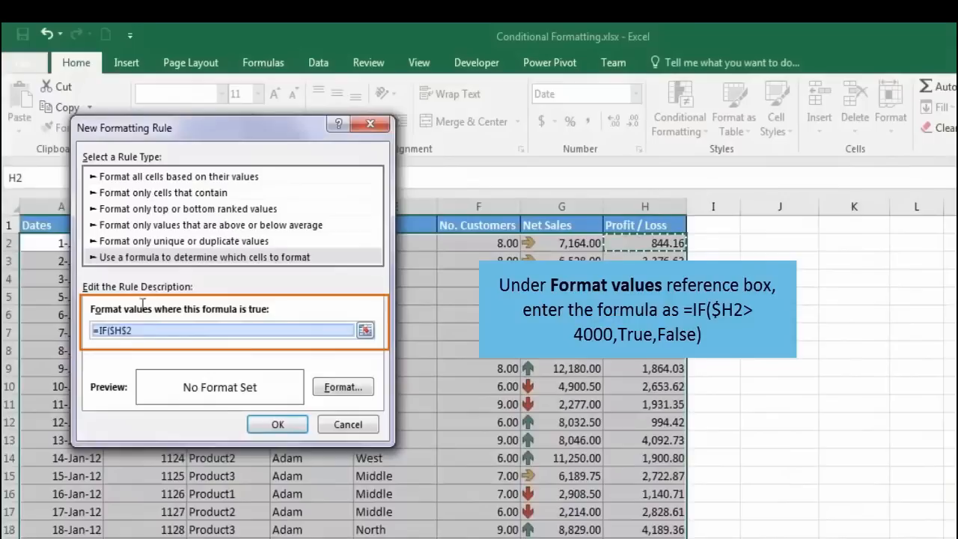
{"action": "left_click", "coordinate": [129, 330]}
{"action": "key", "text": "BackSpace"}
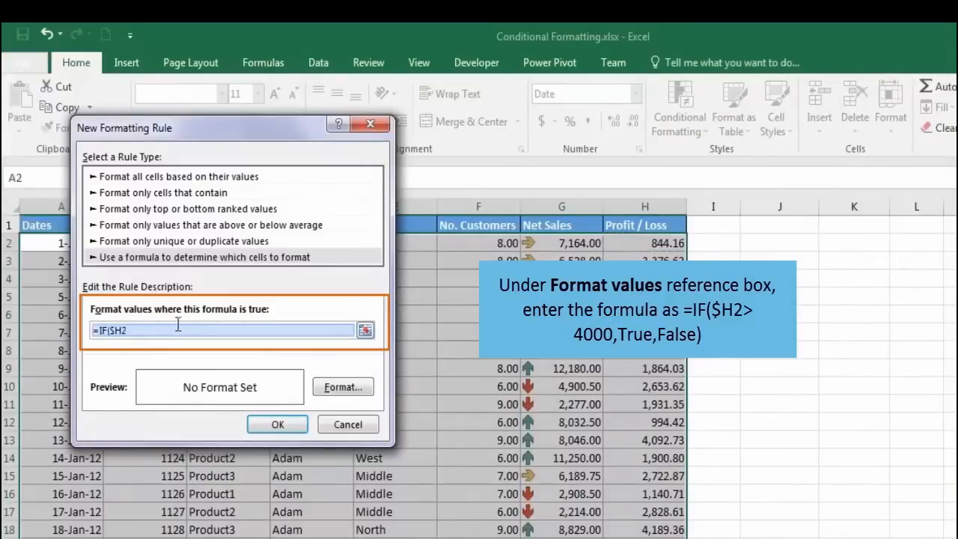
{"action": "type", "text": ">4000,Tr"}
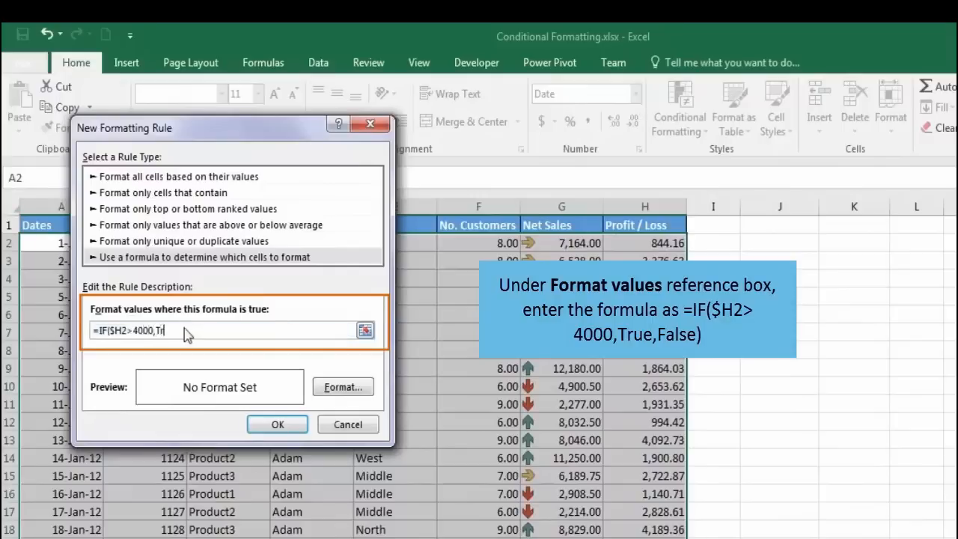
{"action": "type", "text": "ue,False)"}
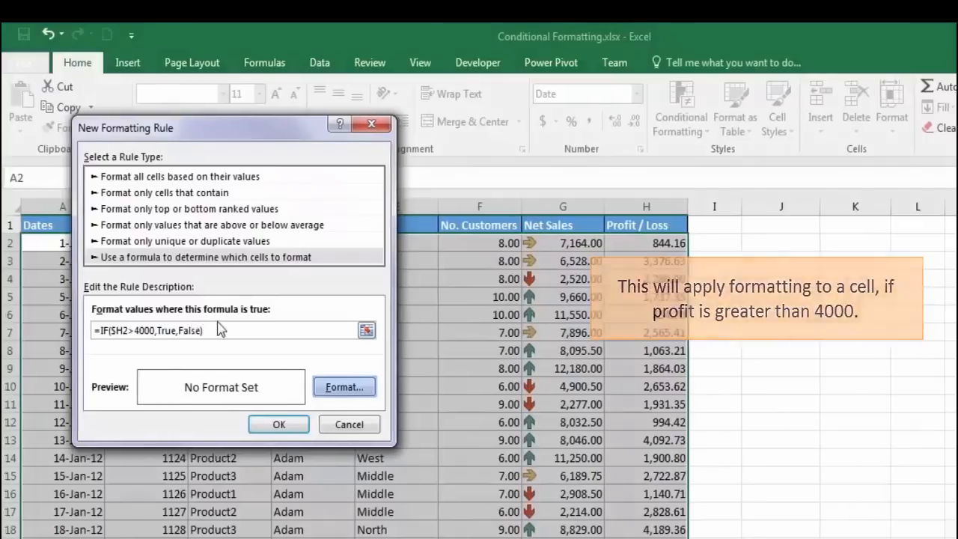
Step: Give the formula rule a light green background fill and apply it to the selected data rows
{"action": "left_click", "coordinate": [344, 386]}
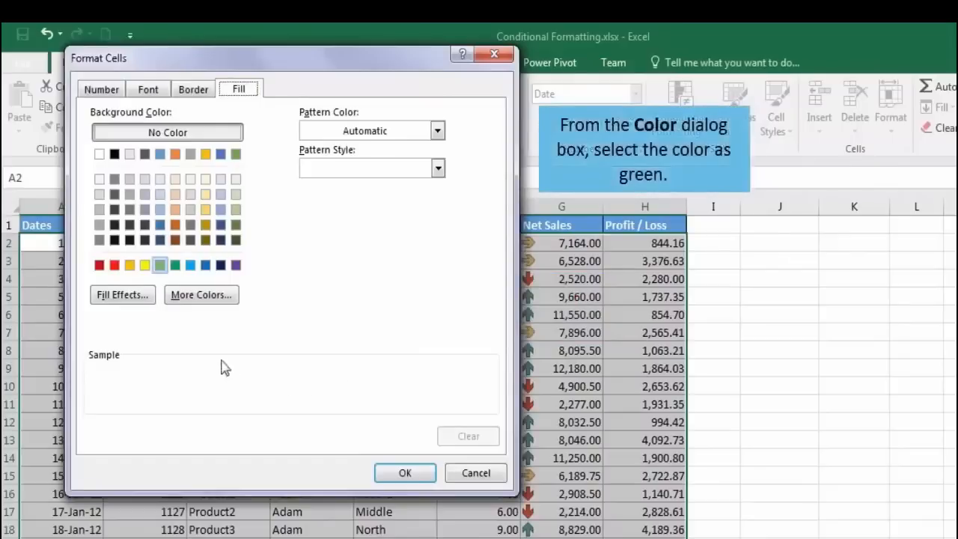
{"action": "left_click", "coordinate": [160, 265]}
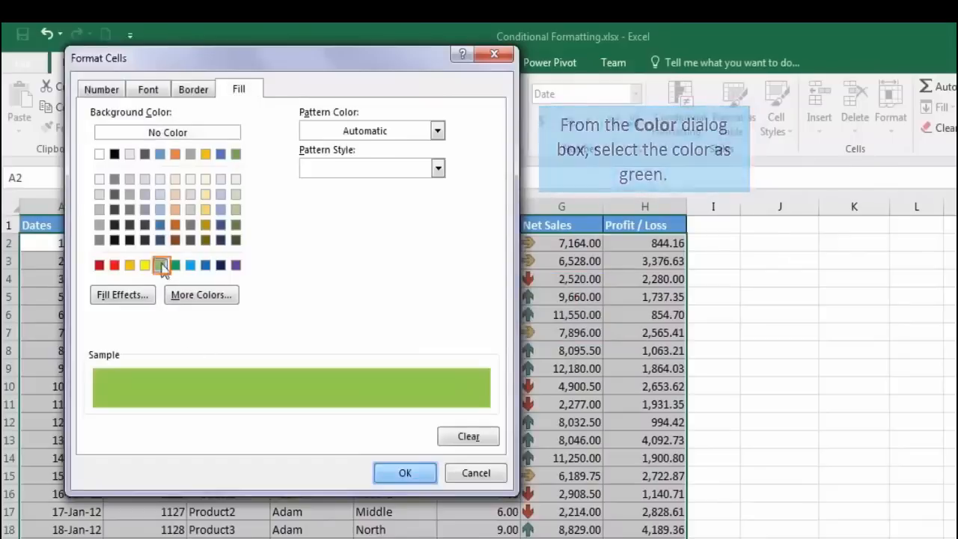
{"action": "left_click", "coordinate": [404, 472]}
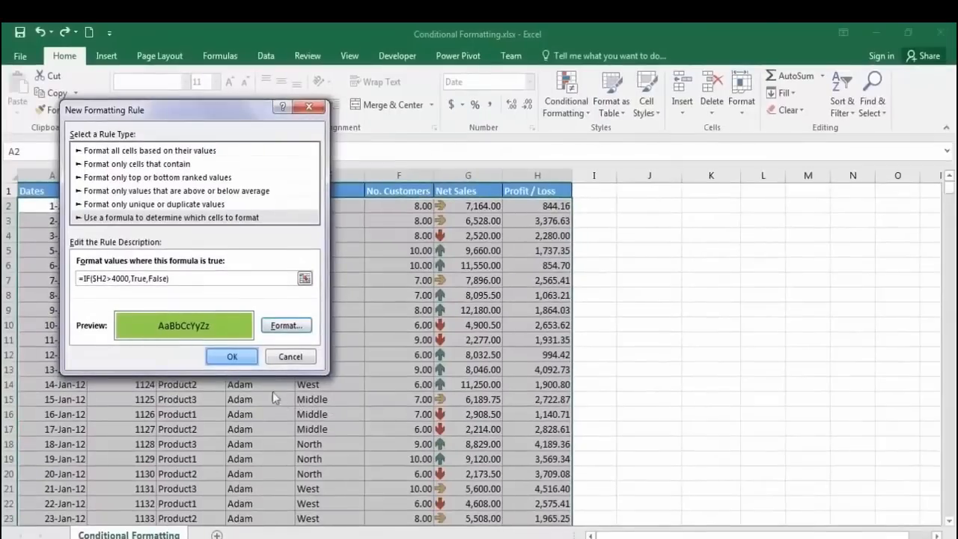
{"action": "left_click", "coordinate": [246, 355]}
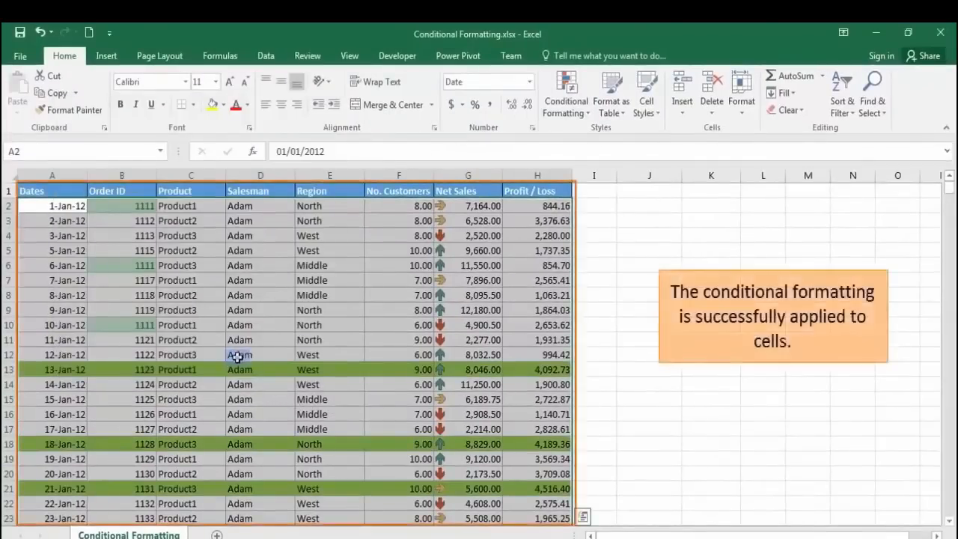
{"action": "left_click", "coordinate": [237, 356]}
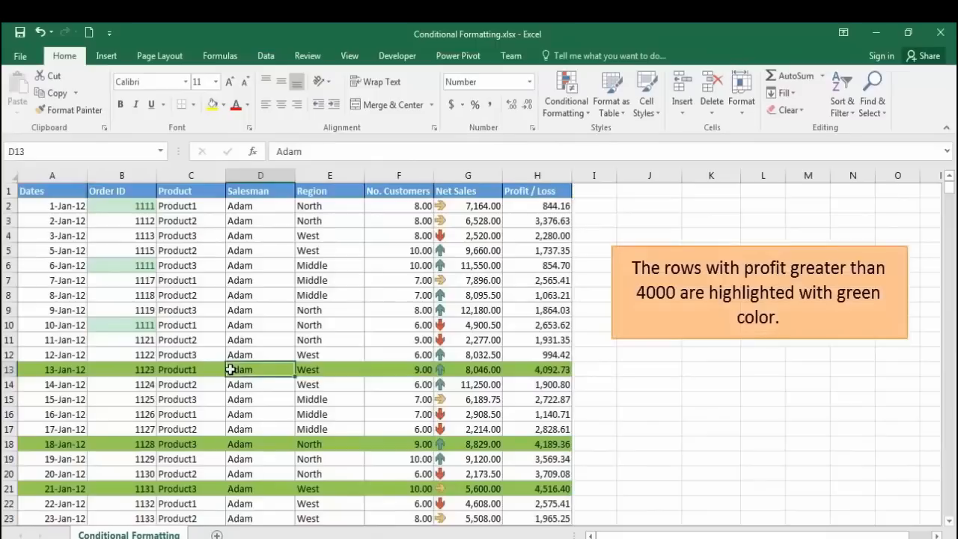
{"action": "left_click", "coordinate": [526, 373]}
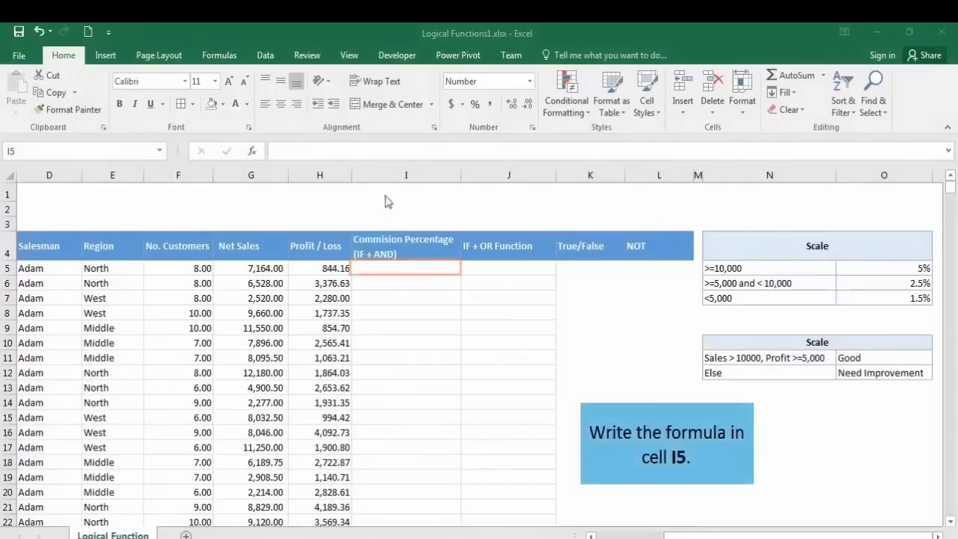
Step: Enter =IF(G5>10000,"5%",IF(AND(G5>=5000,G5<10000),"2.5%","1.5%")) in cell I5 to calculate the commission percentage
{"action": "left_click", "coordinate": [397, 271]}
{"action": "type", "text": "=if("}
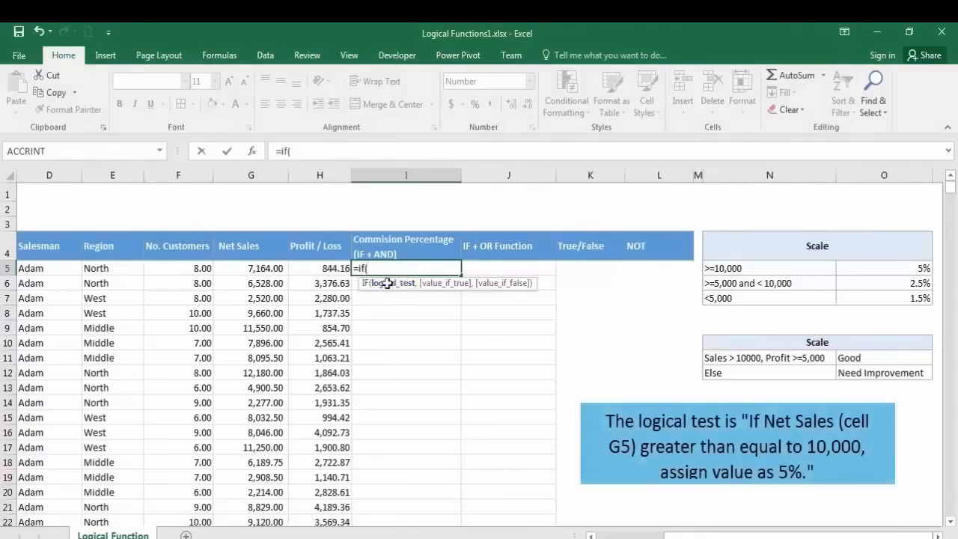
{"action": "left_click", "coordinate": [274, 271]}
{"action": "type", "text": ">10000,\"5%\","}
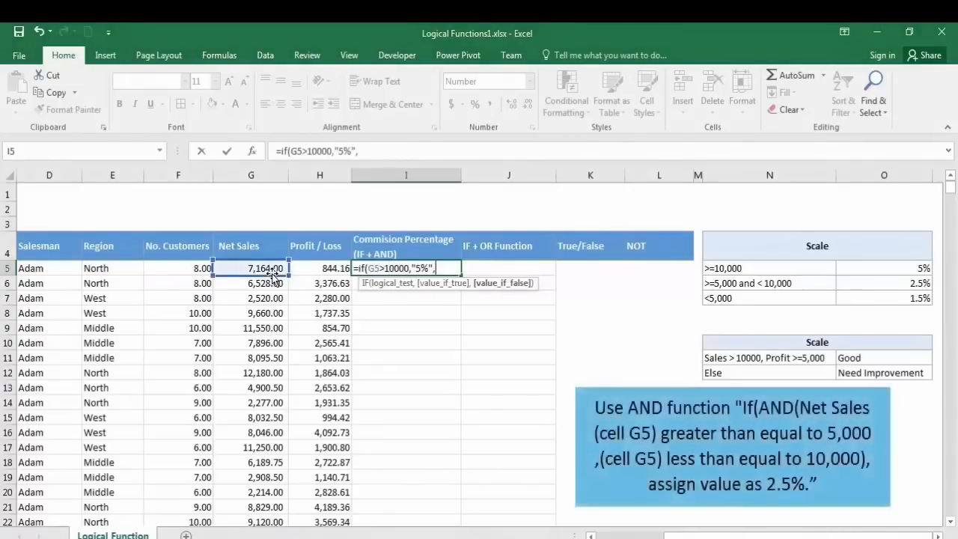
{"action": "type", "text": "if(and("}
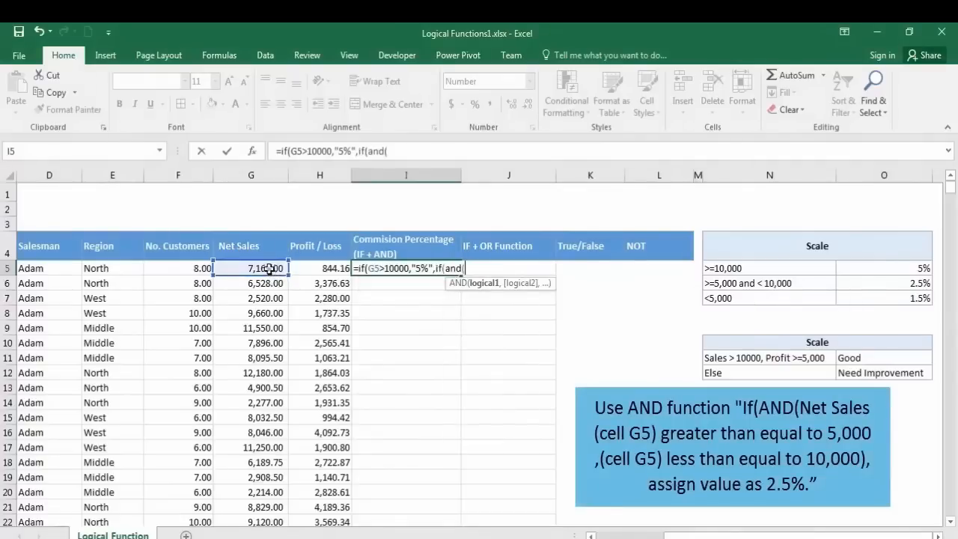
{"action": "left_click", "coordinate": [269, 268]}
{"action": "type", "text": ">=5000,"}
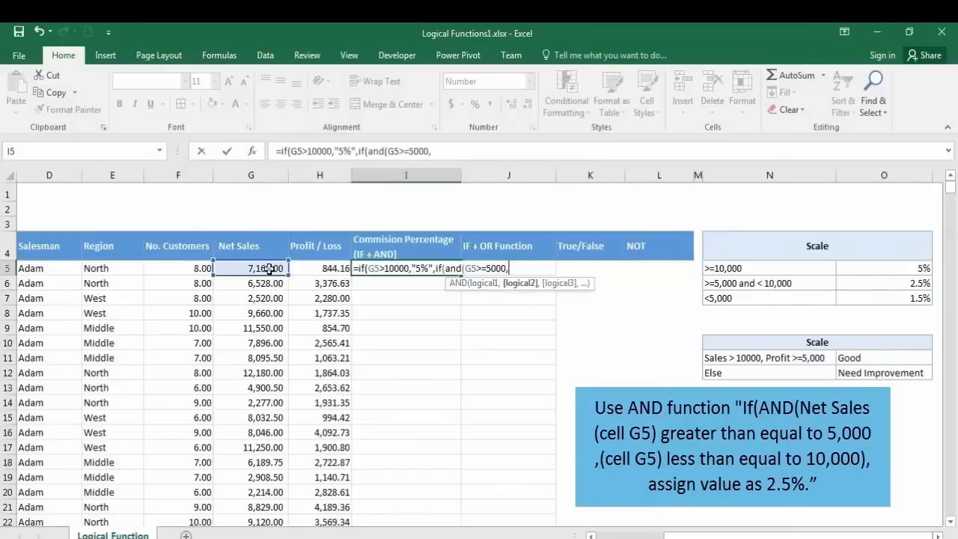
{"action": "left_click", "coordinate": [270, 269]}
{"action": "type", "text": "<10000),\"2.5%"}
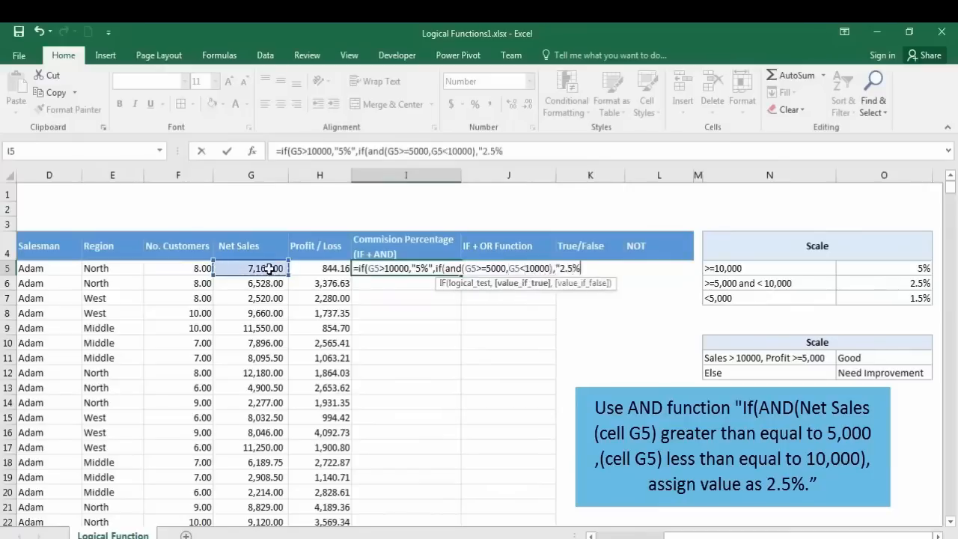
{"action": "type", "text": "\","}
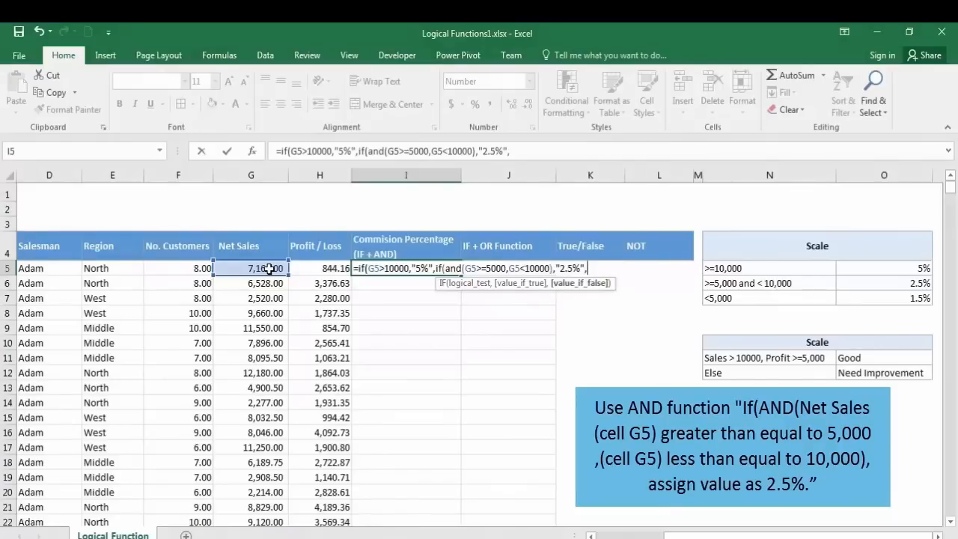
{"action": "type", "text": "\"1.5%"}
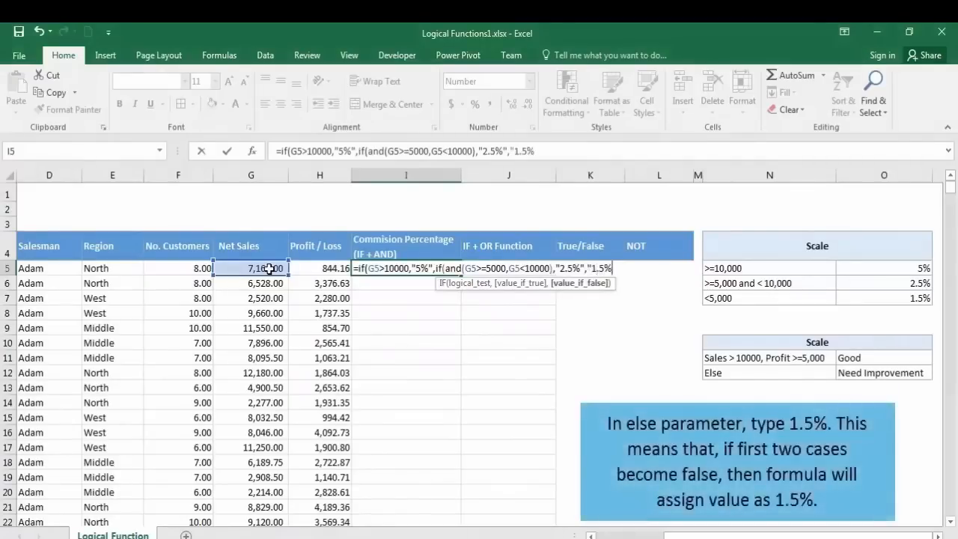
{"action": "type", "text": "\""}
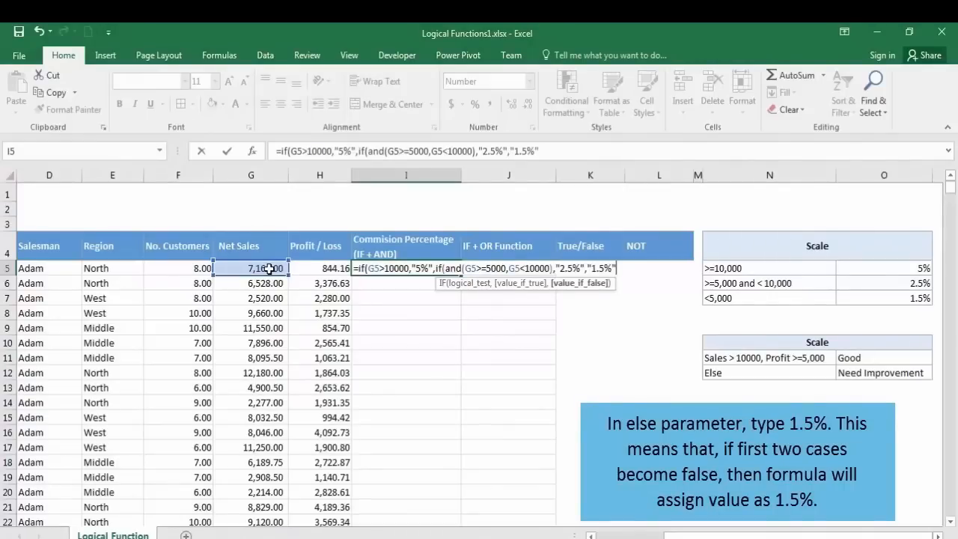
{"action": "type", "text": "))"}
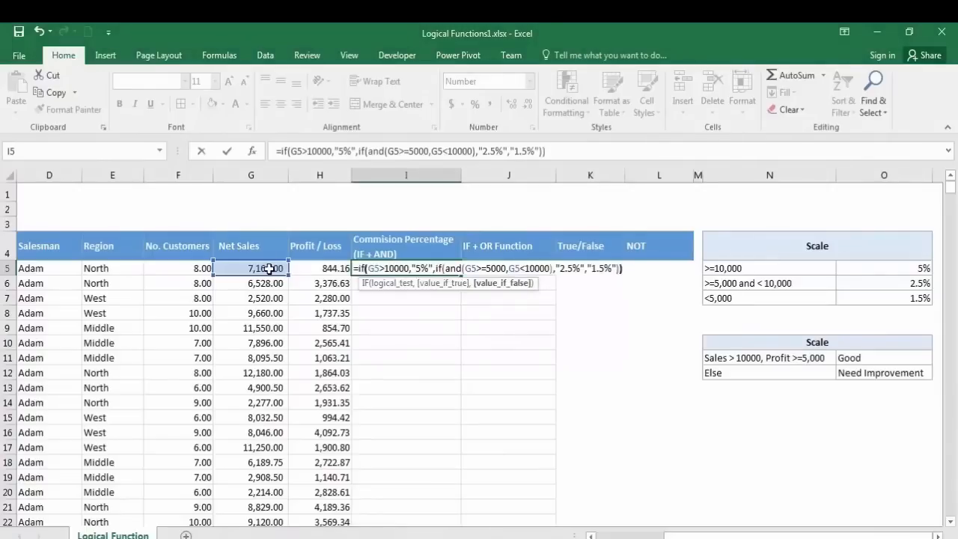
{"action": "key", "text": "Return"}
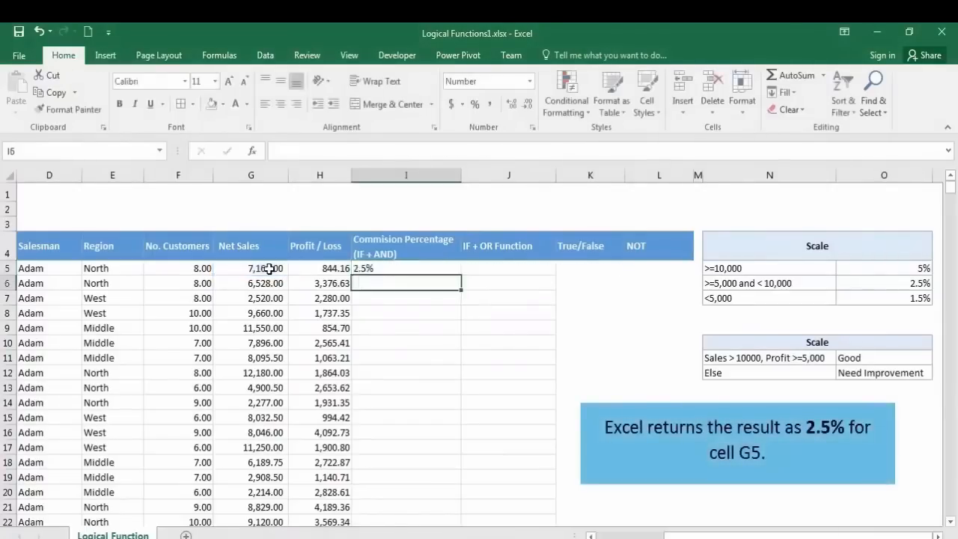
Step: Copy the commission formula from I5 down the whole column and check row 7's result against its net sales
{"action": "left_click", "coordinate": [378, 268]}
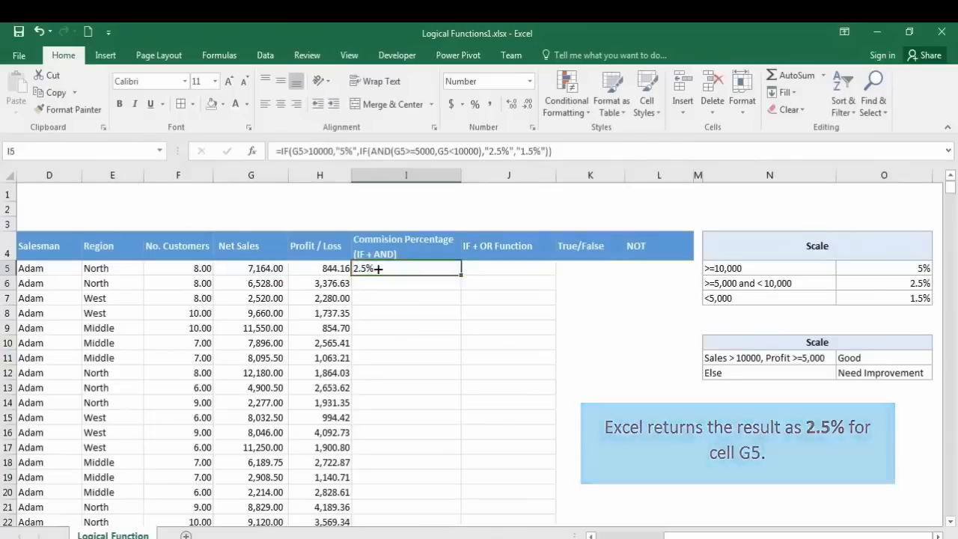
{"action": "double_click", "coordinate": [461, 274]}
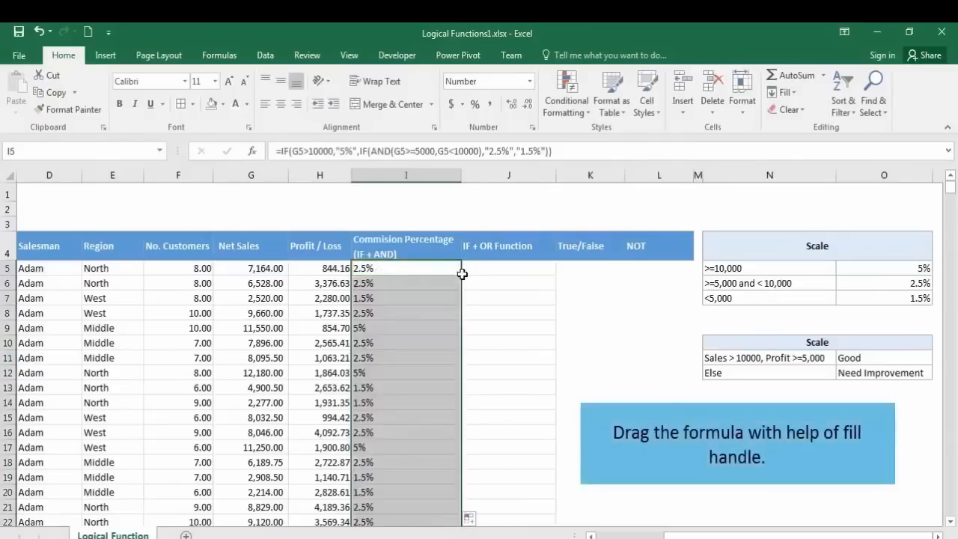
{"action": "left_click", "coordinate": [369, 299]}
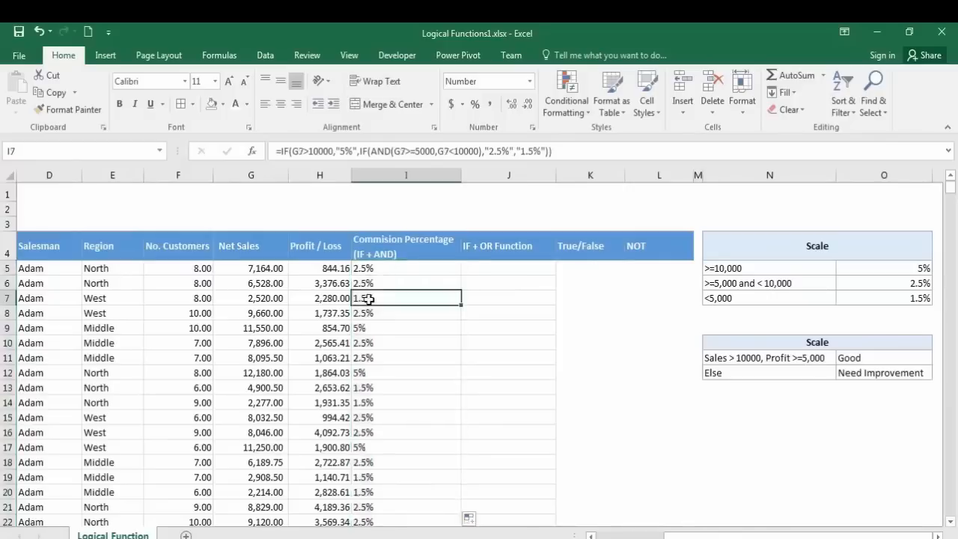
{"action": "left_click", "coordinate": [256, 300]}
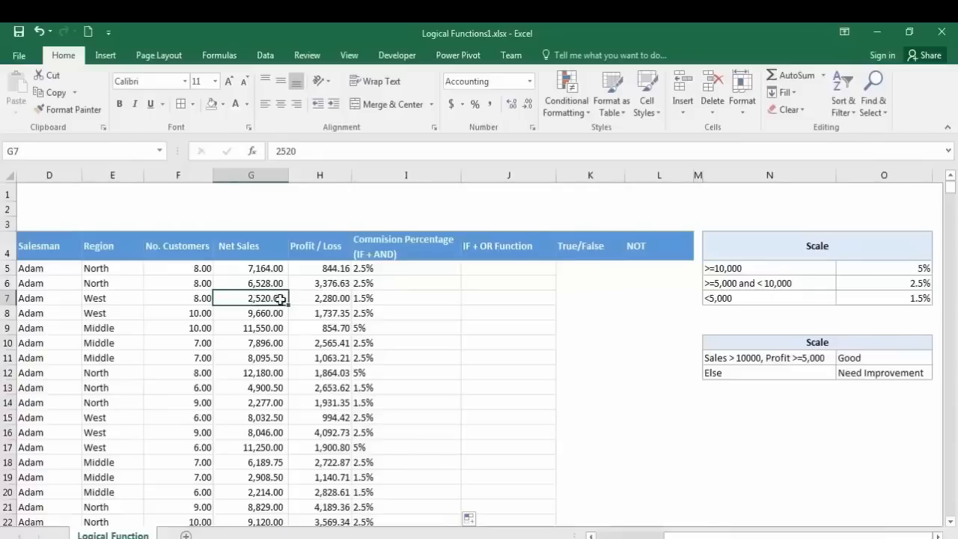
Step: Enter =IF(OR(G5>10000,H5>=5000),"Good","Need Improvement") in cell J5 under the IF + OR Function heading
{"action": "left_click", "coordinate": [487, 265]}
{"action": "type", "text": "=if(or"}
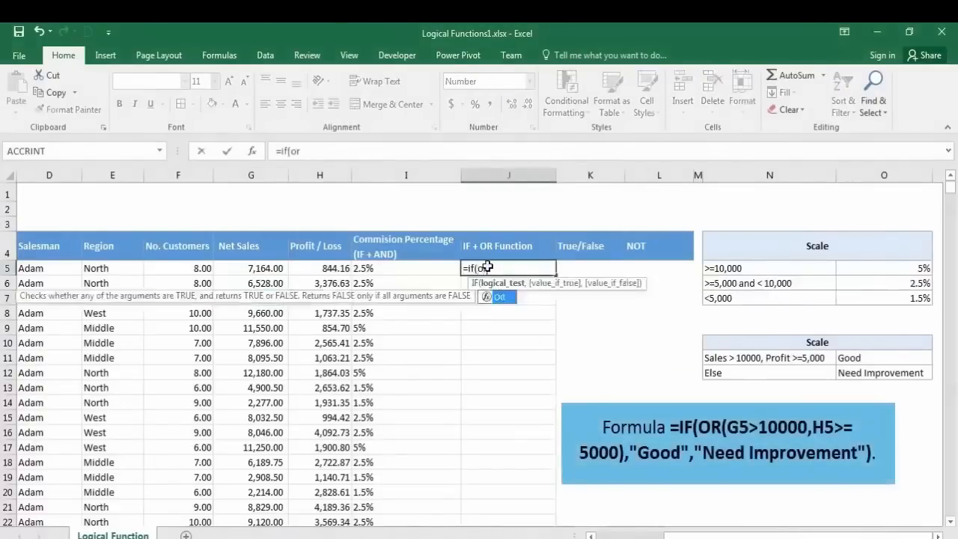
{"action": "type", "text": "("}
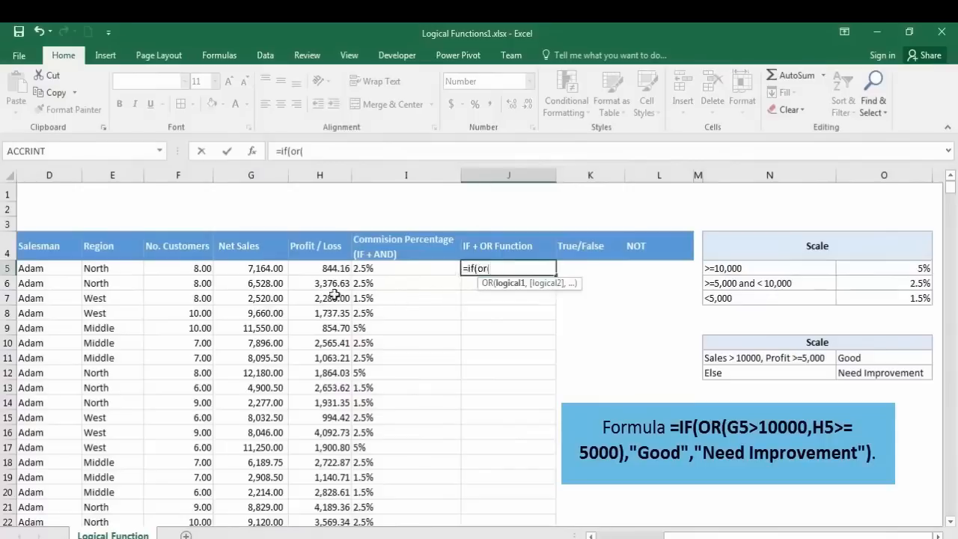
{"action": "left_click", "coordinate": [260, 272]}
{"action": "type", "text": ">10000,"}
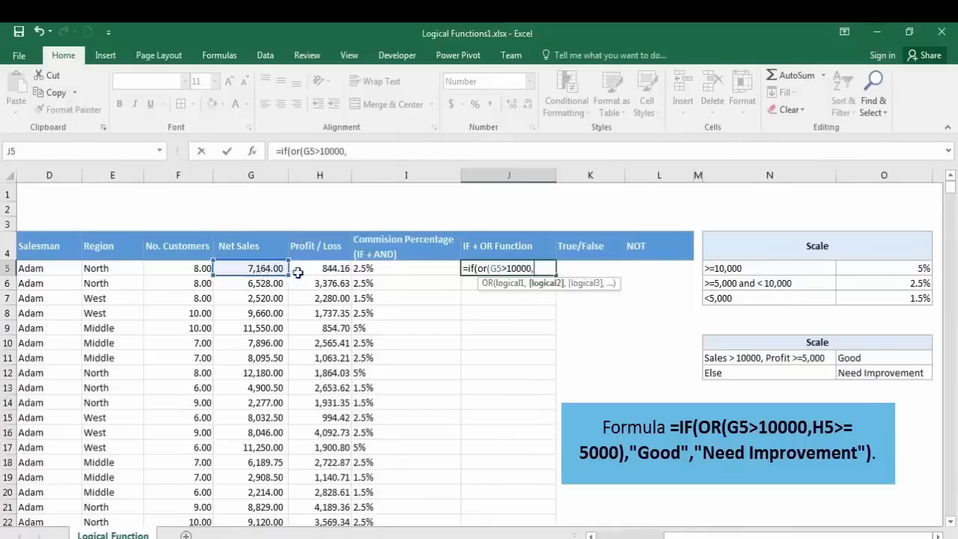
{"action": "left_click", "coordinate": [328, 270]}
{"action": "type", "text": ">=5000"}
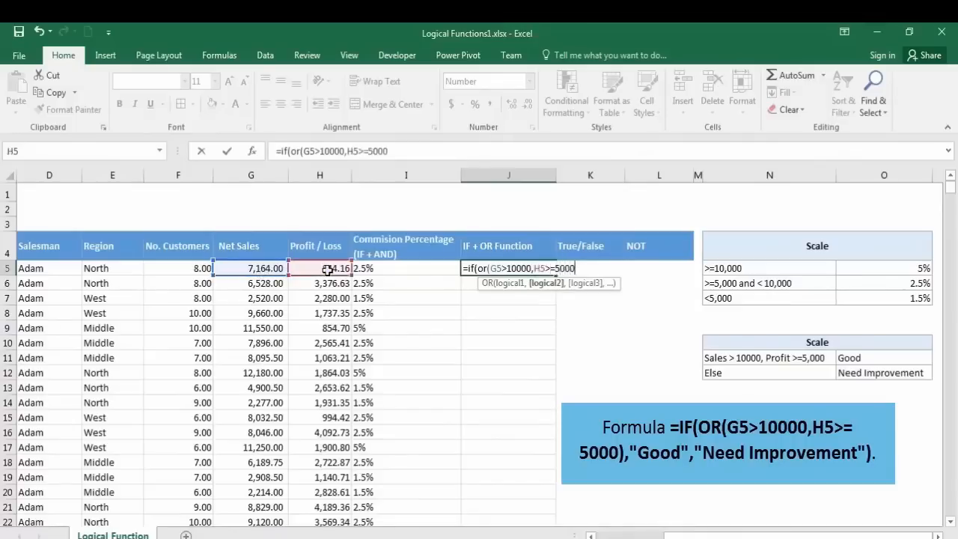
{"action": "type", "text": "),\"Good\",\"Nee"}
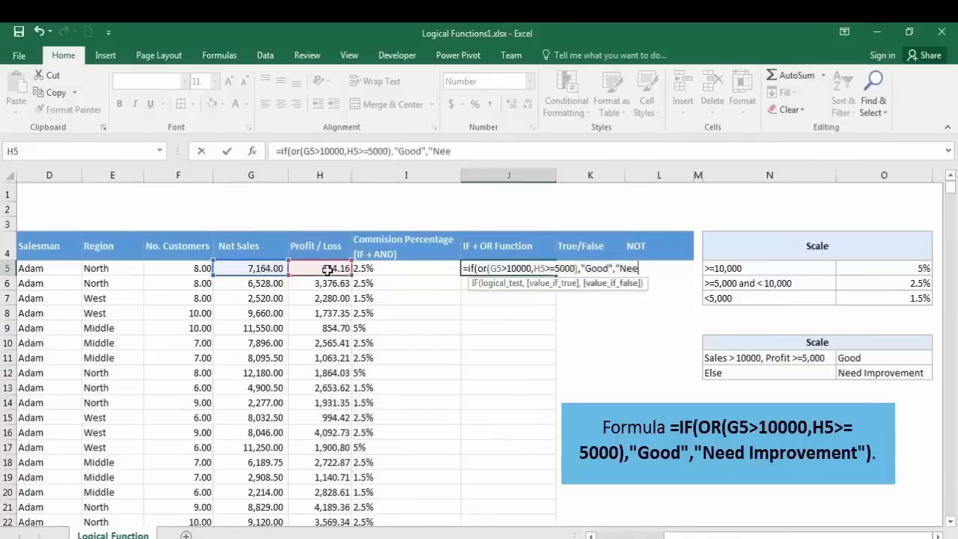
{"action": "type", "text": "d Improvement\")"}
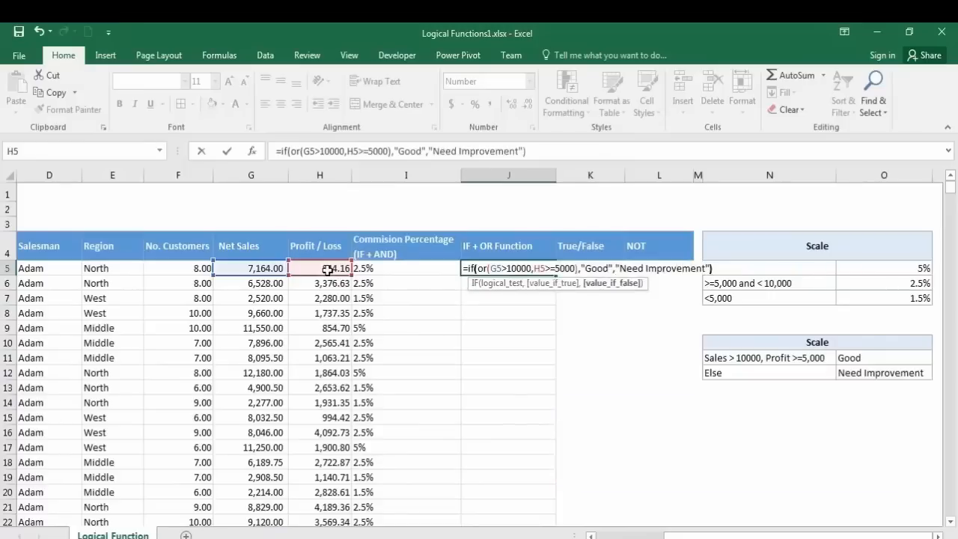
{"action": "key", "text": "ctrl+Return"}
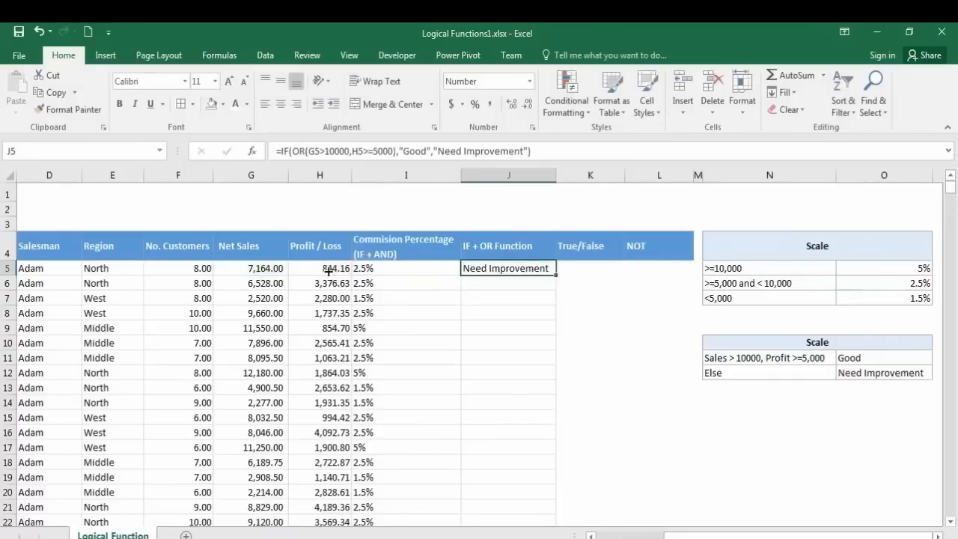
Step: Copy the IF + OR formula from J5 down the column and compare the results in rows 8 and 9 with their net sales
{"action": "double_click", "coordinate": [558, 277]}
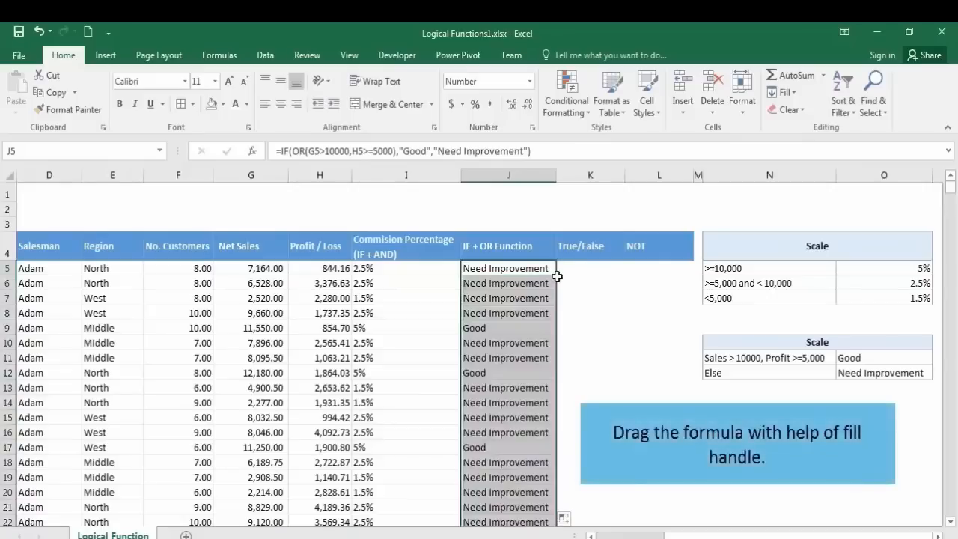
{"action": "left_click", "coordinate": [495, 328]}
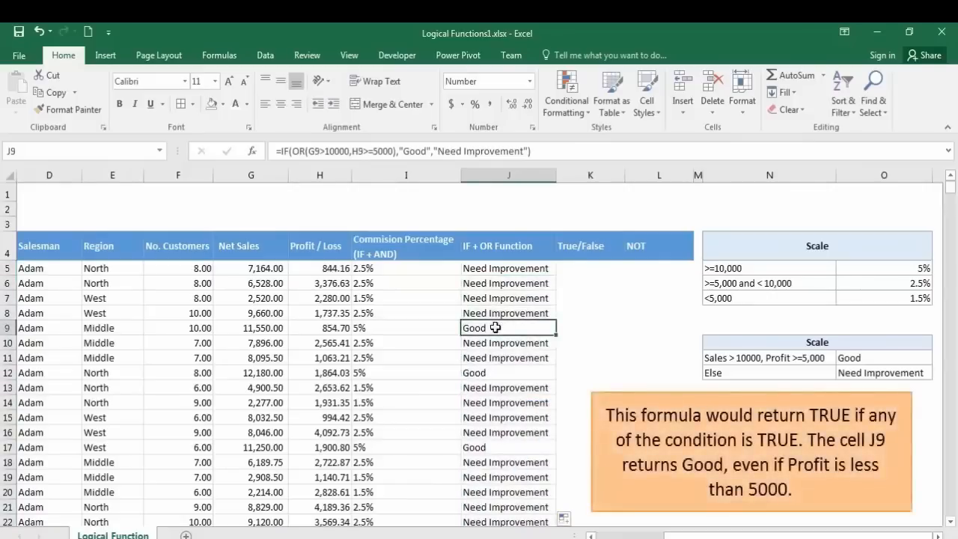
{"action": "left_click", "coordinate": [247, 329]}
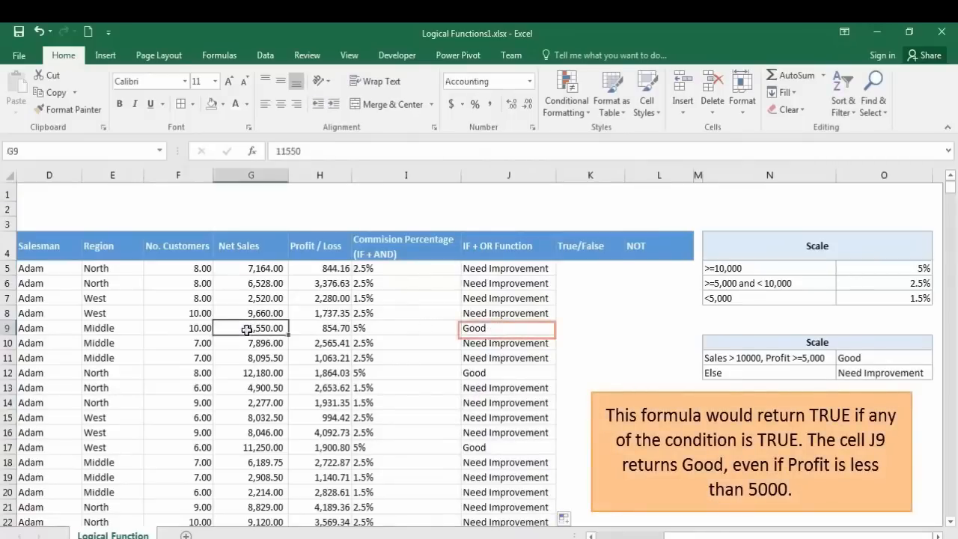
{"action": "left_click", "coordinate": [470, 330]}
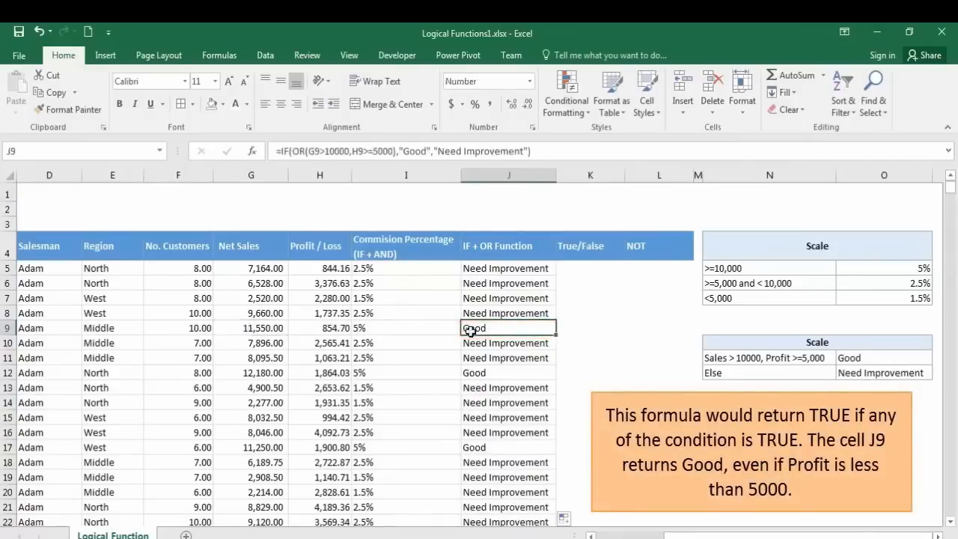
{"action": "left_click", "coordinate": [270, 317]}
{"action": "left_click", "coordinate": [492, 315]}
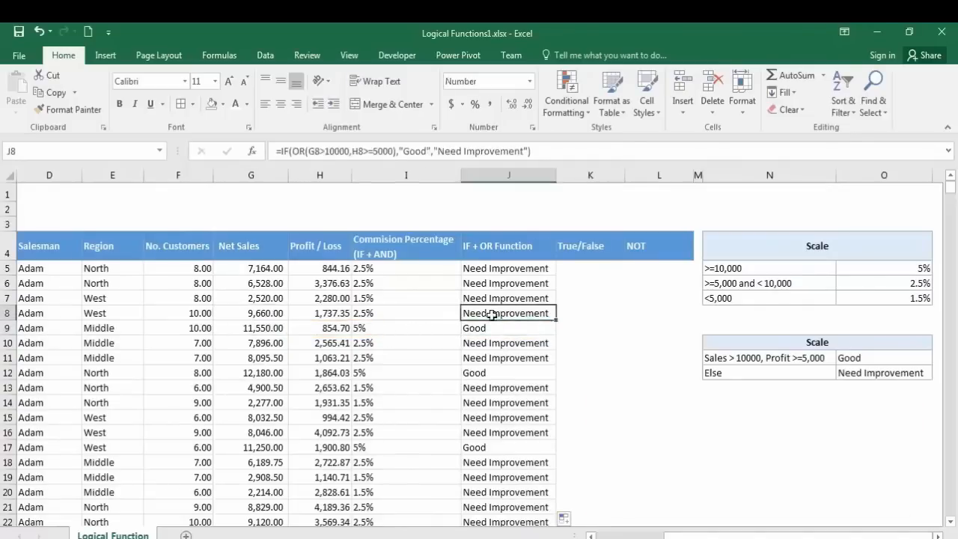
Step: Enter =TRUE() in cell K5 and =FALSE() in cell K6 of the True/False column
{"action": "left_click", "coordinate": [591, 268]}
{"action": "type", "text": "=true()"}
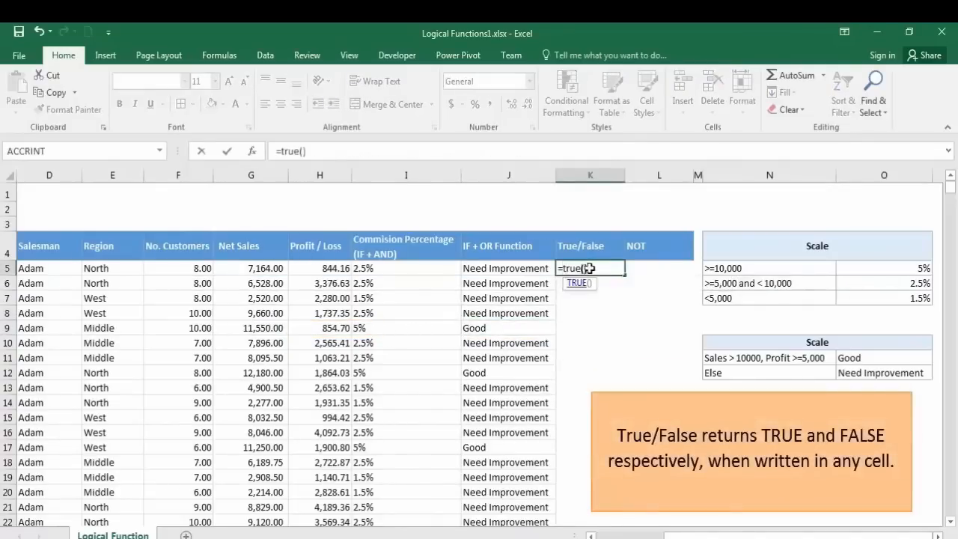
{"action": "key", "text": "Return"}
{"action": "type", "text": "=false("}
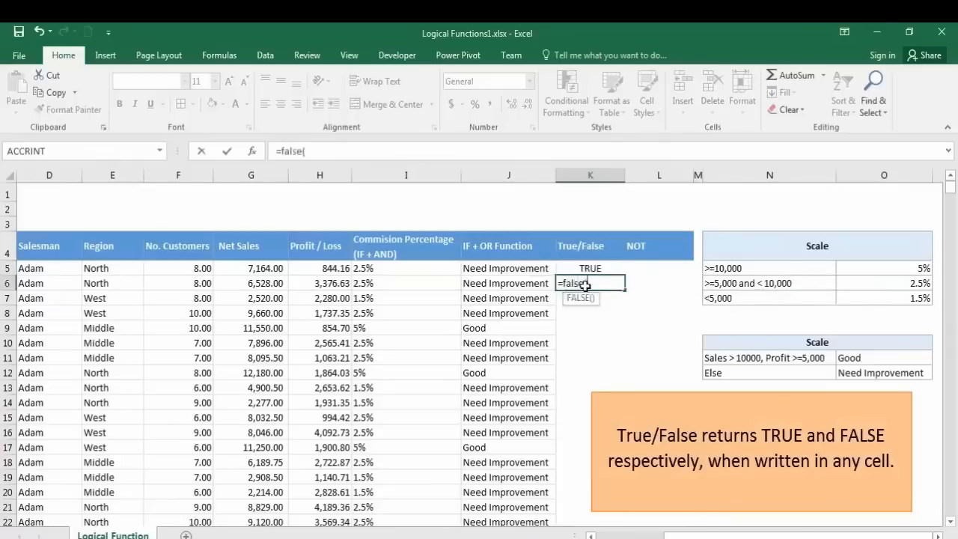
{"action": "key", "text": "Return"}
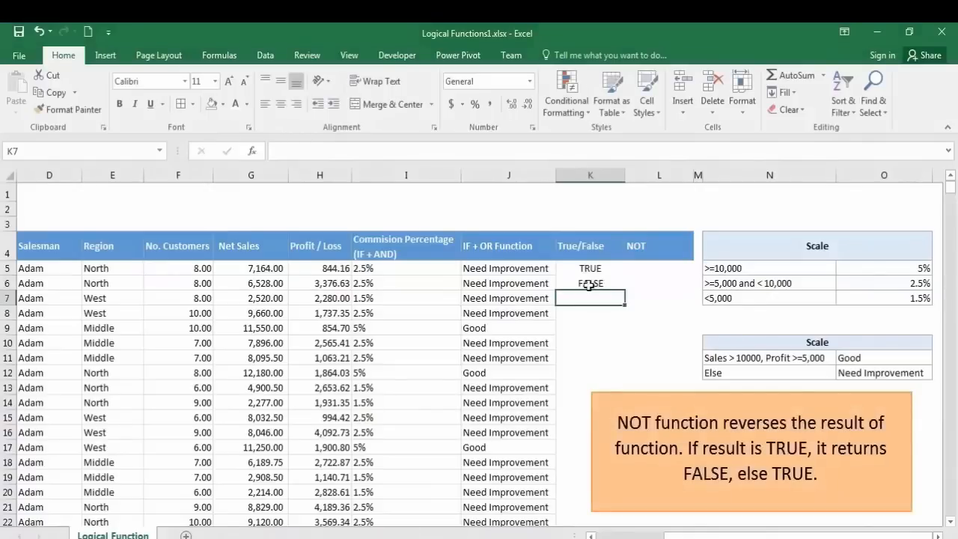
Step: Enter a NOT formula in cell L5 that reverses the logical value in K5
{"action": "left_click", "coordinate": [646, 270]}
{"action": "type", "text": "=not("}
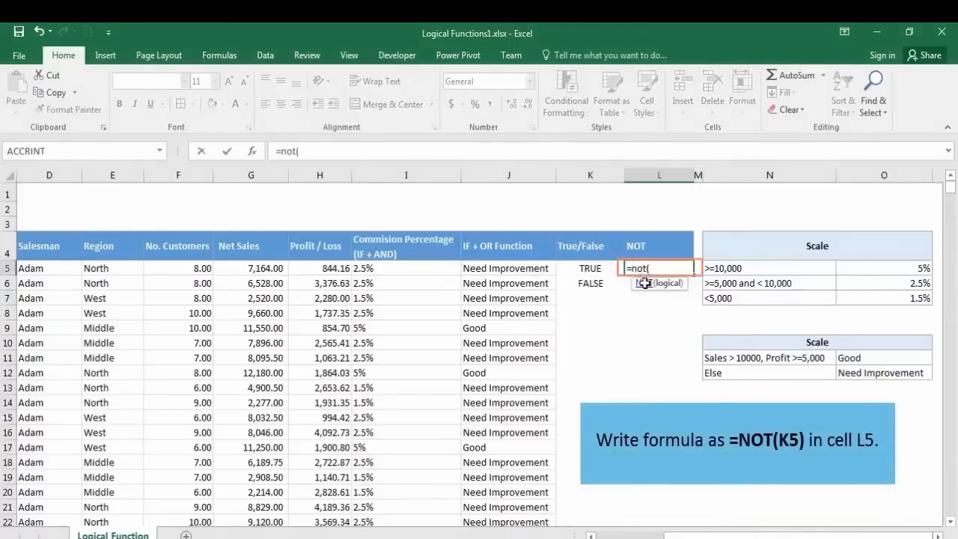
{"action": "left_click", "coordinate": [602, 270]}
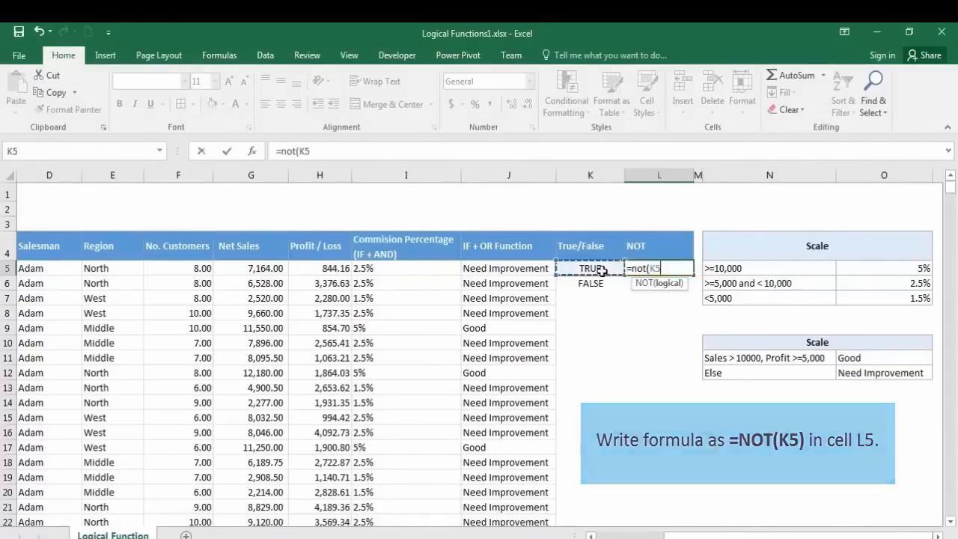
{"action": "key", "text": "Return"}
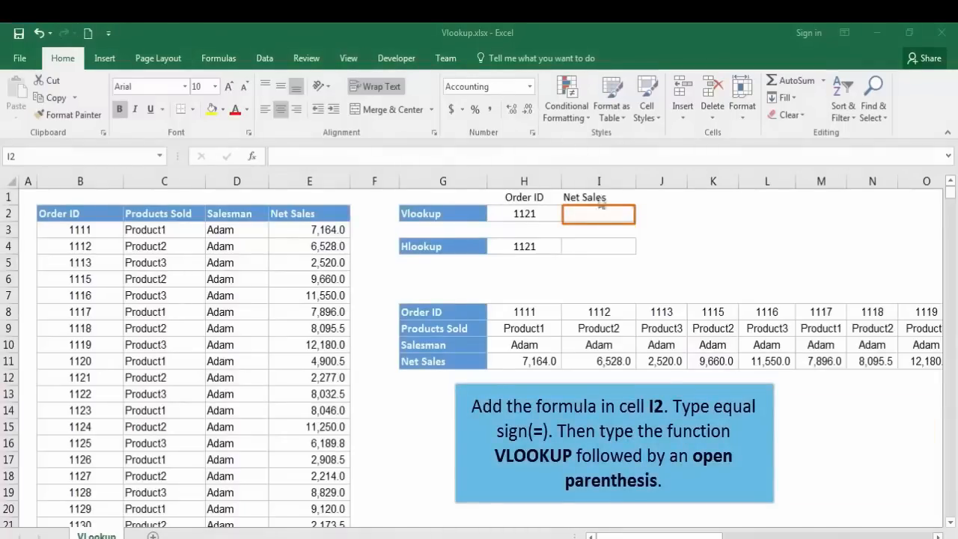
Step: Enter =VLOOKUP(H2,B2:E40,4,0) in cell I2 to retrieve the net sales for the order ID in H2
{"action": "type", "text": "="}
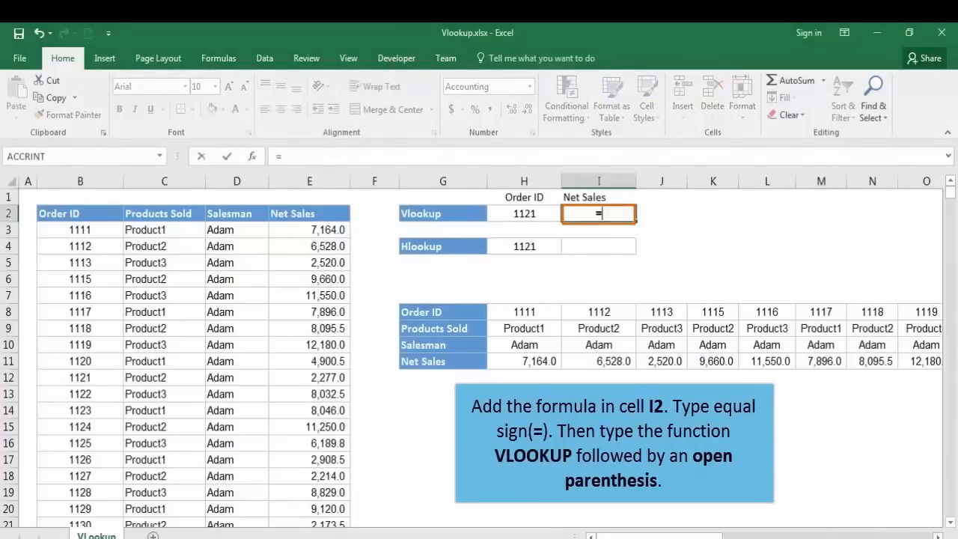
{"action": "type", "text": "vlookup("}
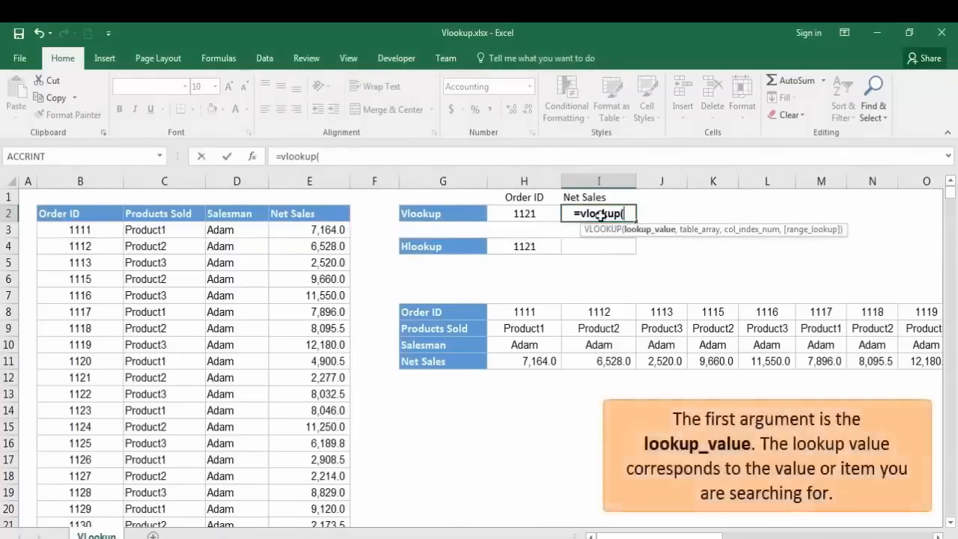
{"action": "left_click", "coordinate": [548, 213]}
{"action": "type", "text": ","}
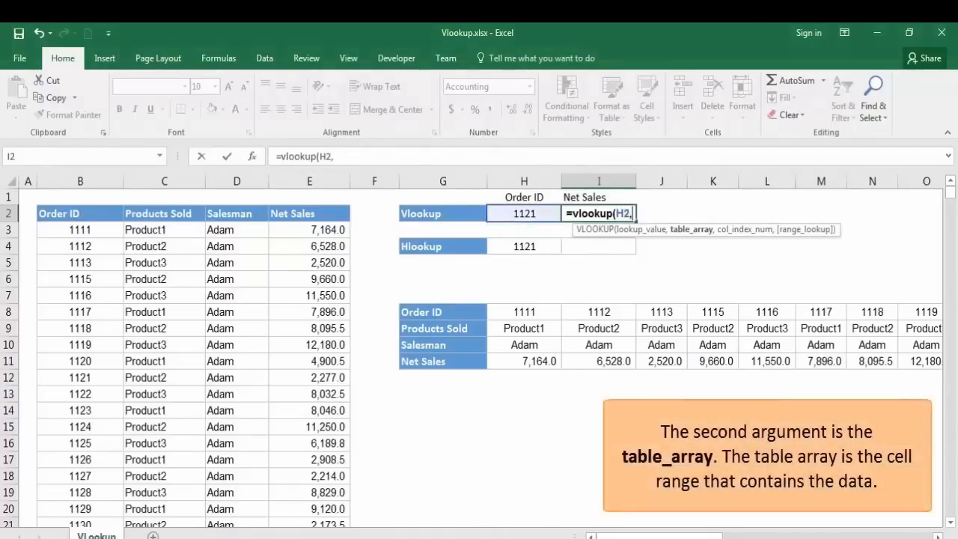
{"action": "left_click", "coordinate": [105, 215]}
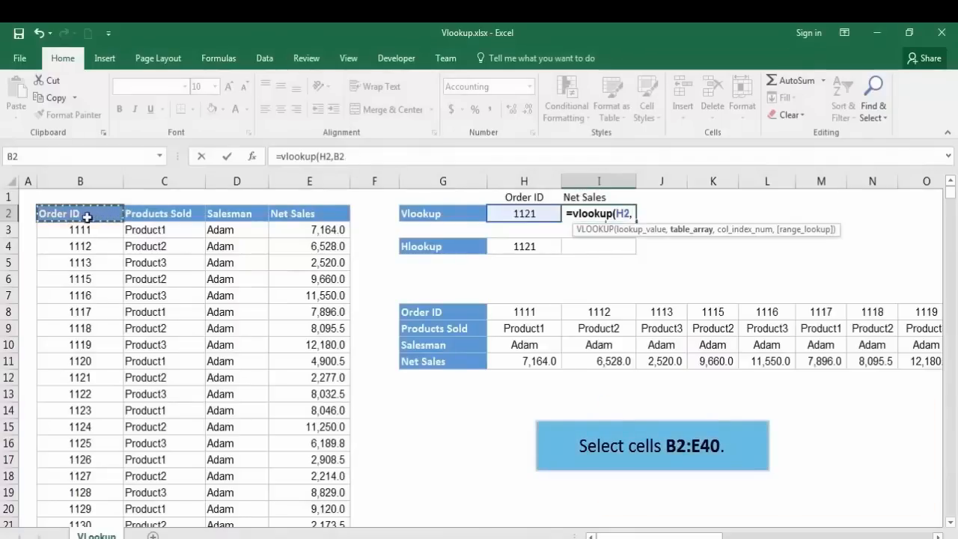
{"action": "key", "text": "ctrl+shift+Right"}
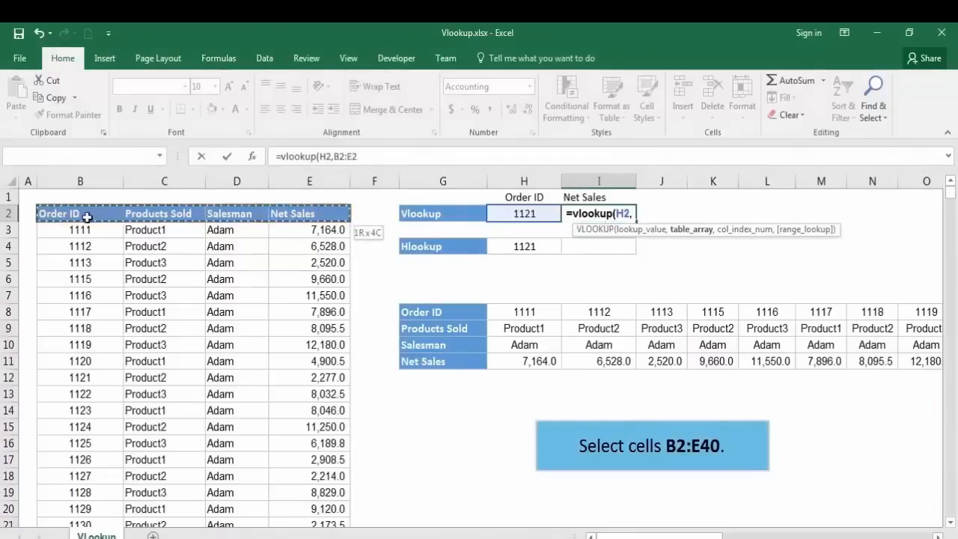
{"action": "key", "text": "ctrl+shift+Down"}
{"action": "type", "text": ","}
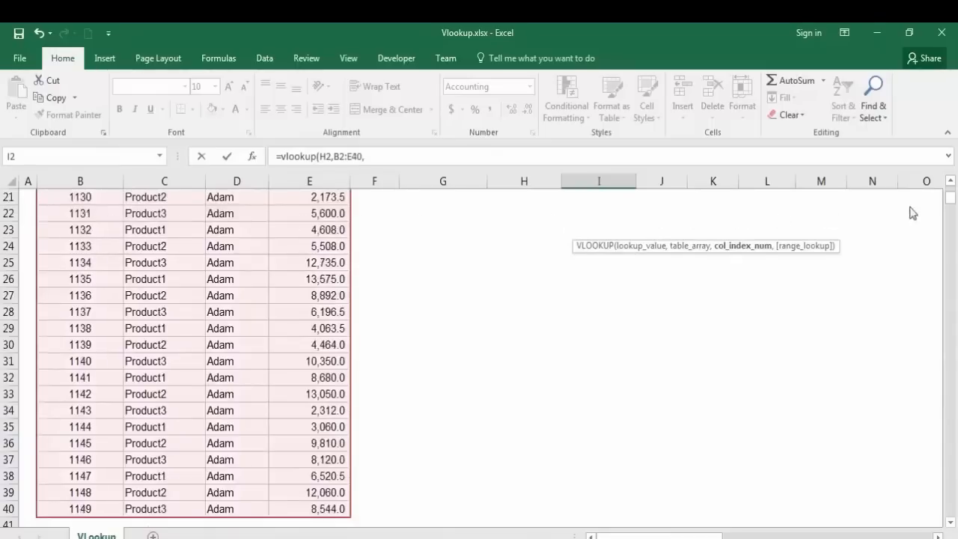
{"action": "scroll", "coordinate": [948, 180], "scroll_direction": "up", "scroll_amount": 7}
{"action": "type", "text": "4"}
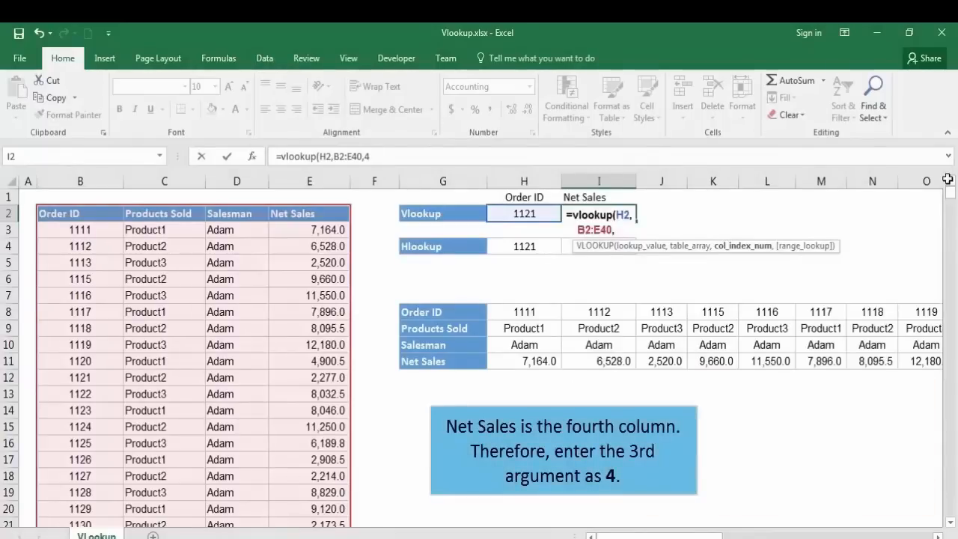
{"action": "type", "text": "4"}
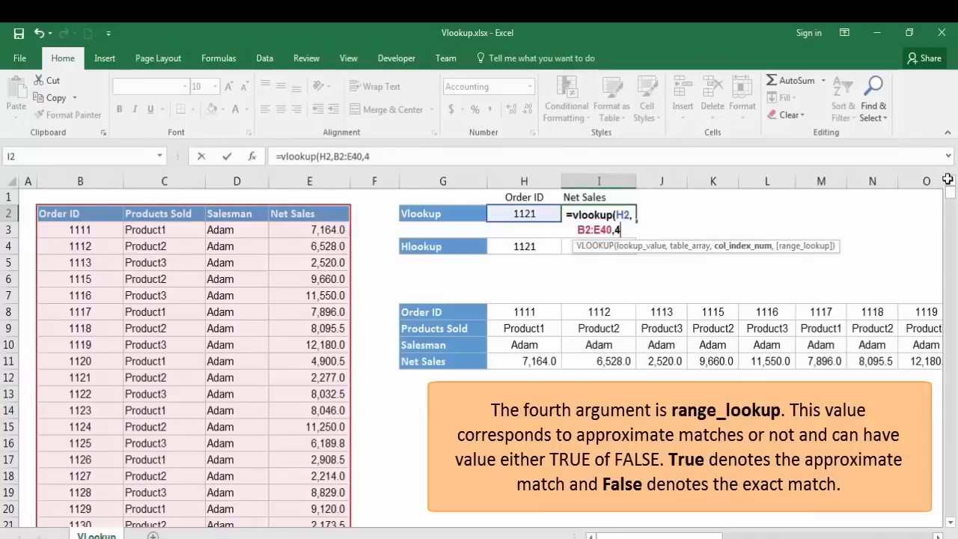
{"action": "type", "text": ",0)"}
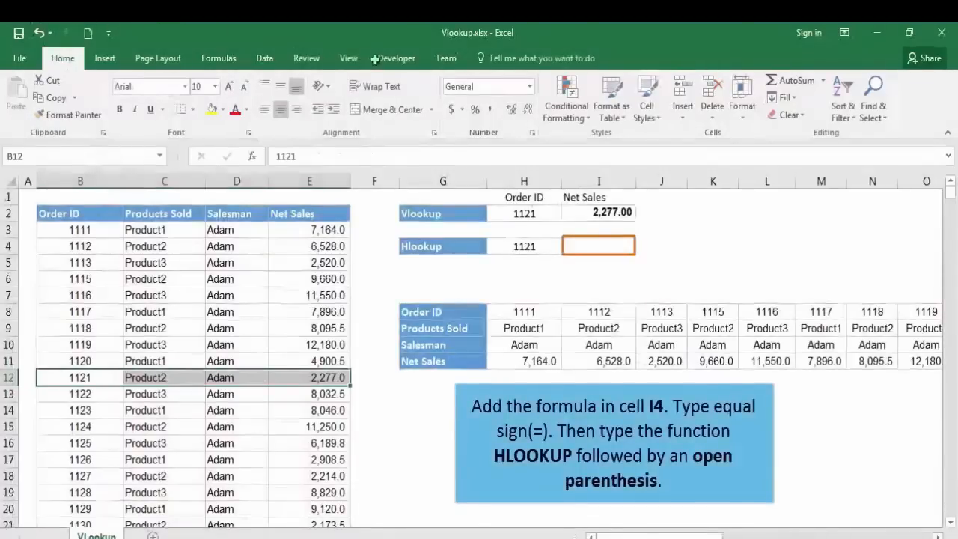
Step: Enter =HLOOKUP(H4,G8:AS11,4,0) in cell I4 to retrieve the net sales from the horizontal table
{"action": "left_click", "coordinate": [574, 246]}
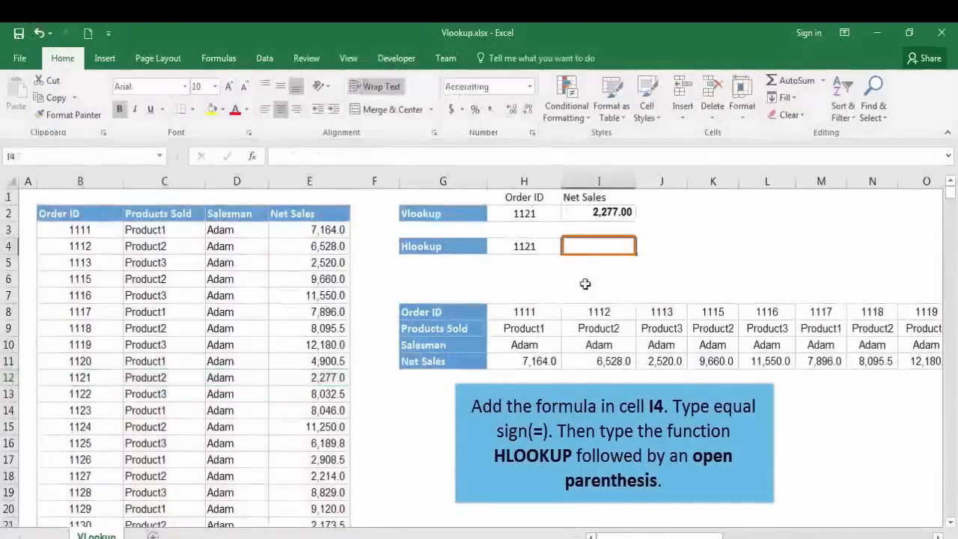
{"action": "type", "text": "=hloo"}
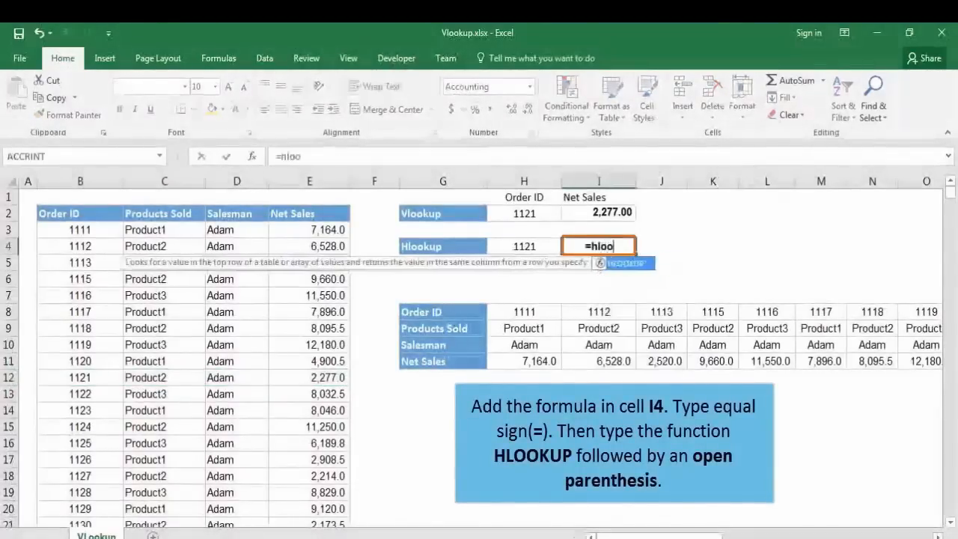
{"action": "type", "text": "kup("}
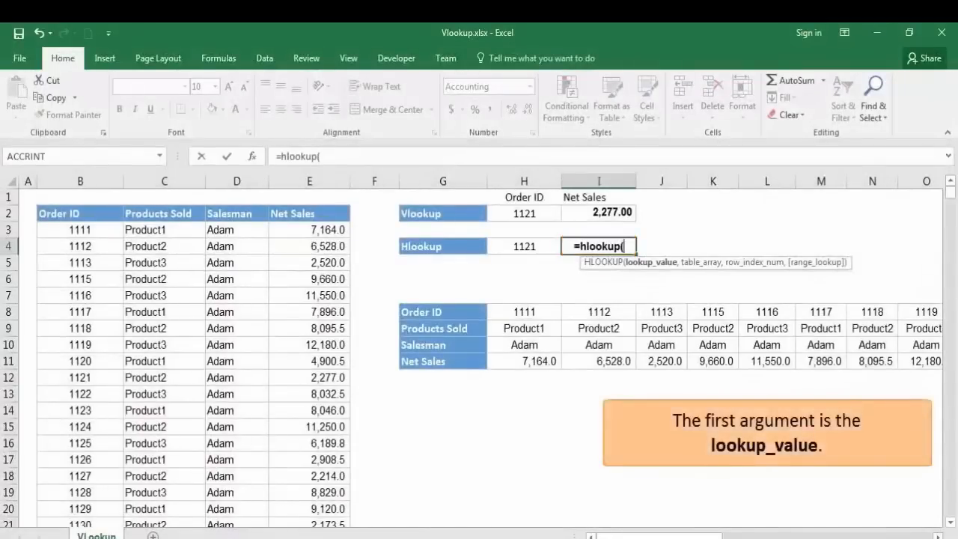
{"action": "left_click", "coordinate": [524, 246]}
{"action": "type", "text": ","}
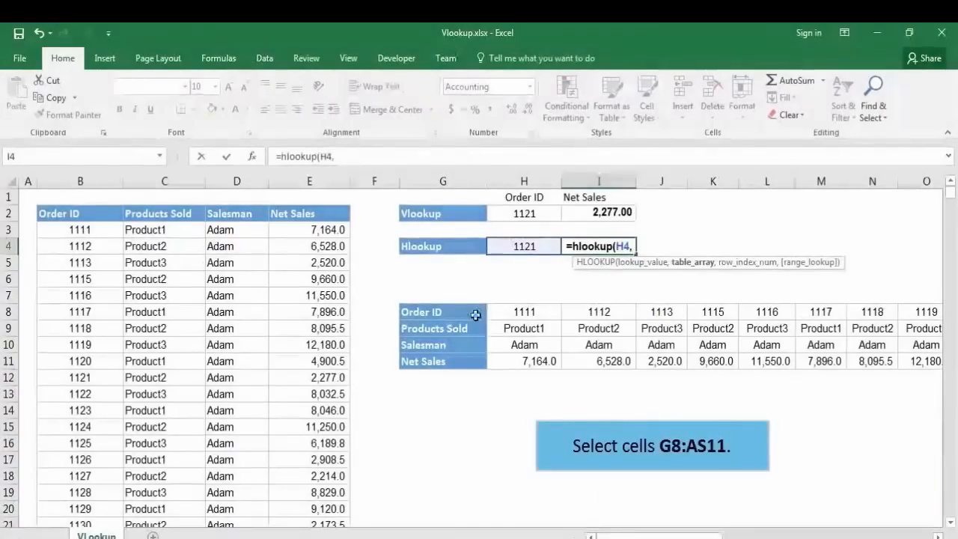
{"action": "left_click_drag", "start_coordinate": [475, 313], "coordinate": [475, 314]}
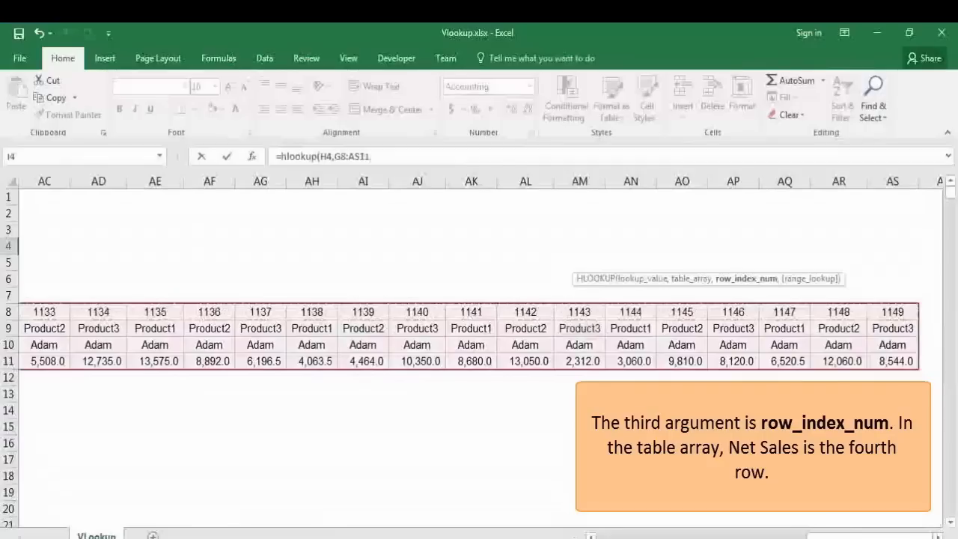
{"action": "left_click_drag", "start_coordinate": [872, 536], "coordinate": [653, 536]}
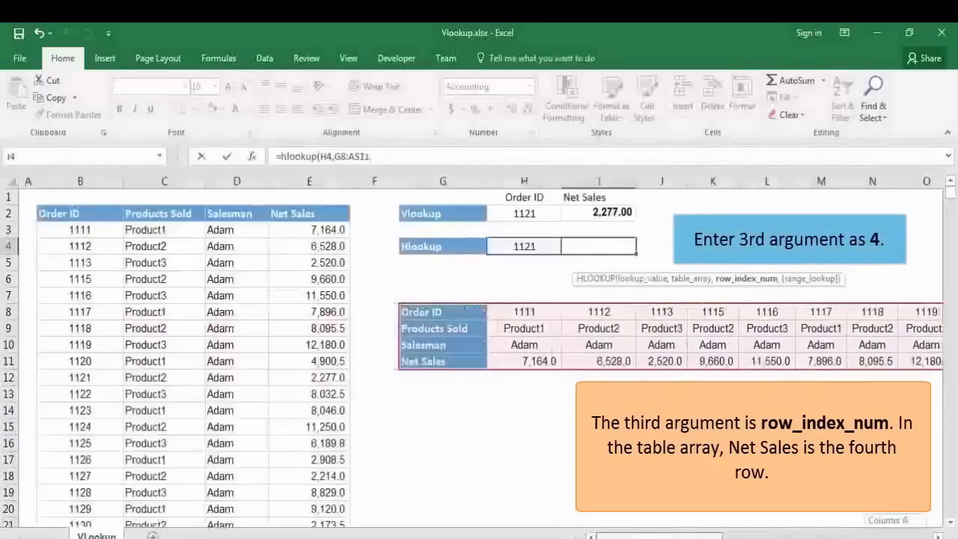
{"action": "type", "text": ",4"}
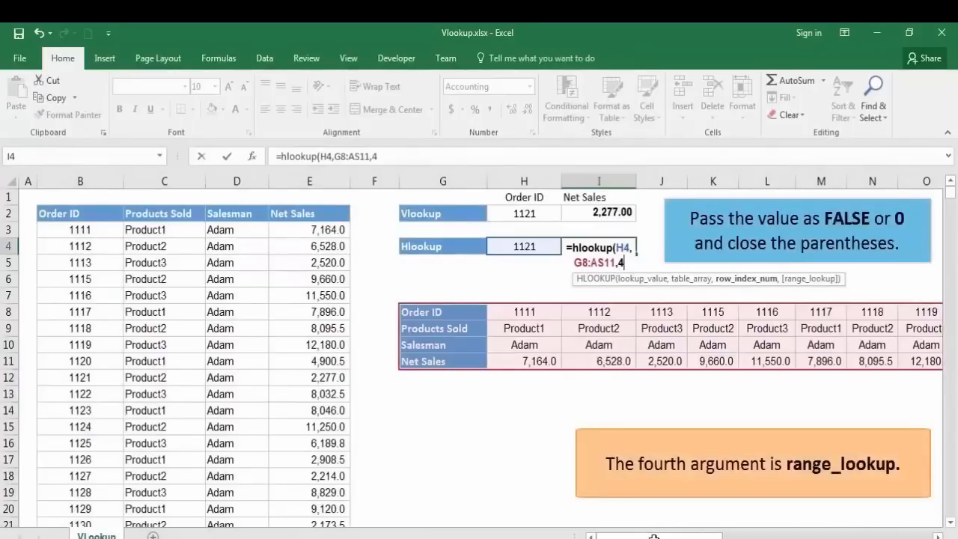
{"action": "type", "text": ",0)"}
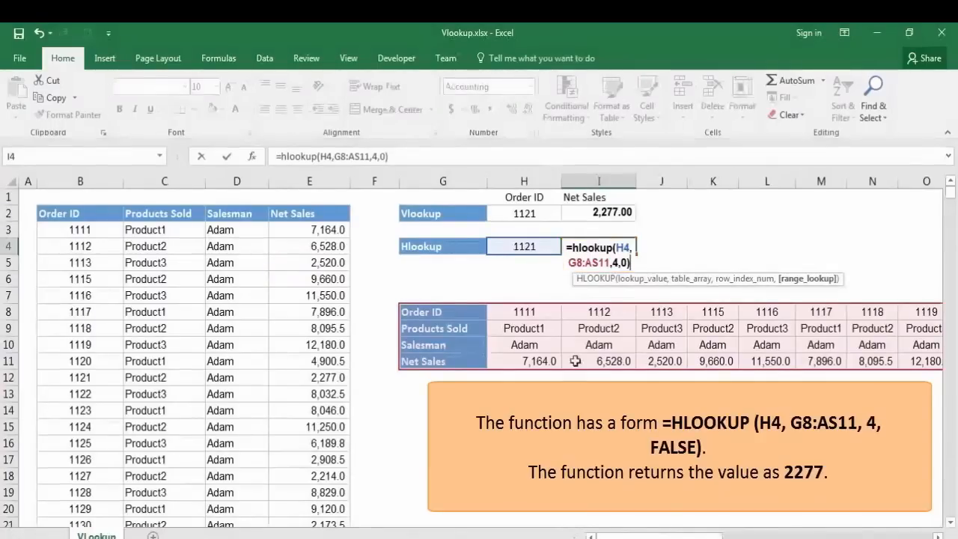
{"action": "key", "text": "Return"}
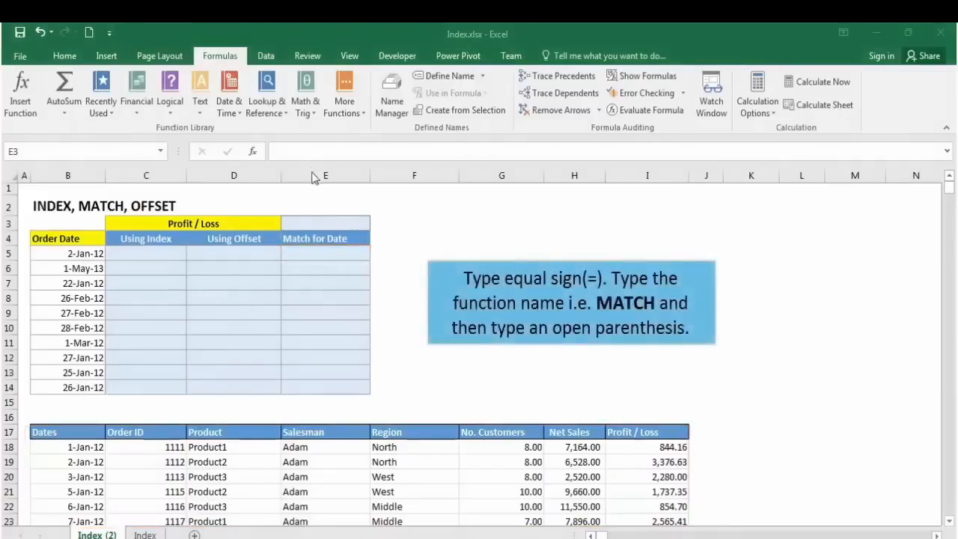
Step: Begin a MATCH formula in cell E5 under Match for Date, with B5 as lookup value and B17:B1342 as lookup array
{"action": "left_click", "coordinate": [326, 257]}
{"action": "type", "text": "=match("}
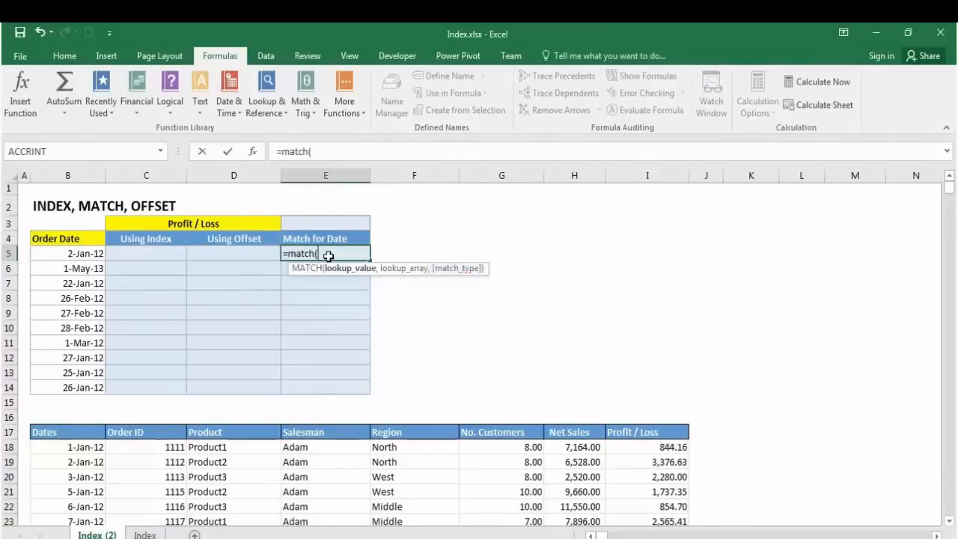
{"action": "left_click", "coordinate": [84, 255]}
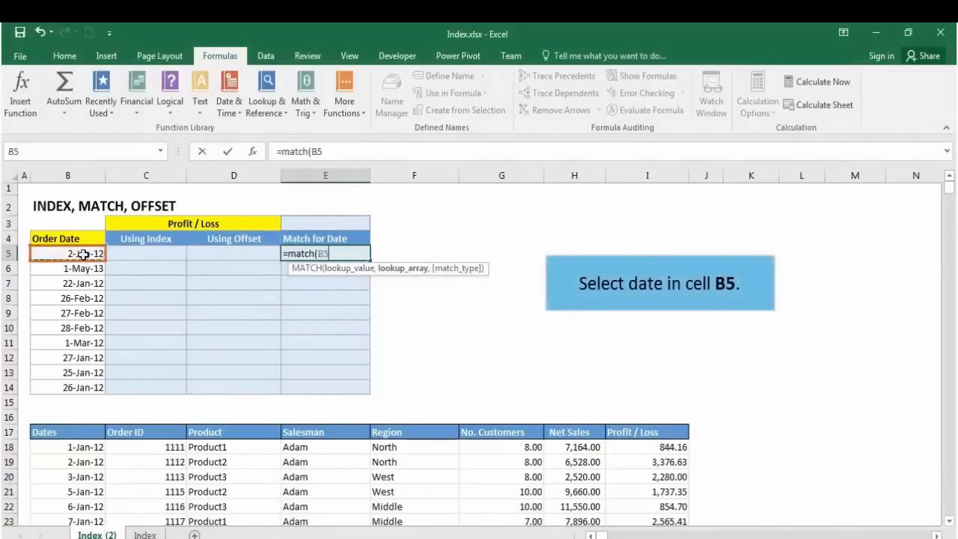
{"action": "type", "text": ","}
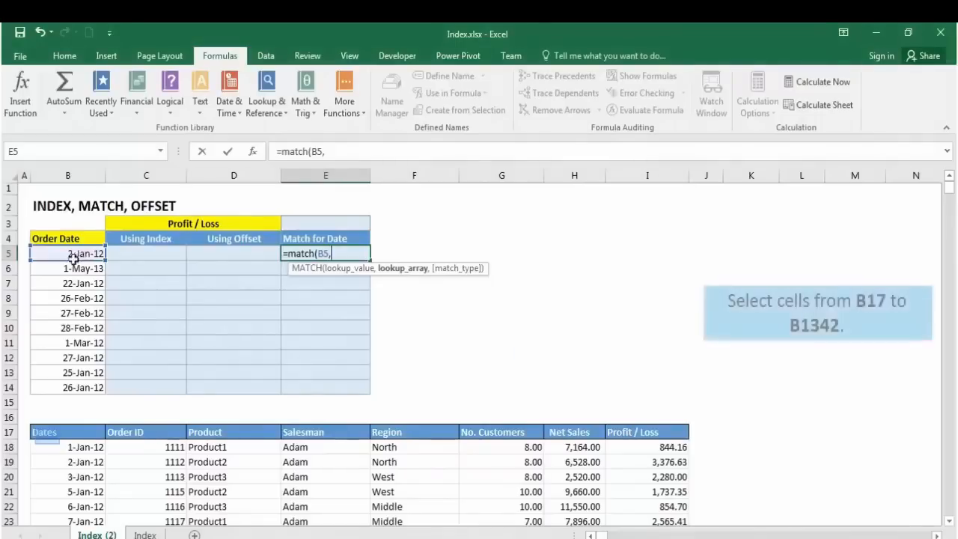
{"action": "left_click", "coordinate": [44, 433]}
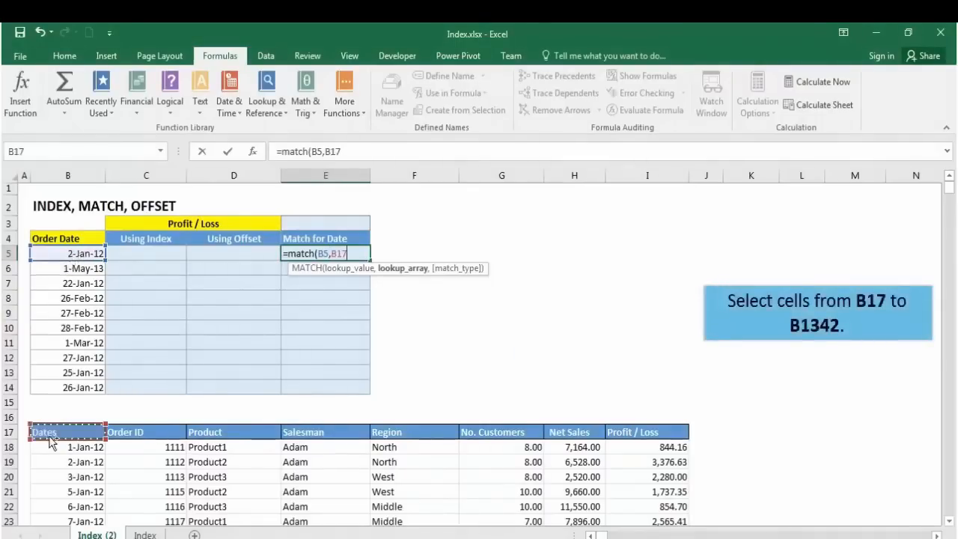
{"action": "key", "text": "ctrl+shift+Down"}
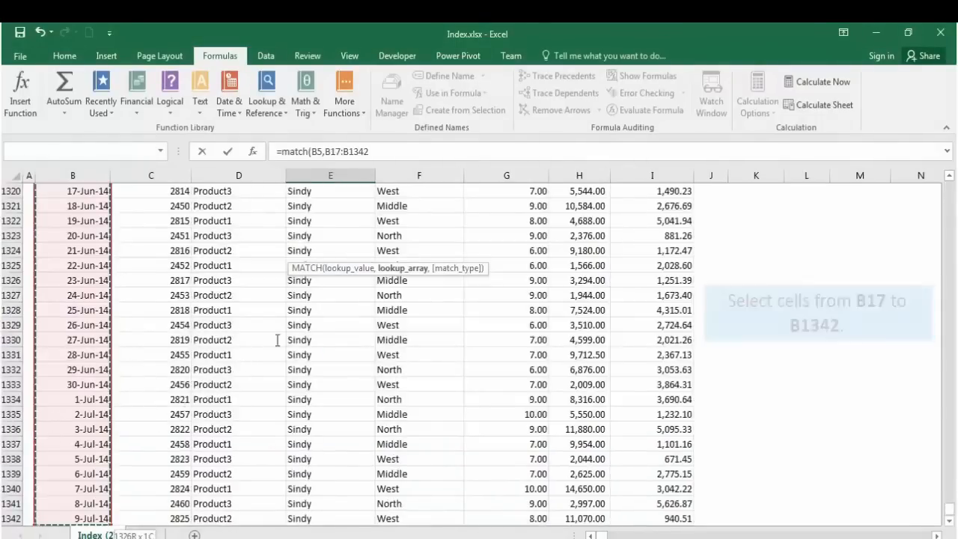
Step: Make the lookup array in the E5 MATCH formula absolute as $B$17:$B$1342
{"action": "left_click", "coordinate": [326, 151]}
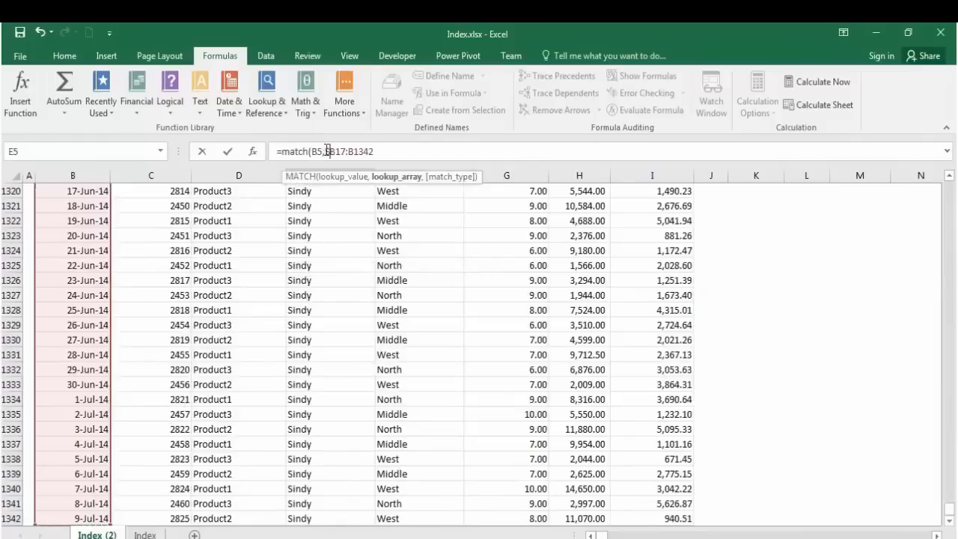
{"action": "type", "text": "$"}
{"action": "left_click", "coordinate": [337, 150]}
{"action": "type", "text": "$"}
{"action": "left_click", "coordinate": [356, 151]}
{"action": "type", "text": "$"}
{"action": "left_click", "coordinate": [365, 151]}
{"action": "type", "text": "$"}
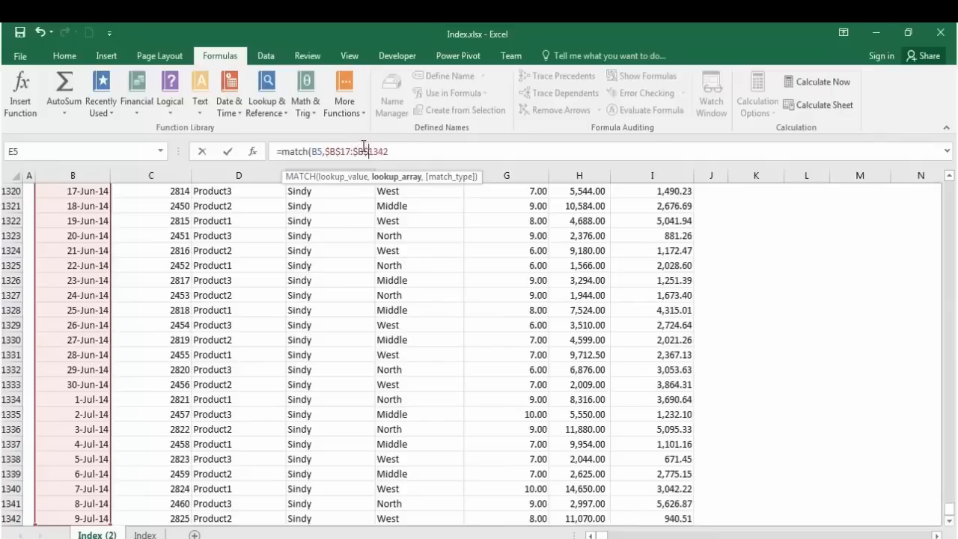
Step: Complete the E5 MATCH formula with match type 0 for an exact match and copy it down to E14
{"action": "left_click", "coordinate": [394, 151]}
{"action": "type", "text": ","}
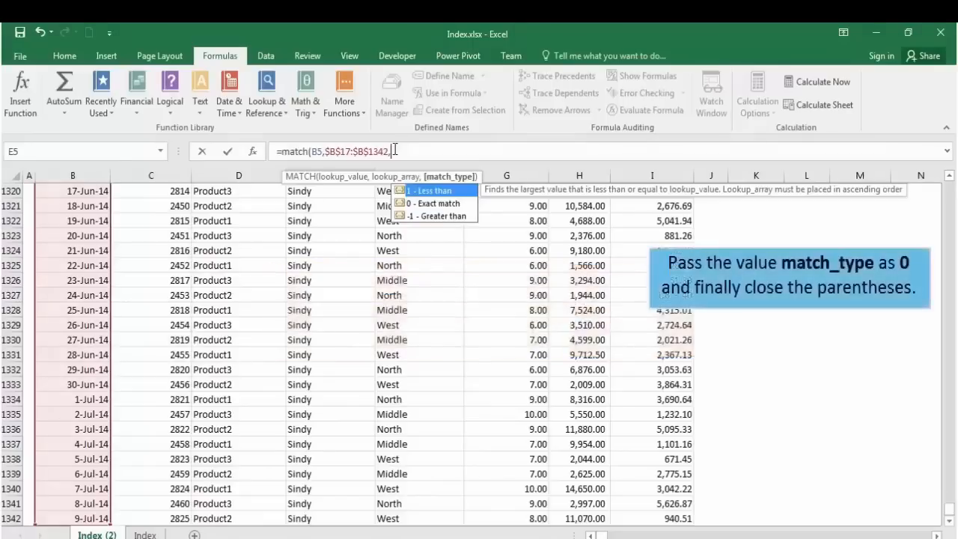
{"action": "type", "text": "0"}
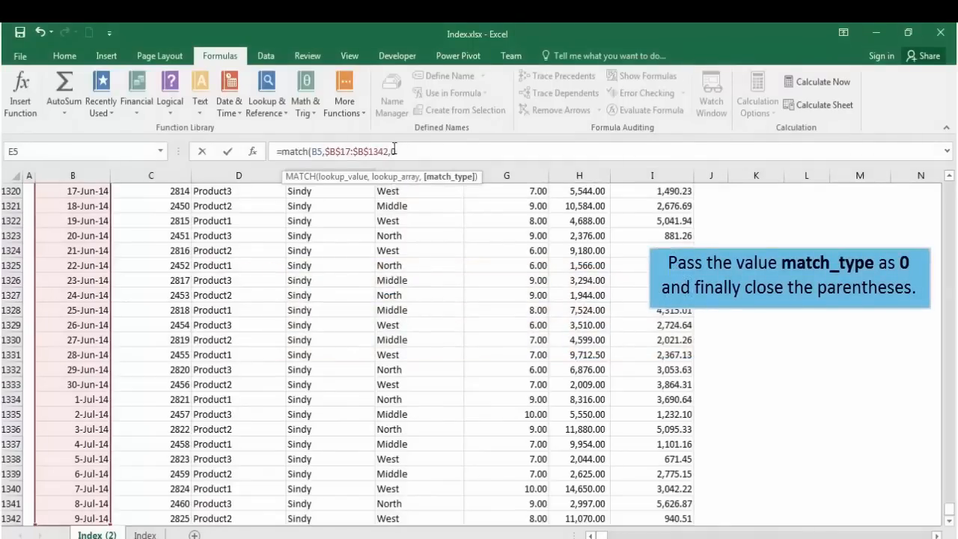
{"action": "type", "text": ")"}
{"action": "left_click_drag", "start_coordinate": [951, 506], "coordinate": [933, 188]}
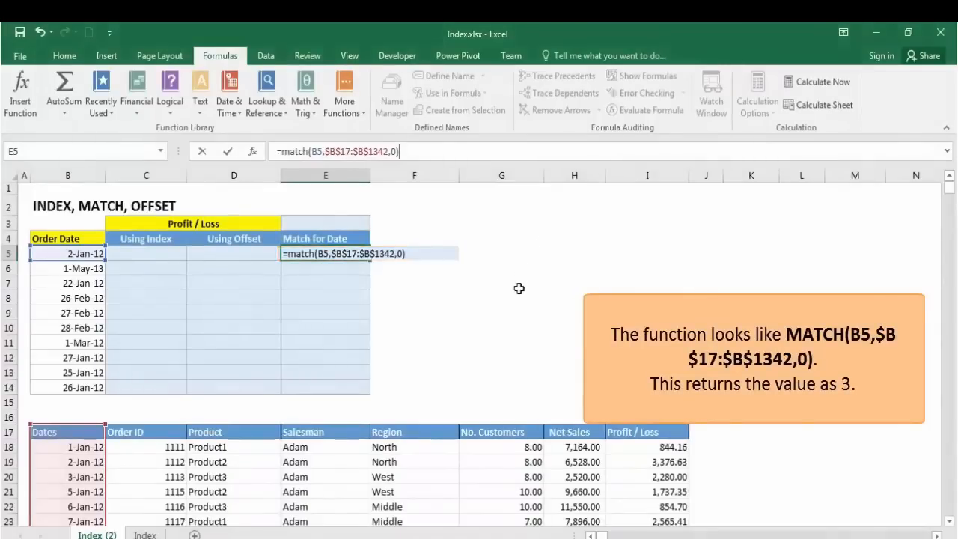
{"action": "key", "text": "Return"}
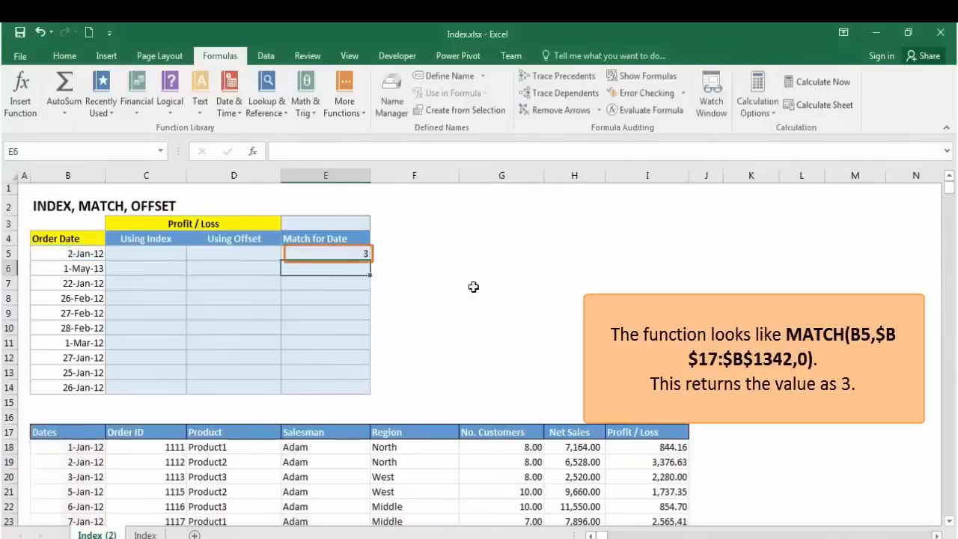
{"action": "left_click", "coordinate": [358, 254]}
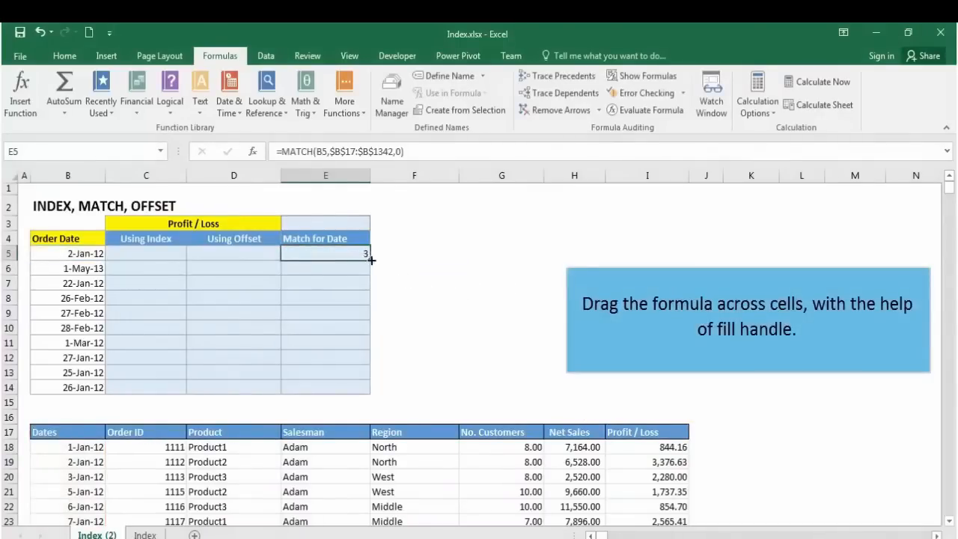
{"action": "double_click", "coordinate": [369, 259]}
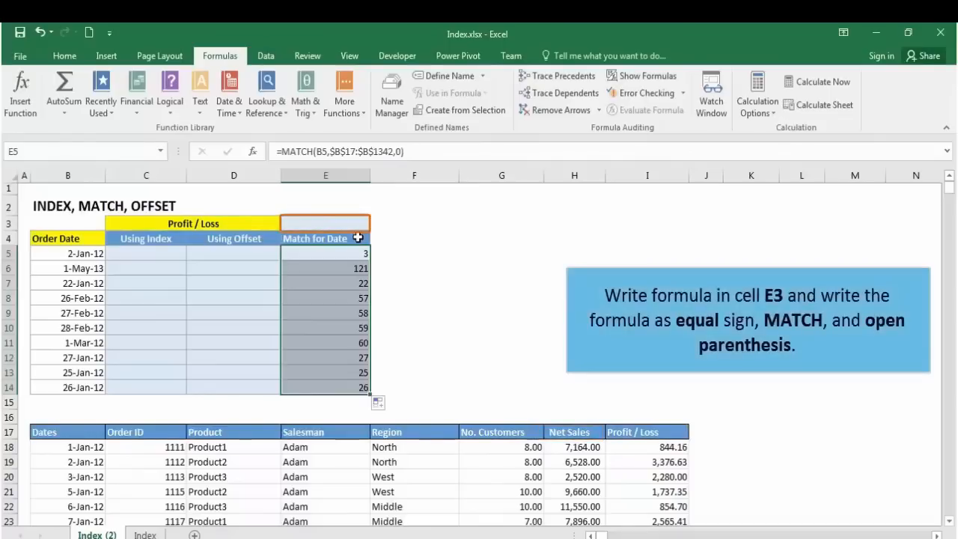
Step: Enter =MATCH(C3,B17:I17,0) in cell E3 to find the column position of the field named in C3
{"action": "left_click", "coordinate": [358, 224]}
{"action": "type", "text": "=ma"}
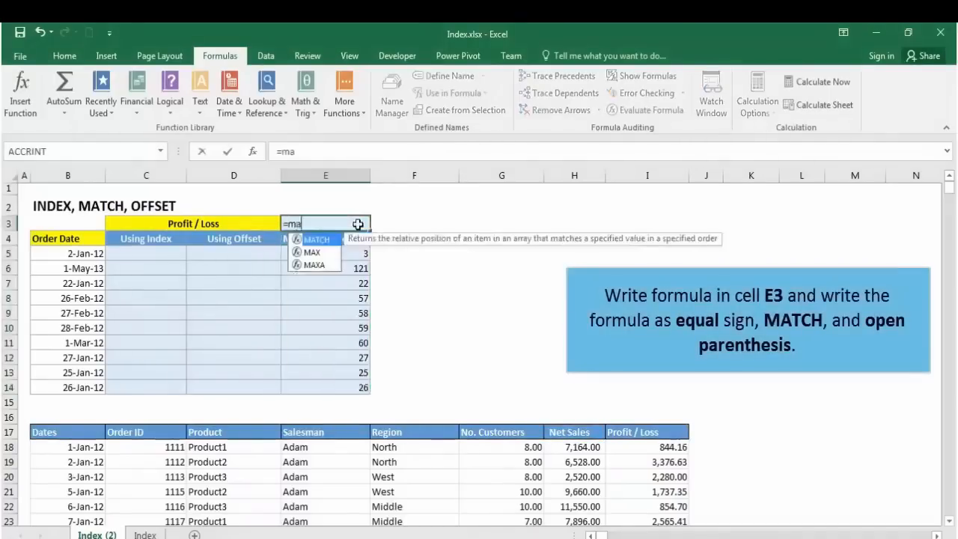
{"action": "type", "text": "tch("}
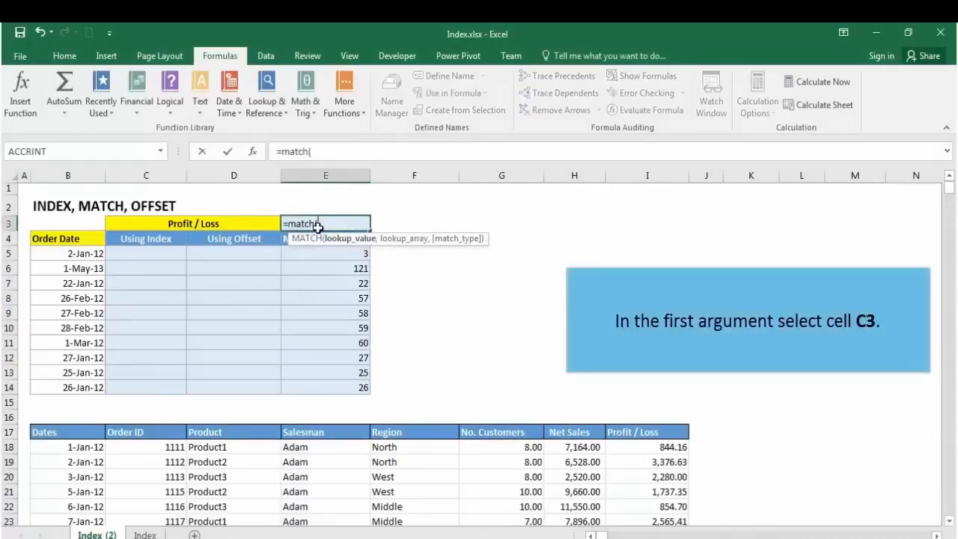
{"action": "left_click", "coordinate": [267, 224]}
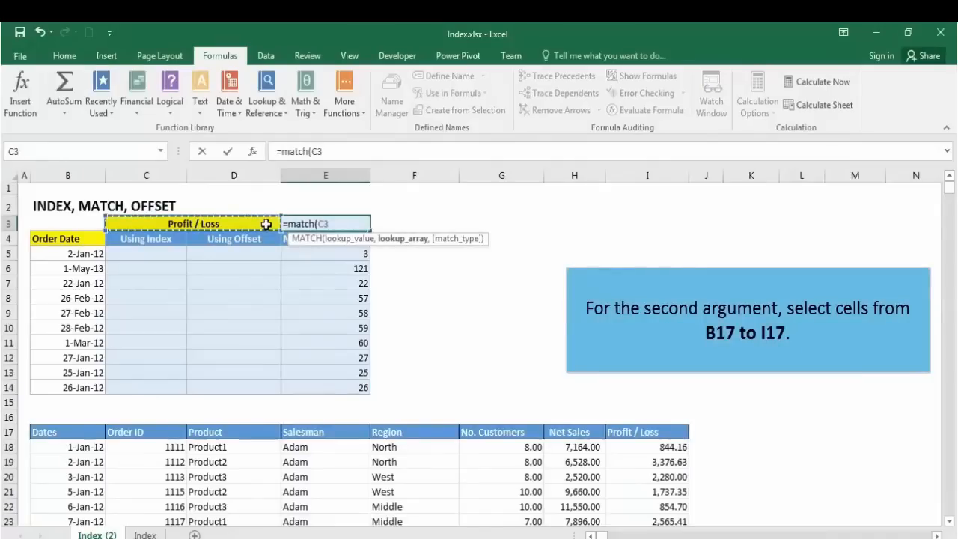
{"action": "type", "text": ","}
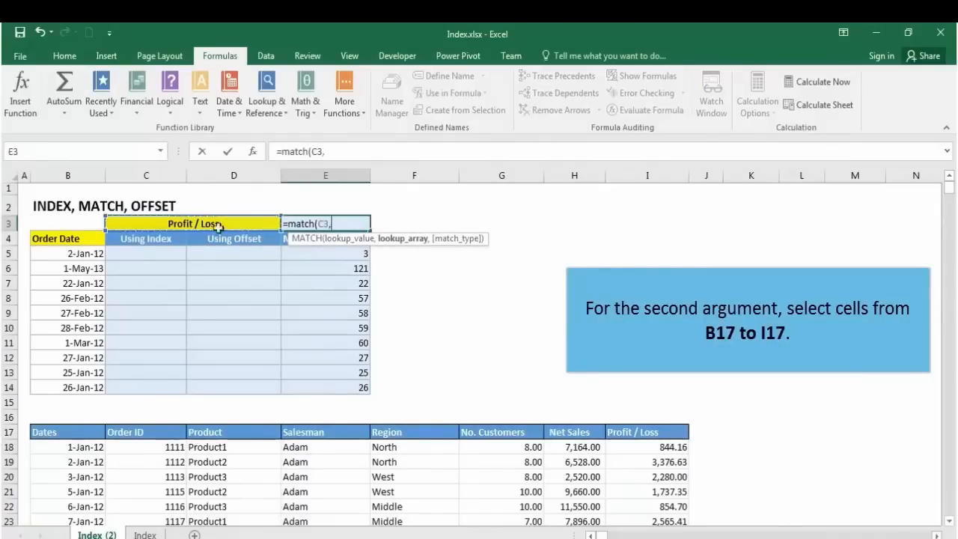
{"action": "left_click_drag", "start_coordinate": [87, 433], "coordinate": [635, 432]}
{"action": "type", "text": ",0"}
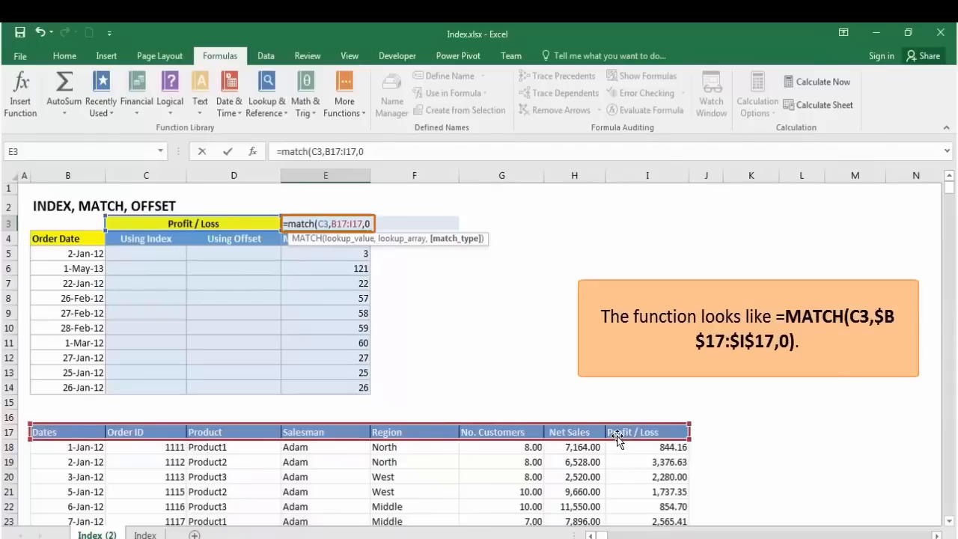
{"action": "key", "text": "Return"}
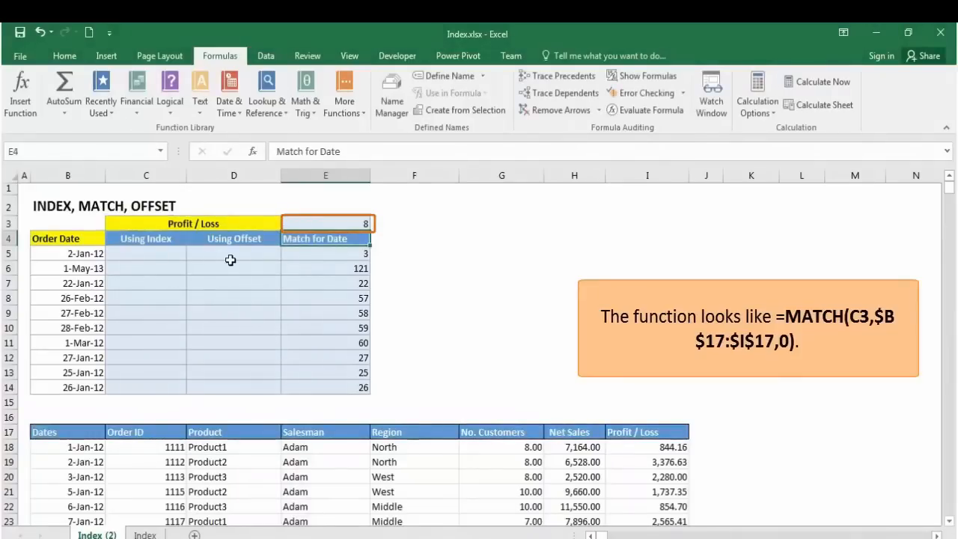
Step: Try Net Sales as the field name in C3 to test the column match in E3
{"action": "left_click", "coordinate": [226, 223]}
{"action": "type", "text": "Net Sal"}
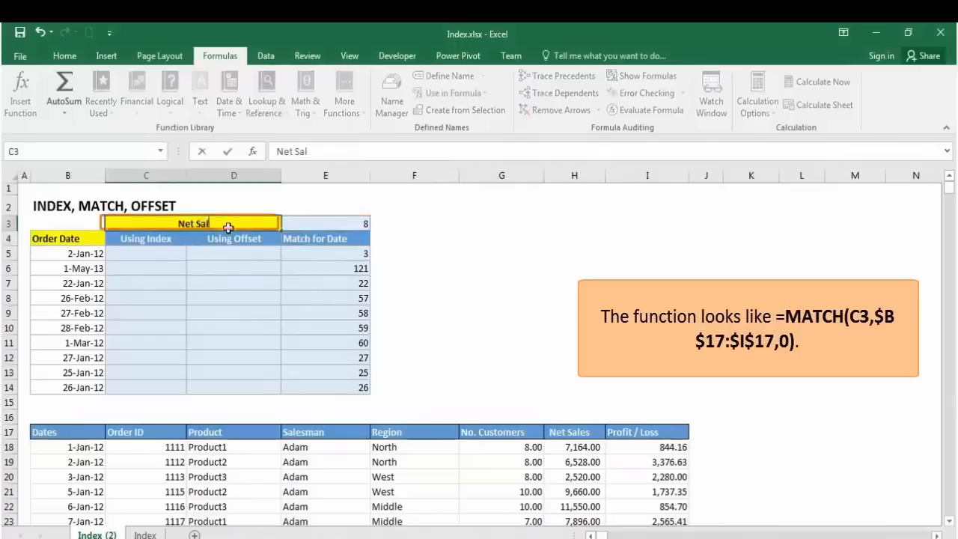
{"action": "type", "text": "es"}
{"action": "key", "text": "Tab"}
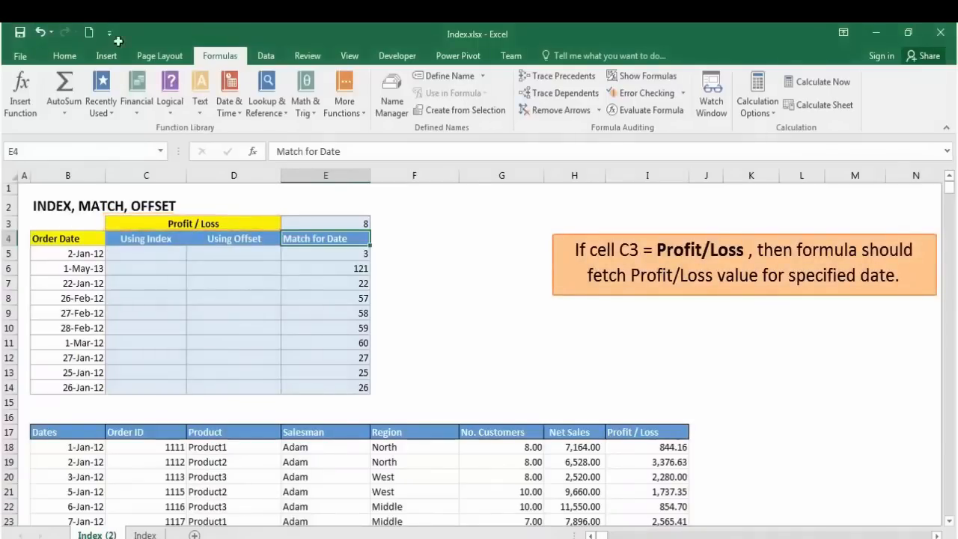
Step: Replace the field name in cell C3 with Net Sales
{"action": "left_click", "coordinate": [228, 224]}
{"action": "type", "text": "Net Sales"}
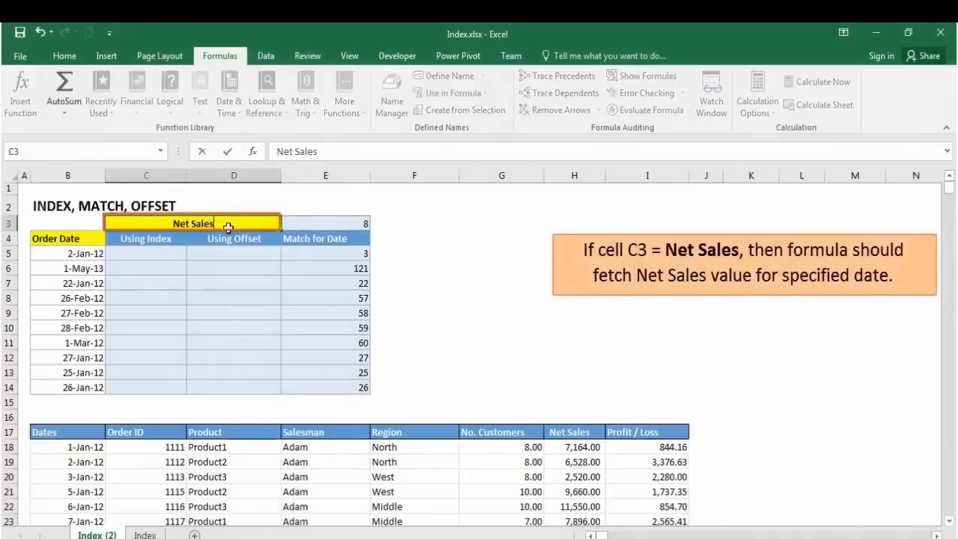
{"action": "key", "text": "Tab"}
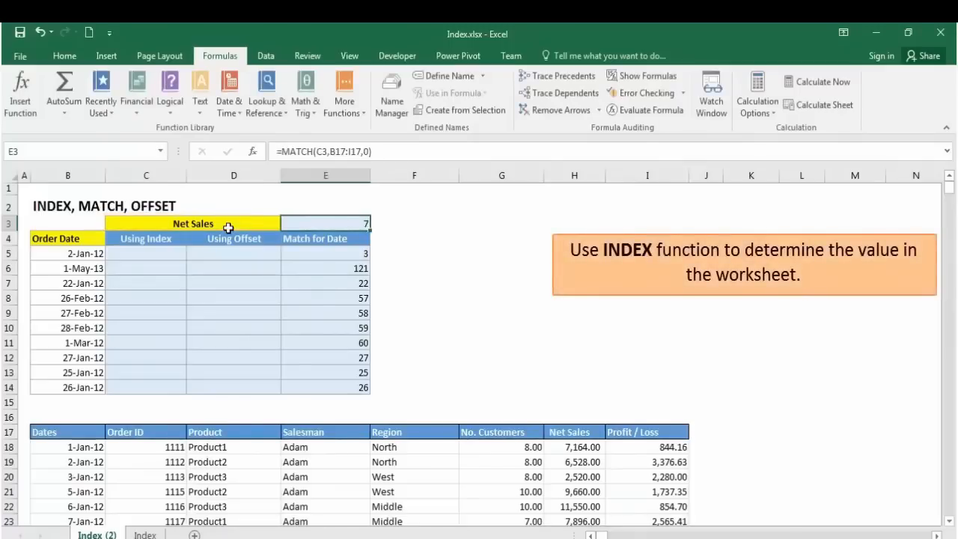
Step: Begin an INDEX formula in cell C5 under Using Index, with B17:I1342 as the array
{"action": "left_click", "coordinate": [159, 251]}
{"action": "type", "text": "=index("}
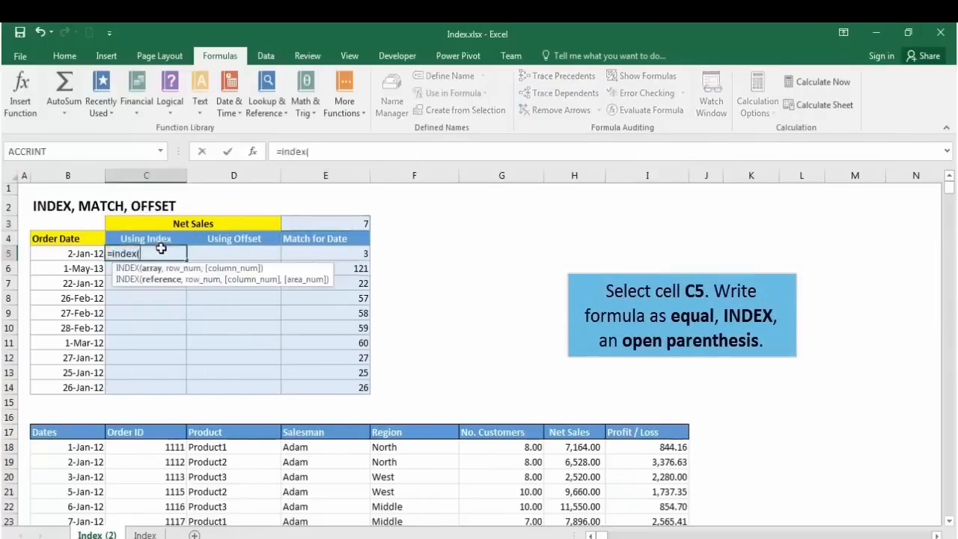
{"action": "left_click", "coordinate": [93, 436]}
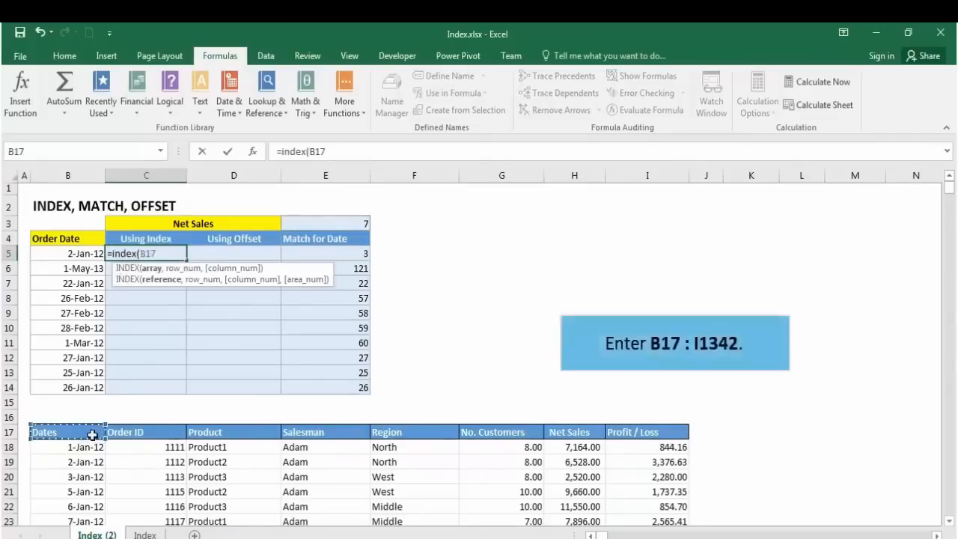
{"action": "key", "text": "ctrl+shift+Right"}
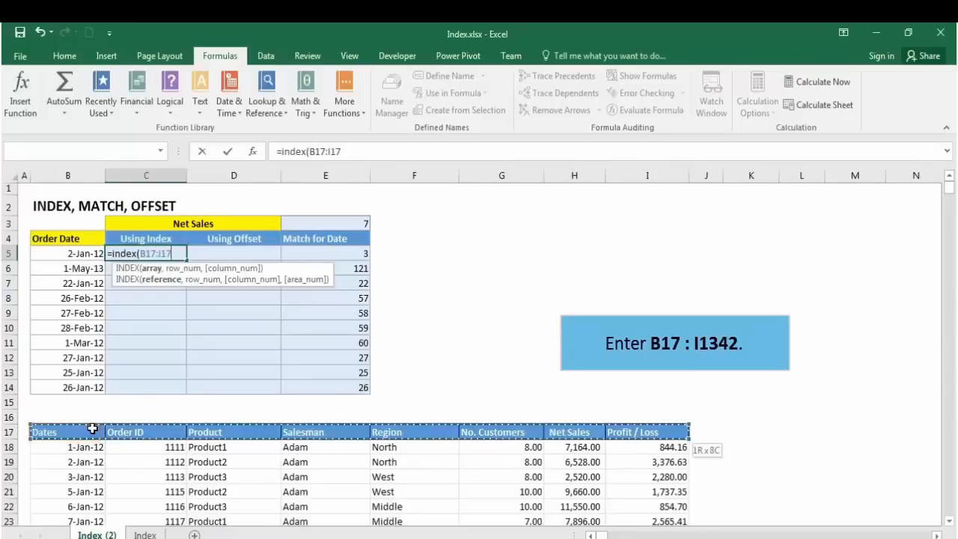
{"action": "key", "text": "ctrl+shift+Down"}
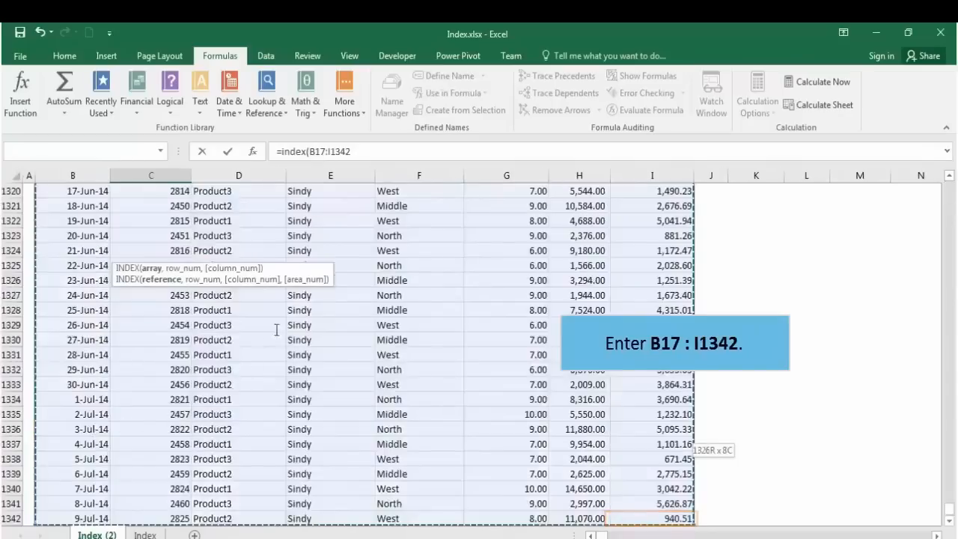
Step: Make the array in the C5 INDEX formula absolute as $B$17:$I$1342
{"action": "left_click", "coordinate": [311, 151]}
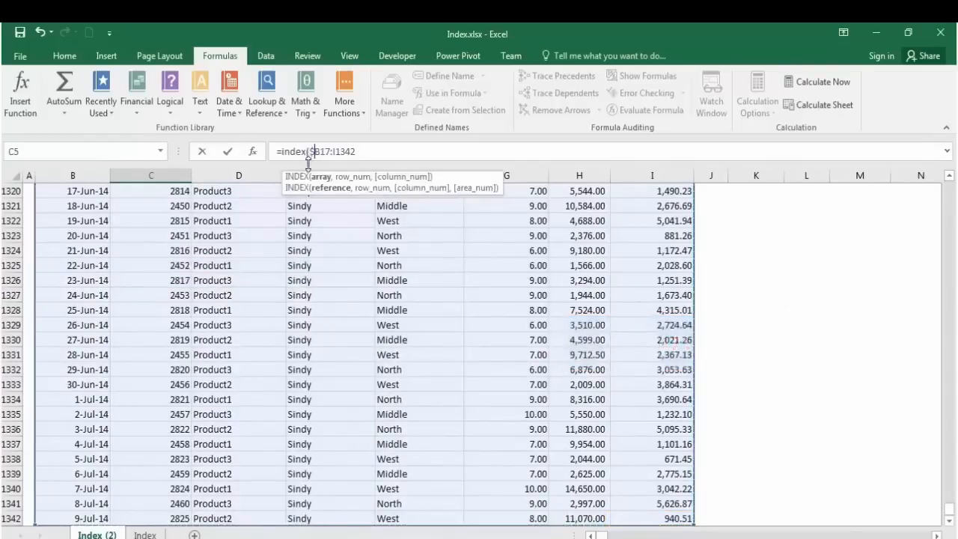
{"action": "type", "text": "$"}
{"action": "left_click", "coordinate": [320, 152]}
{"action": "type", "text": "$"}
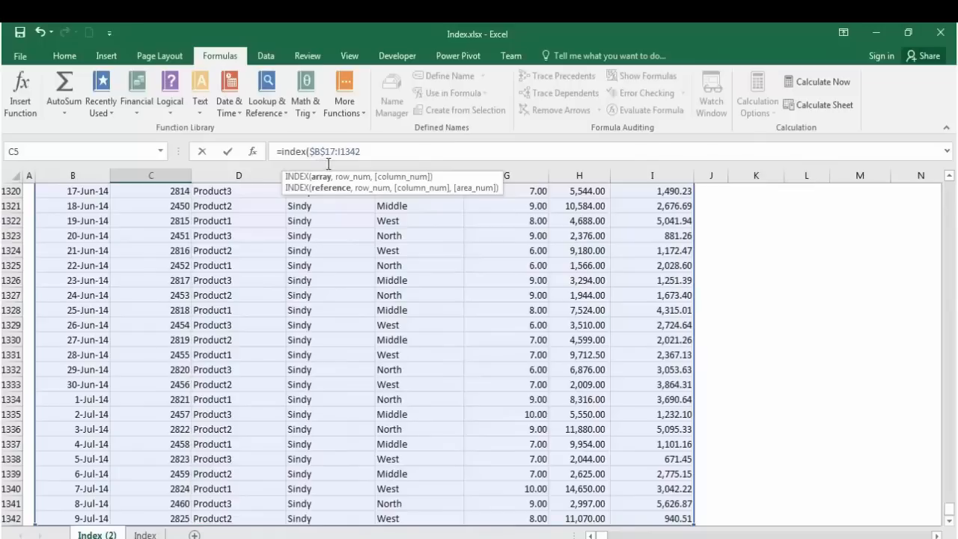
{"action": "left_click", "coordinate": [338, 151]}
{"action": "type", "text": "$"}
{"action": "left_click", "coordinate": [348, 151]}
{"action": "type", "text": "$I$"}
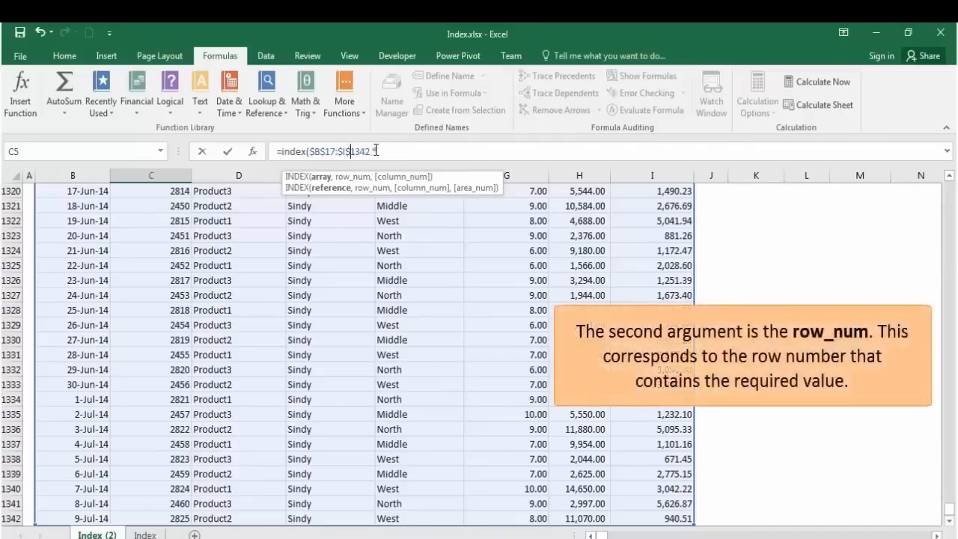
Step: Add E5 as the row number and E3 as the column number in the C5 INDEX formula
{"action": "left_click", "coordinate": [376, 151]}
{"action": "type", "text": ","}
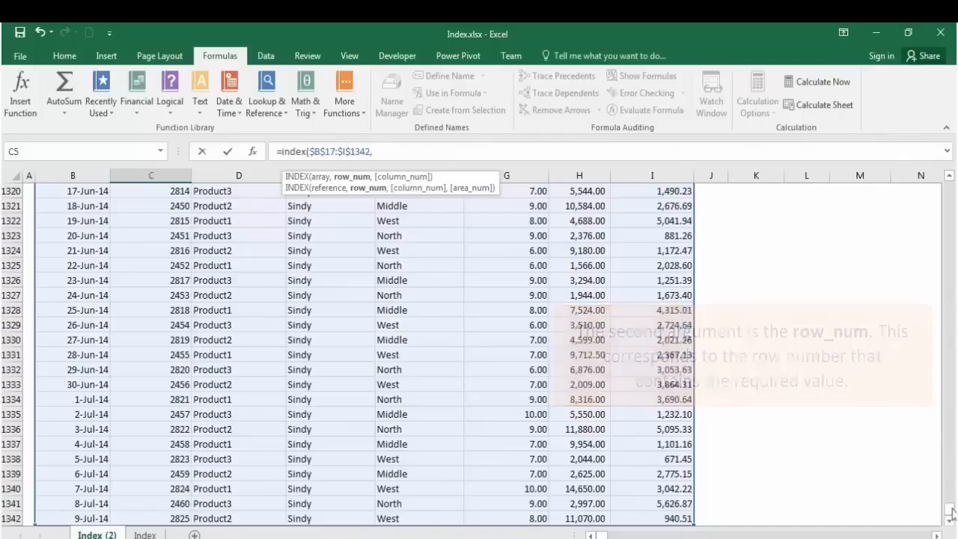
{"action": "left_click_drag", "start_coordinate": [949, 494], "coordinate": [802, 170]}
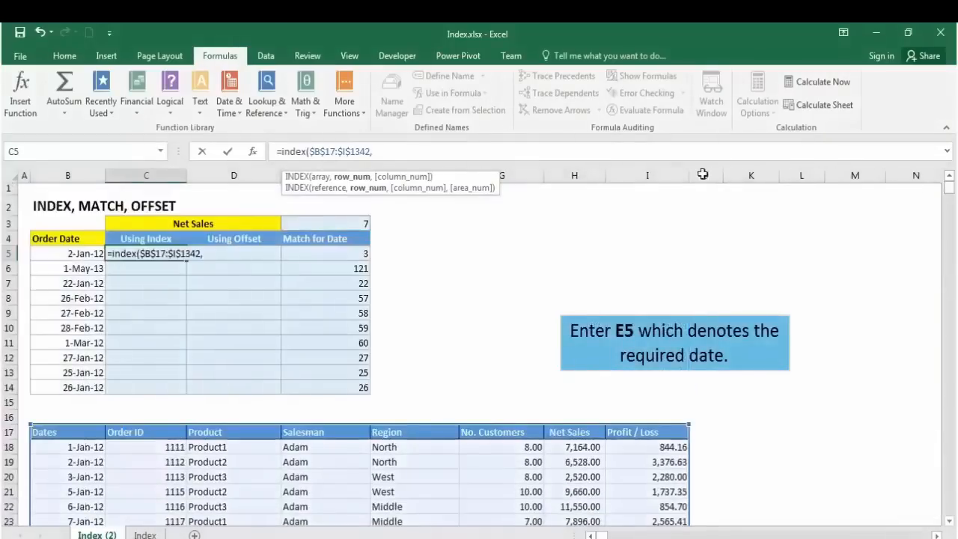
{"action": "left_click", "coordinate": [364, 253]}
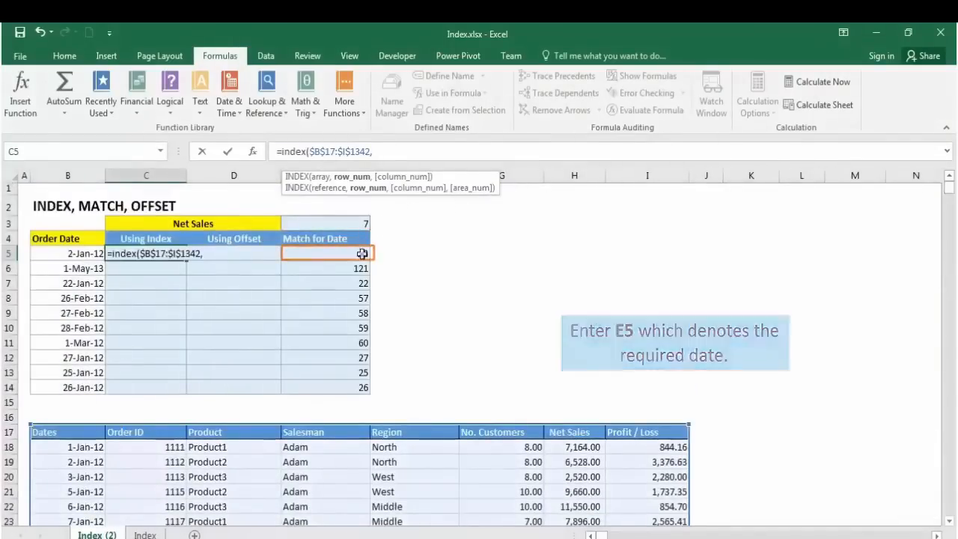
{"action": "type", "text": ","}
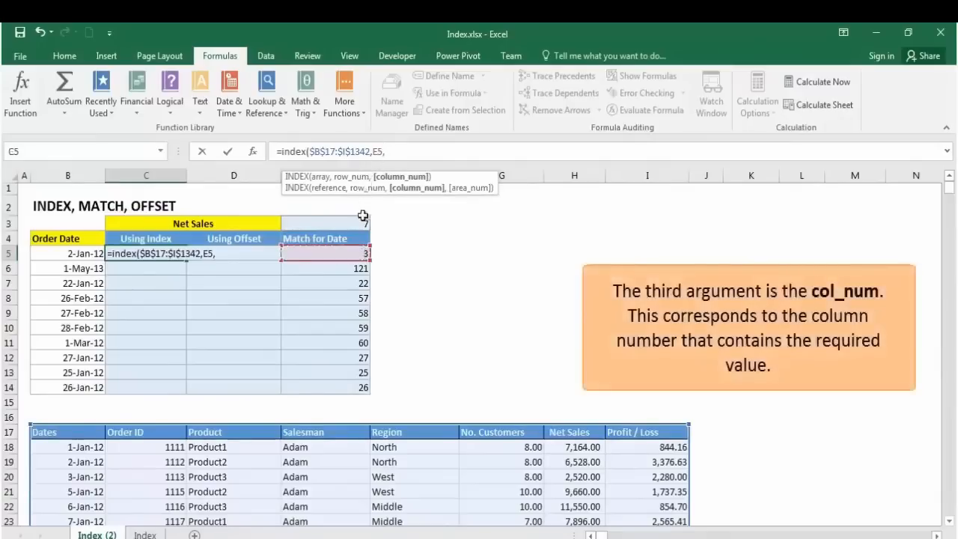
{"action": "left_click", "coordinate": [369, 223]}
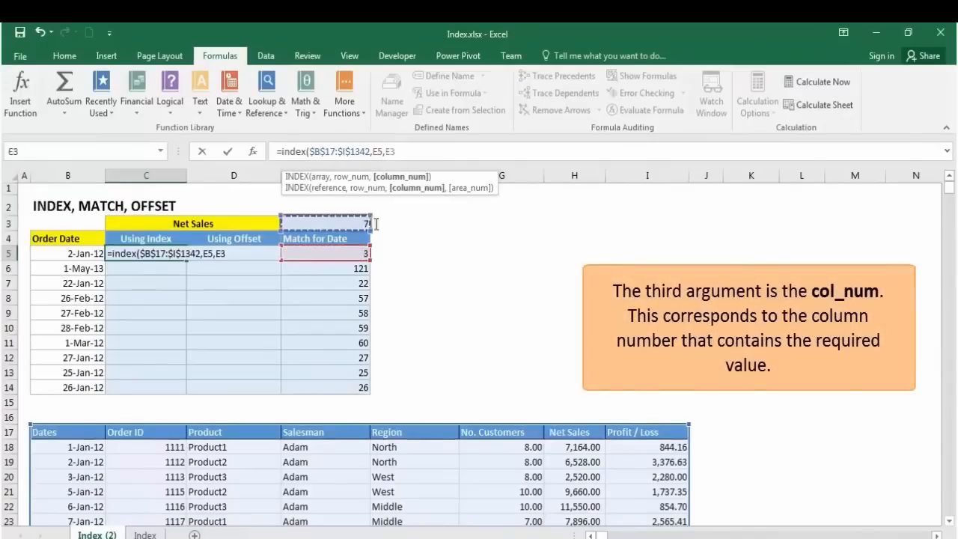
Step: Make the column number reference absolute as $E$3 and complete the C5 INDEX formula
{"action": "left_click", "coordinate": [386, 152]}
{"action": "type", "text": "$"}
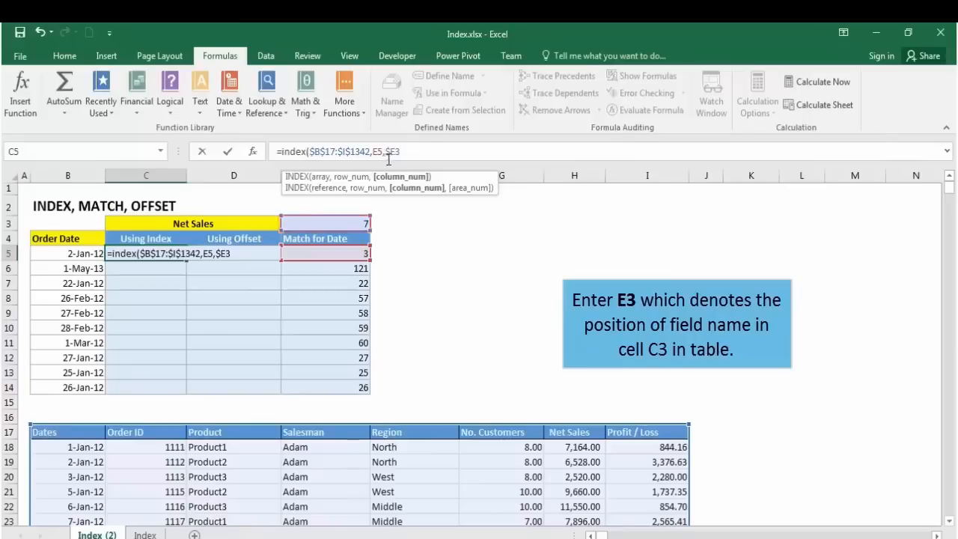
{"action": "left_click", "coordinate": [397, 151]}
{"action": "type", "text": "$3"}
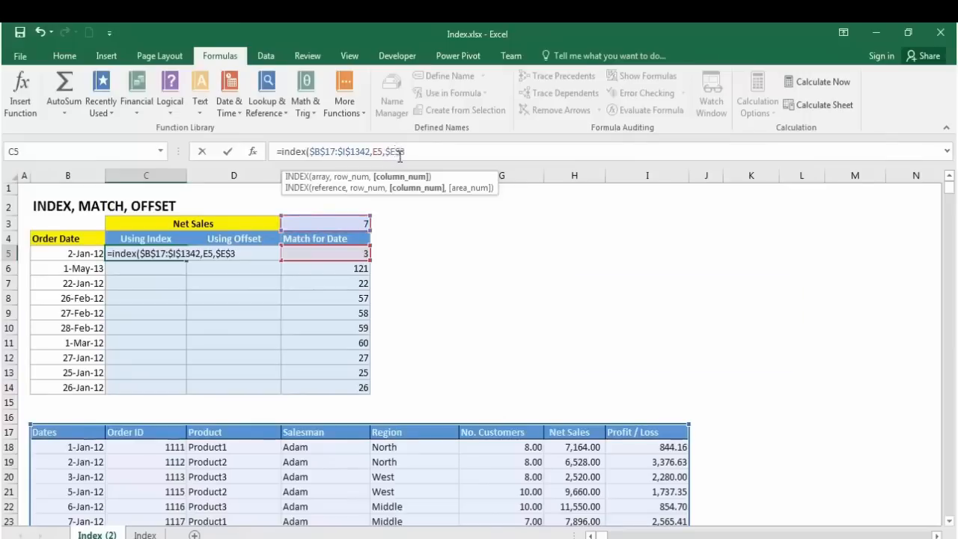
{"action": "type", "text": ")"}
{"action": "key", "text": "Return"}
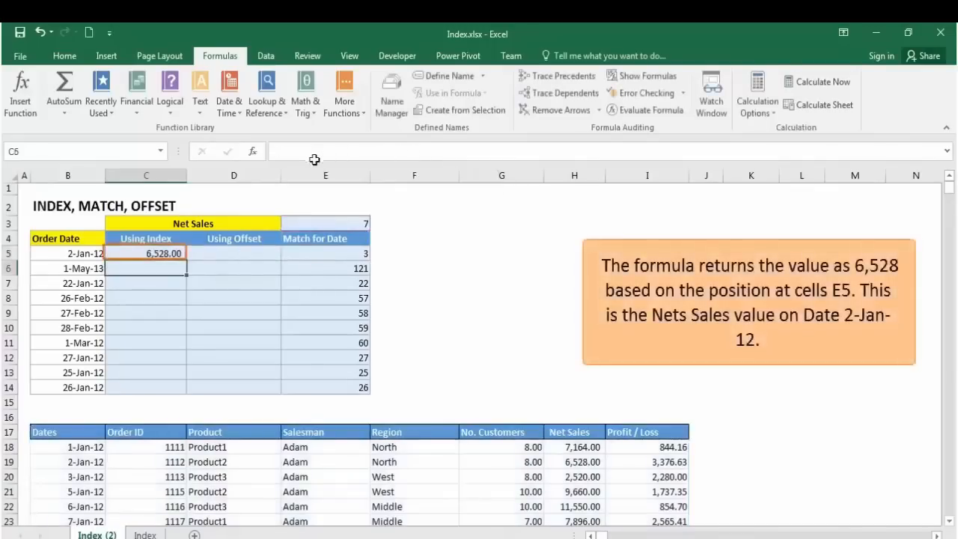
Step: Copy the INDEX formula from C5 down to C14
{"action": "left_click", "coordinate": [173, 254]}
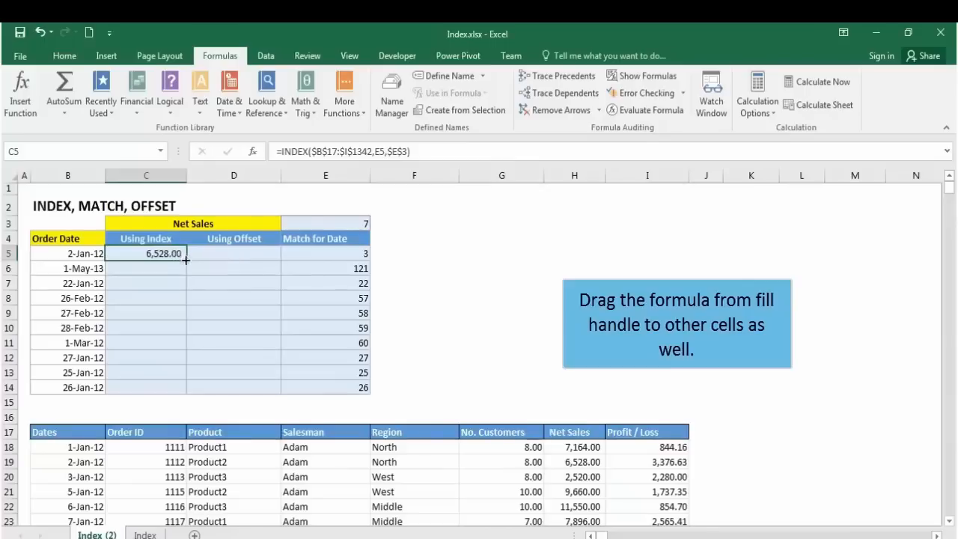
{"action": "double_click", "coordinate": [186, 259]}
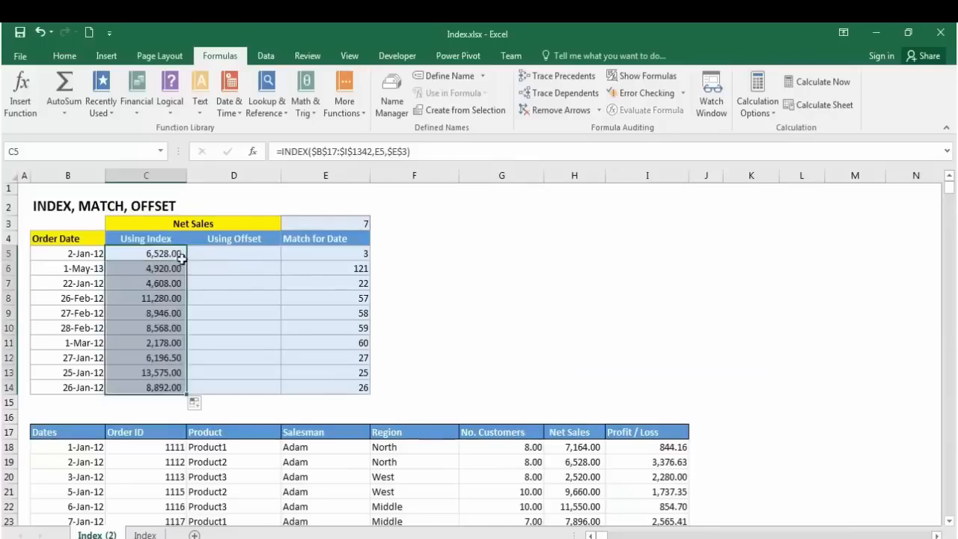
{"action": "left_click", "coordinate": [170, 254]}
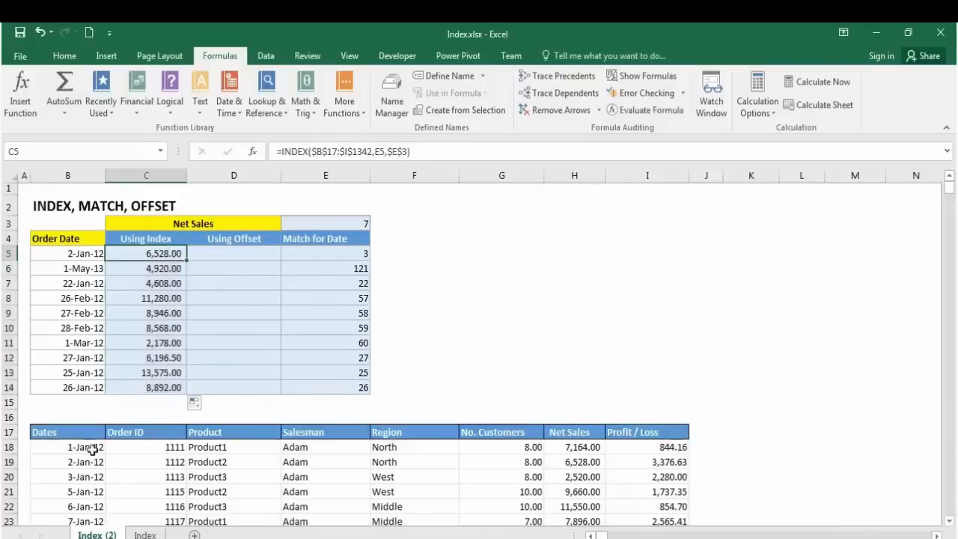
Step: Begin an OFFSET formula in cell D5 under Using Offset, with $B$17 as the absolute reference cell
{"action": "left_click", "coordinate": [260, 253]}
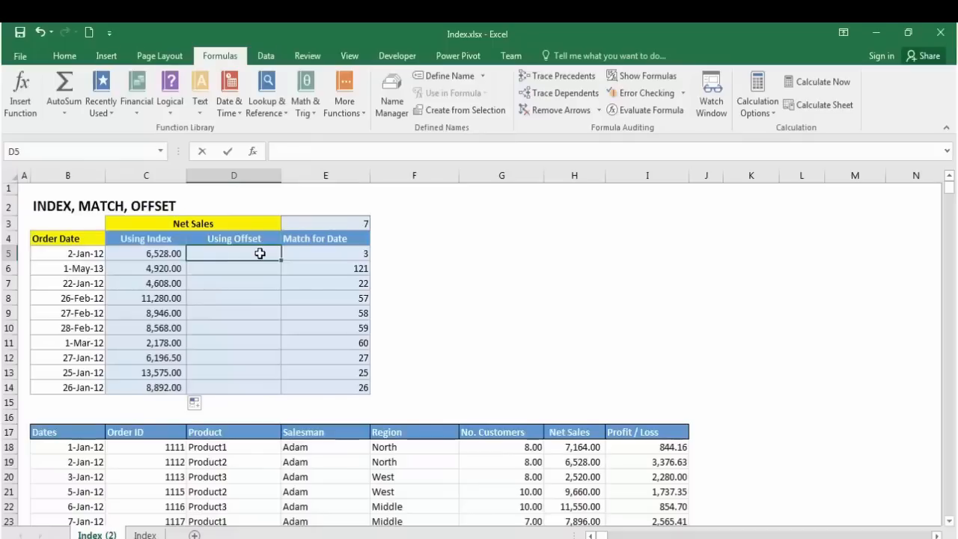
{"action": "type", "text": "=offs"}
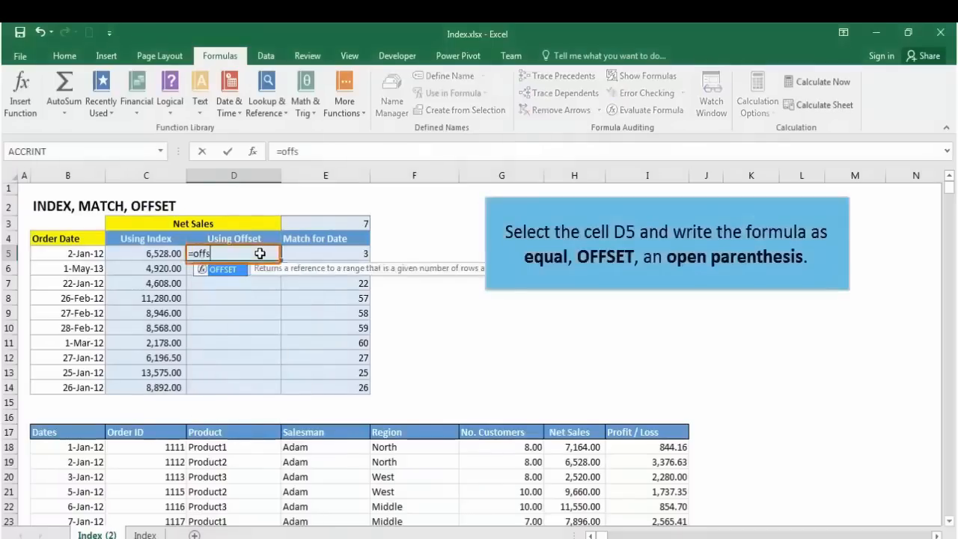
{"action": "type", "text": "et("}
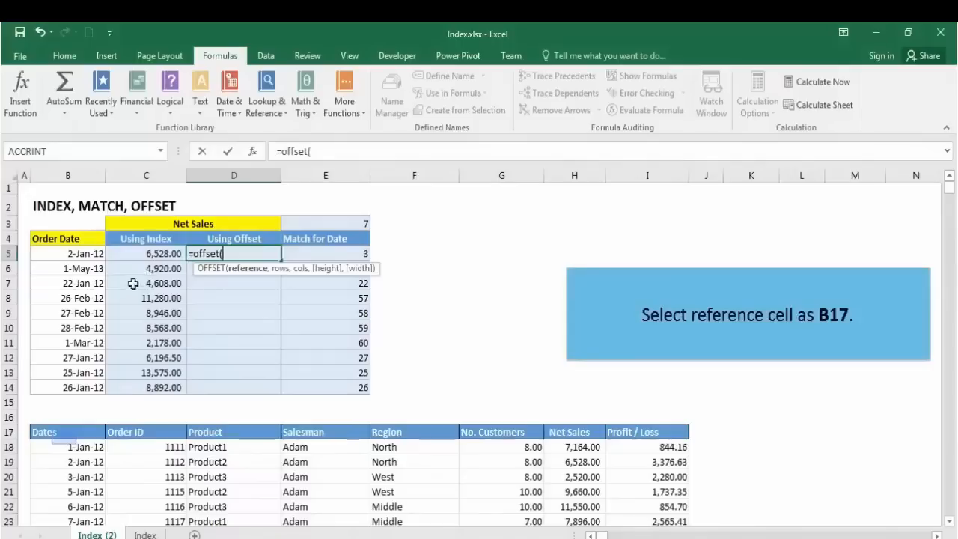
{"action": "left_click", "coordinate": [64, 436]}
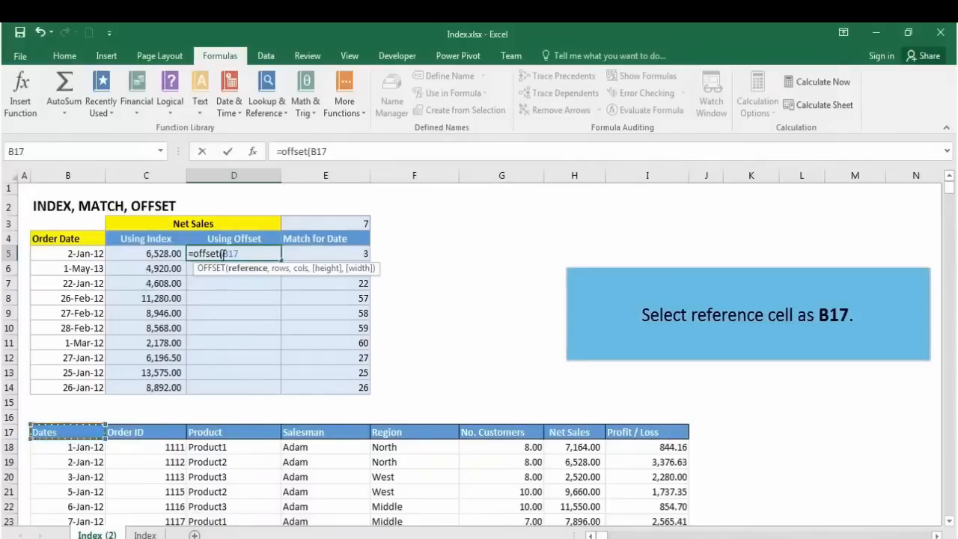
{"action": "key", "text": "F4"}
{"action": "type", "text": ","}
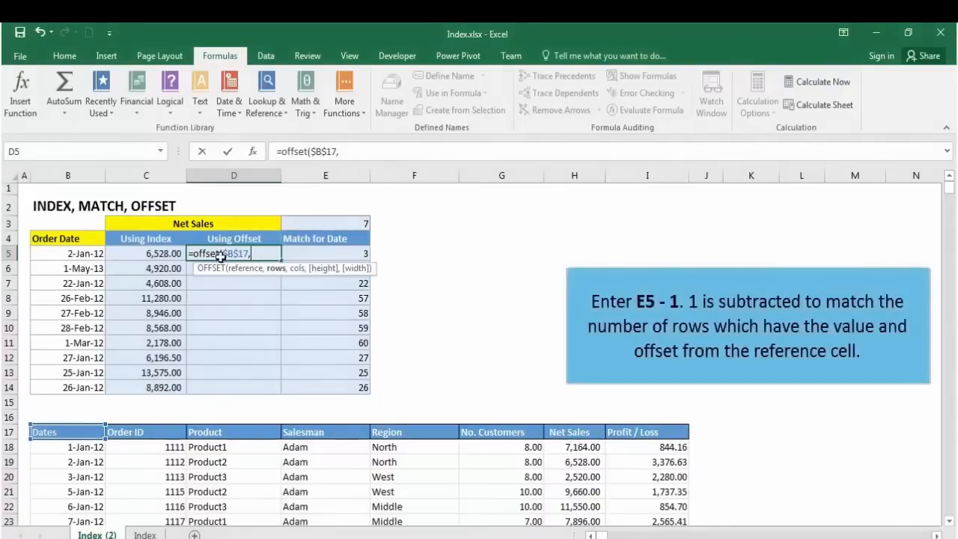
Step: Enter E5-1 as the rows argument of the D5 OFFSET formula
{"action": "left_click", "coordinate": [363, 252]}
{"action": "type", "text": "-1"}
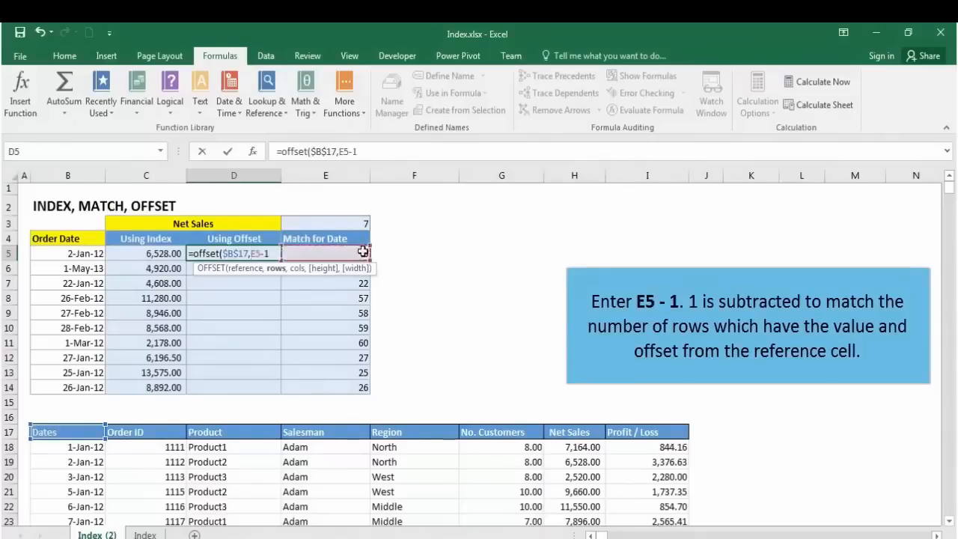
{"action": "type", "text": ","}
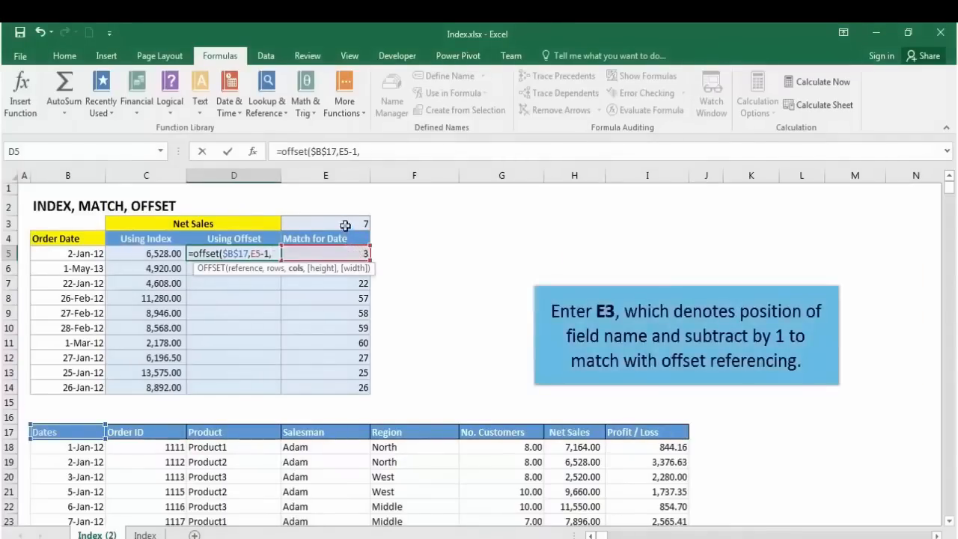
Step: Complete the D5 OFFSET formula with $E$3-1 as the columns argument, using an absolute reference to E3
{"action": "left_click", "coordinate": [346, 226]}
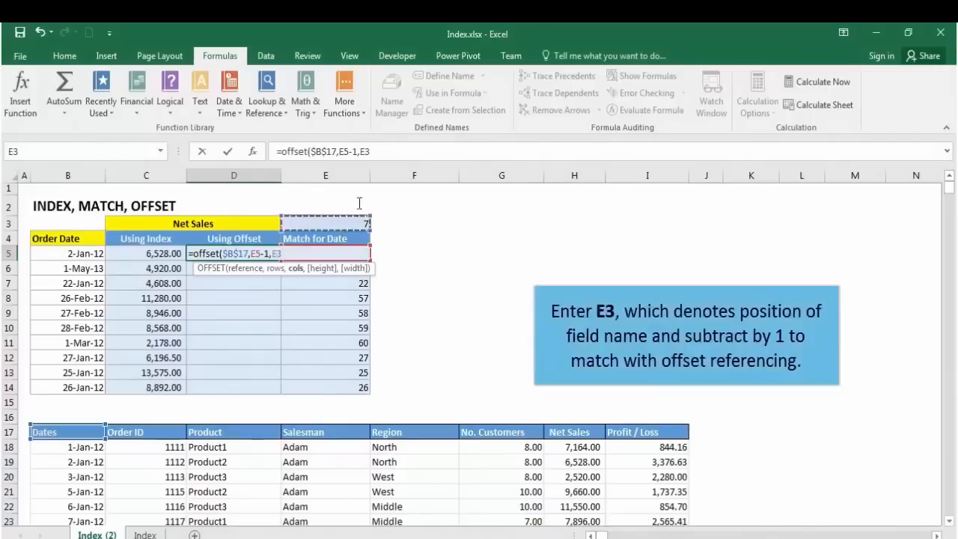
{"action": "left_click", "coordinate": [362, 151]}
{"action": "type", "text": "$"}
{"action": "key", "text": "Right"}
{"action": "type", "text": "$"}
{"action": "key", "text": "End"}
{"action": "type", "text": "-1)"}
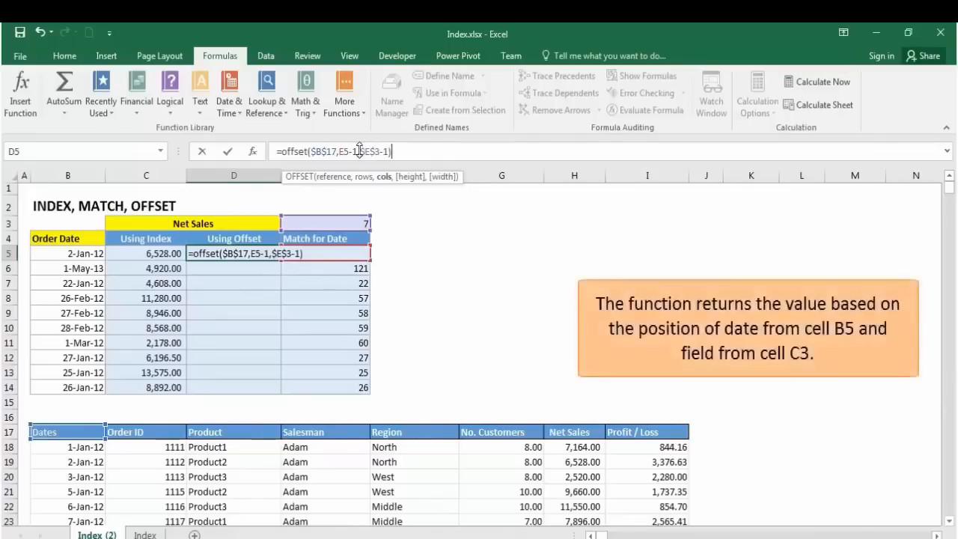
{"action": "key", "text": "Return"}
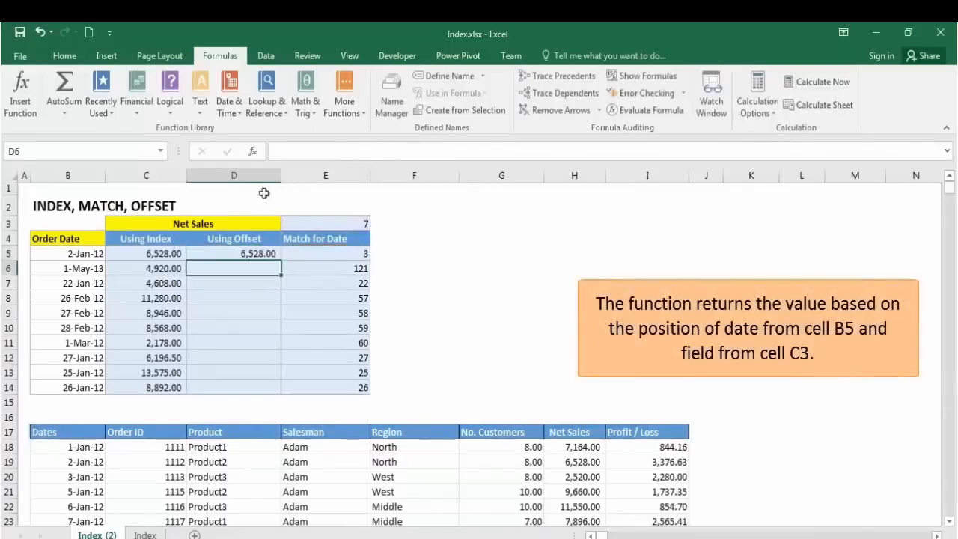
Step: Copy the OFFSET formula from D5 down to D14
{"action": "left_click", "coordinate": [245, 253]}
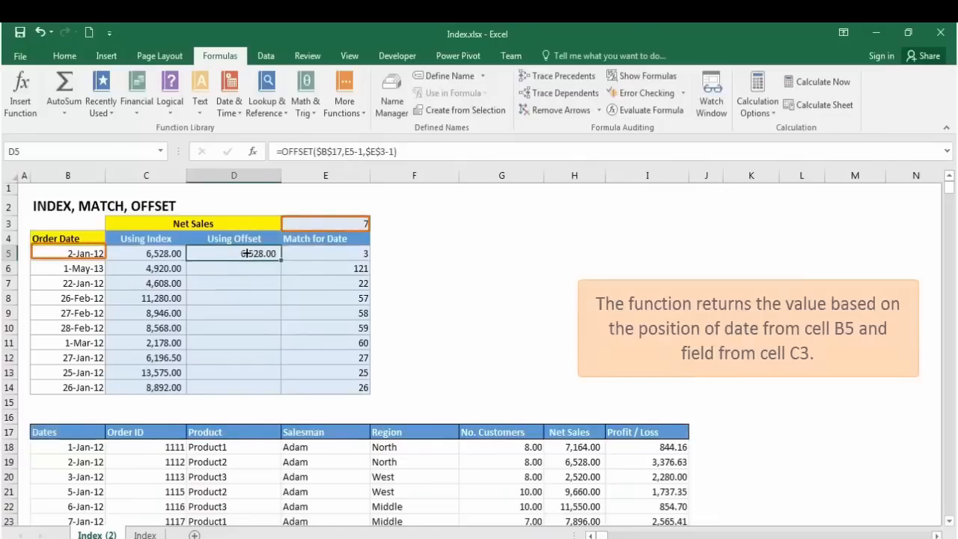
{"action": "double_click", "coordinate": [280, 258]}
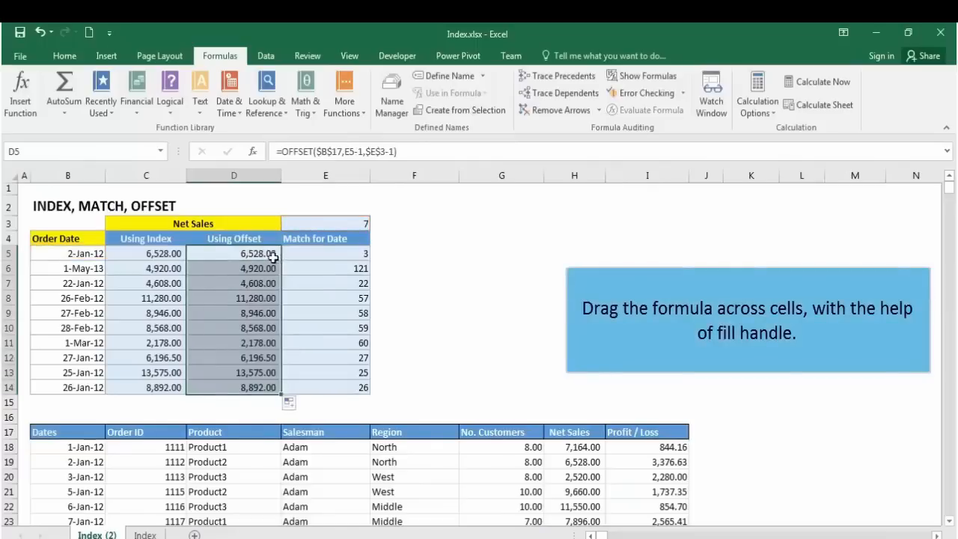
{"action": "left_click", "coordinate": [271, 255]}
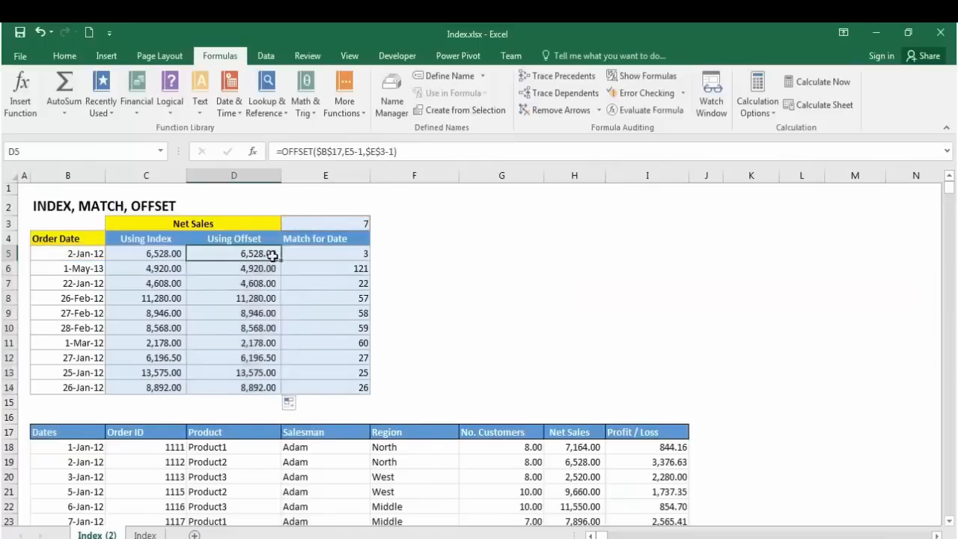
Step: Change the field name in the merged heading cell C3 to Profit / Loss
{"action": "left_click", "coordinate": [265, 223]}
{"action": "type", "text": "P"}
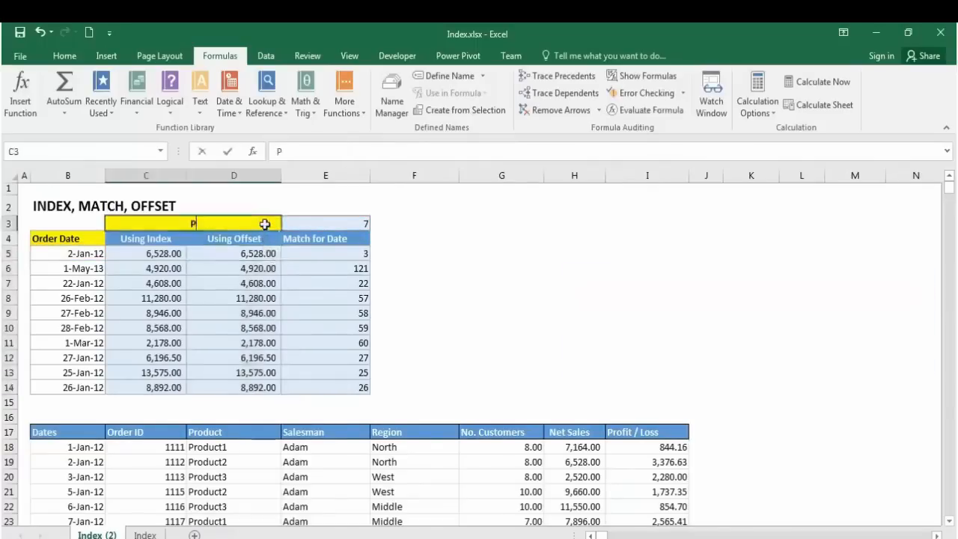
{"action": "type", "text": "rofit / Loss"}
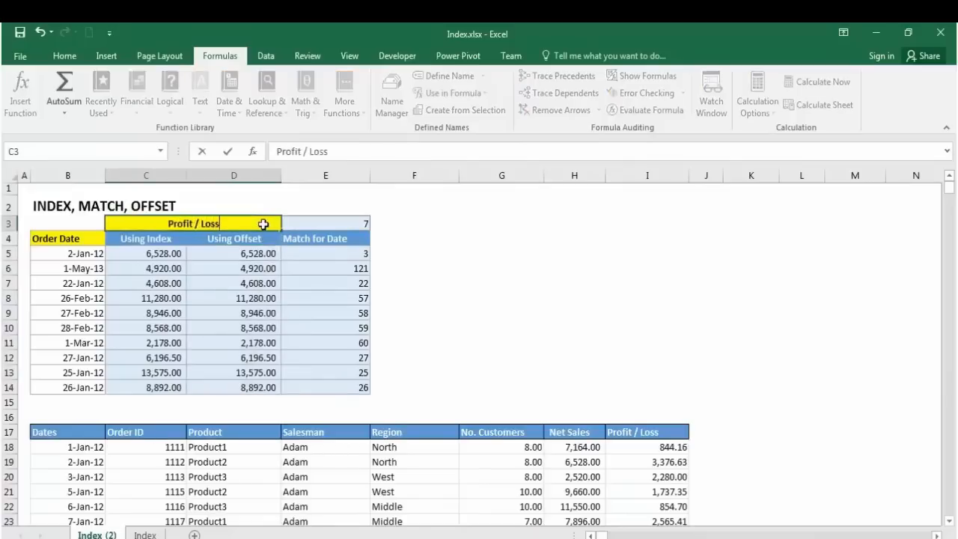
{"action": "key", "text": "Return"}
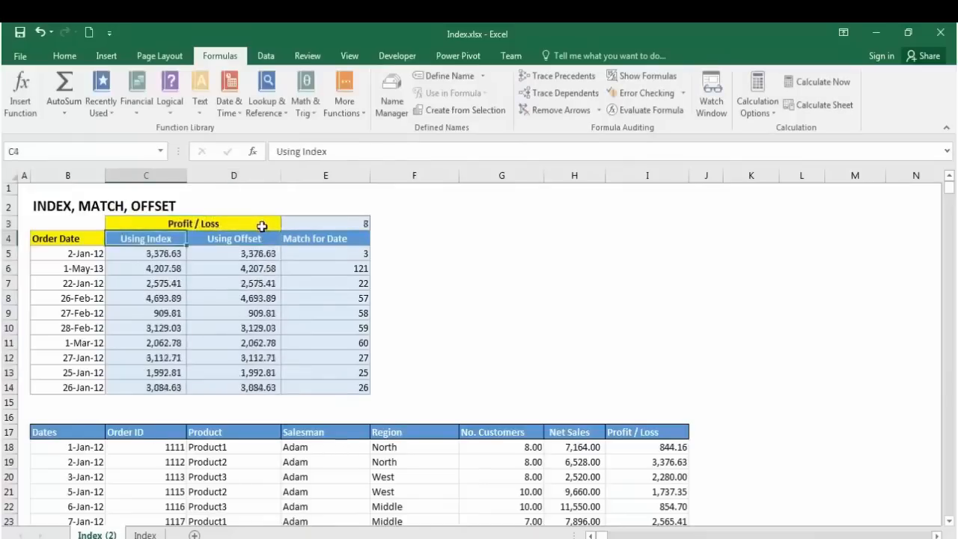
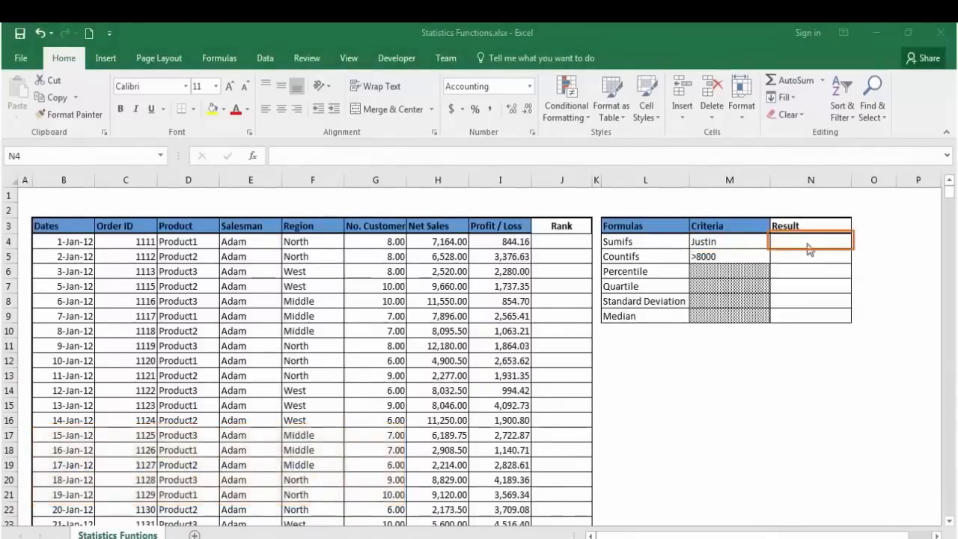
Step: Begin a SUMIFS formula in N4 with the Net Sales range H3:H1328 as the sum range
{"action": "type", "text": "=sumifs("}
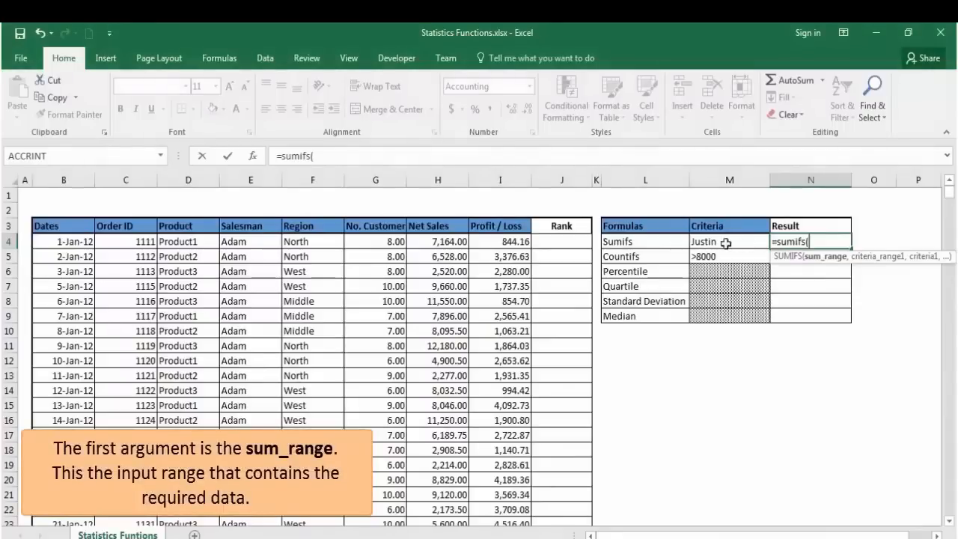
{"action": "left_click", "coordinate": [454, 230]}
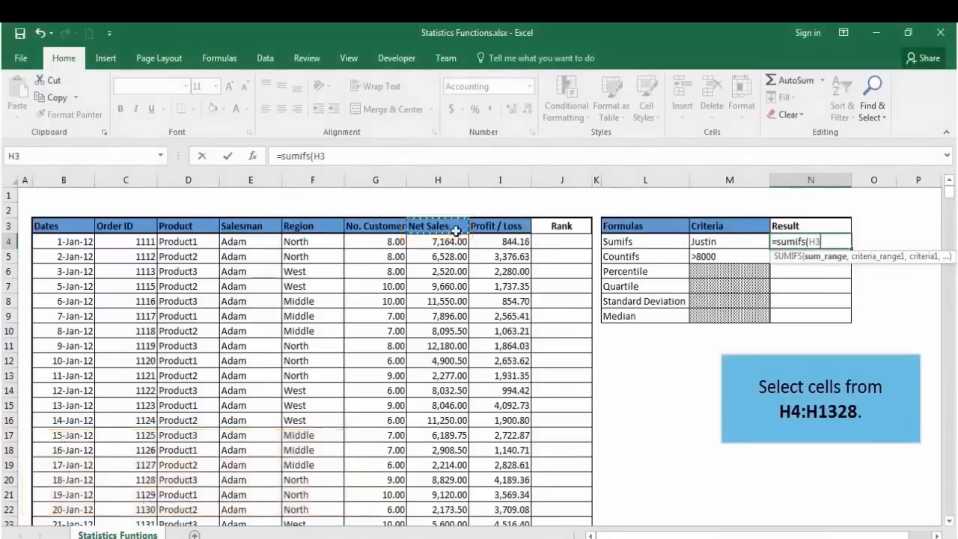
{"action": "key", "text": "ctrl+shift+Down"}
{"action": "type", "text": ","}
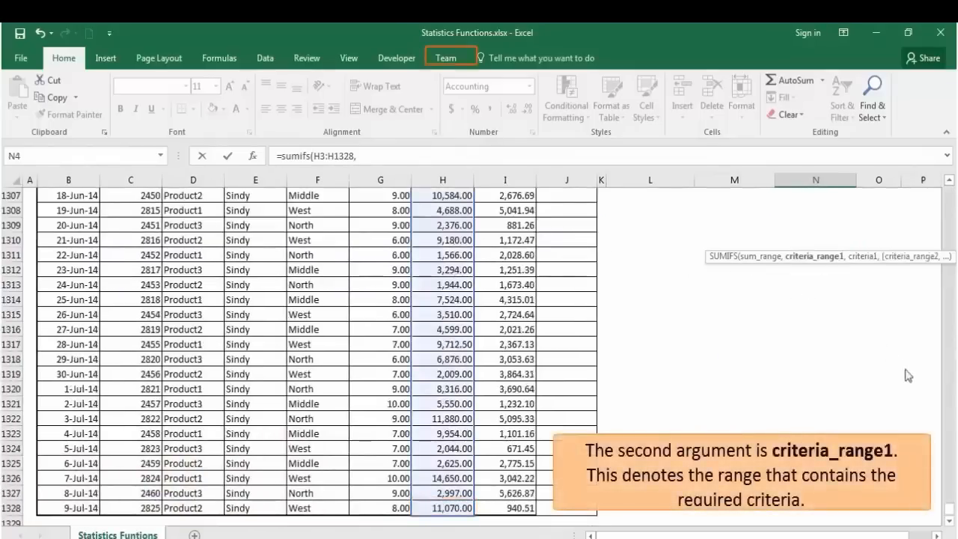
Step: Complete the N4 SUMIFS formula with the Salesman range E3:E1328 as criteria range and cell M4 as criterion
{"action": "left_click_drag", "start_coordinate": [952, 509], "coordinate": [949, 194]}
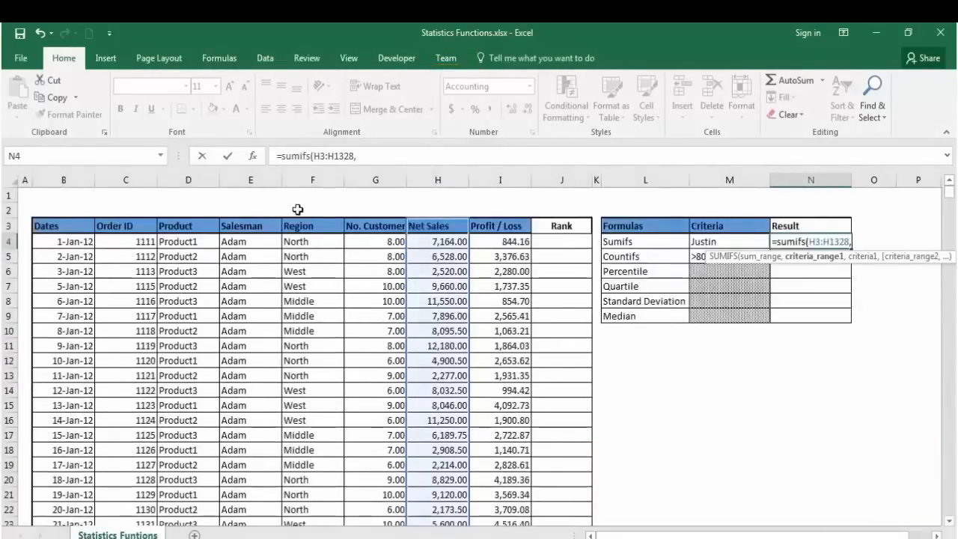
{"action": "left_click", "coordinate": [253, 227]}
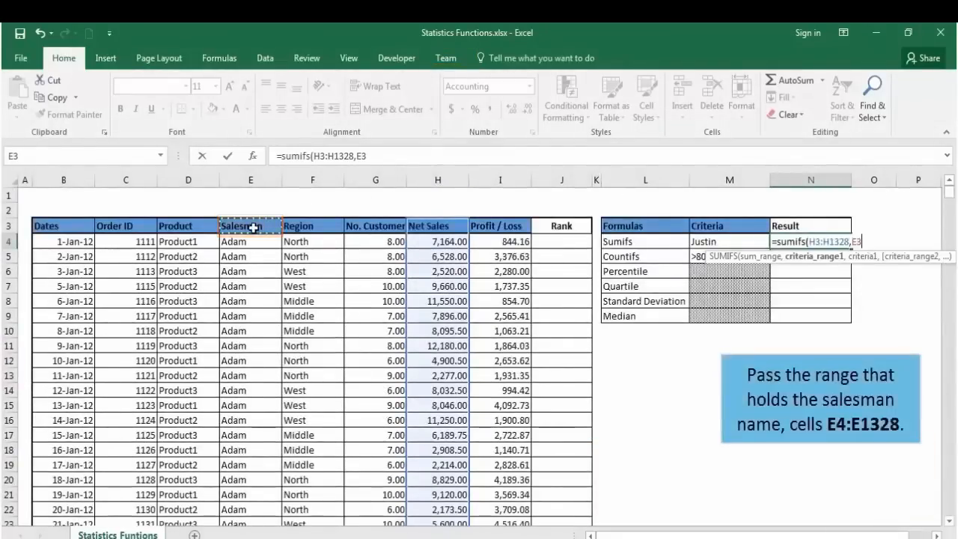
{"action": "key", "text": "ctrl+shift+Down"}
{"action": "type", "text": ","}
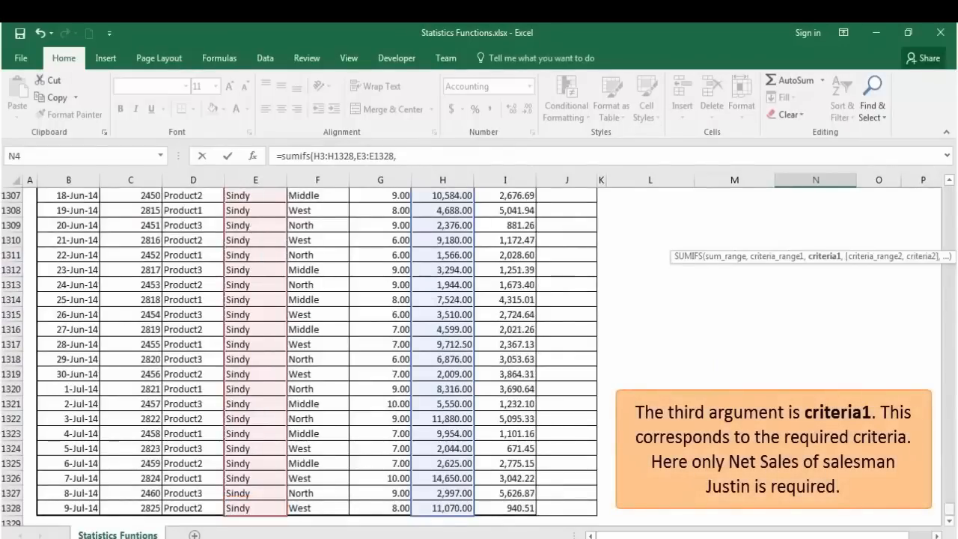
{"action": "left_click_drag", "start_coordinate": [949, 506], "coordinate": [949, 202]}
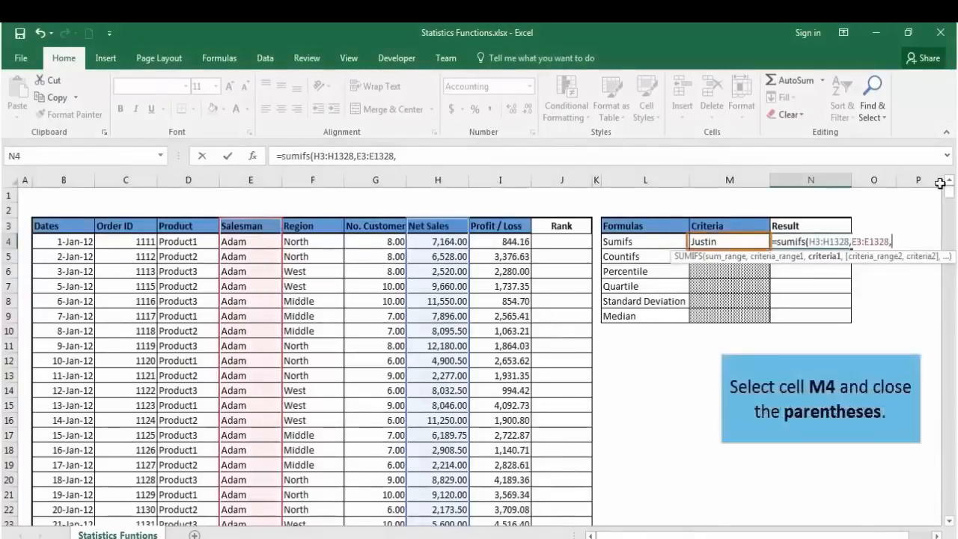
{"action": "left_click", "coordinate": [739, 245]}
{"action": "type", "text": ")"}
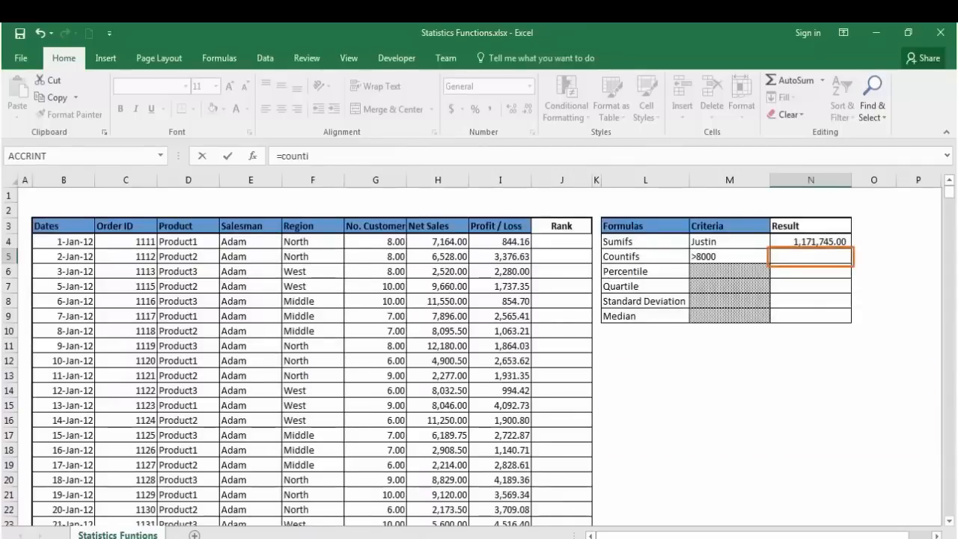
Step: Enter a COUNTIFS formula in N5 that counts Net Sales entries in H3:H1328 matching the criterion ">8000"
{"action": "type", "text": "f"}
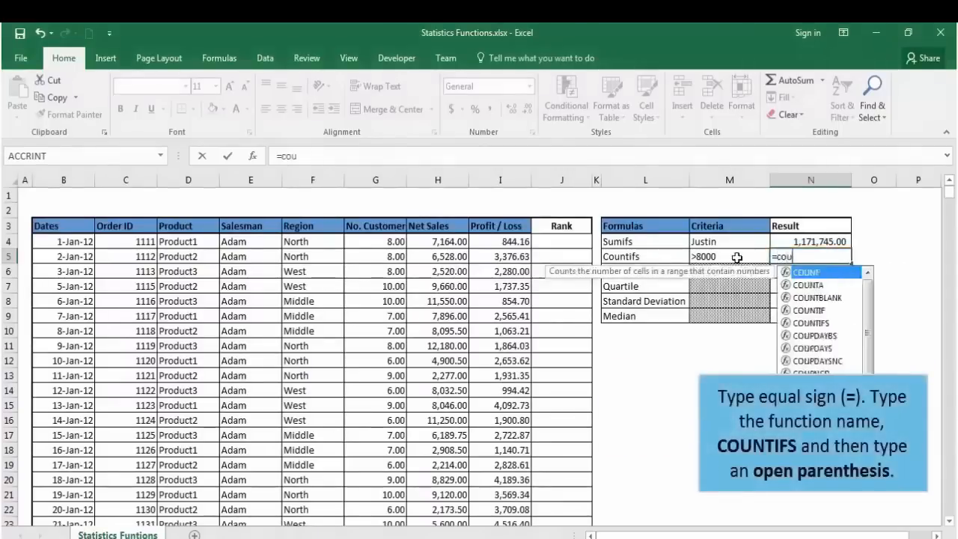
{"action": "type", "text": "s("}
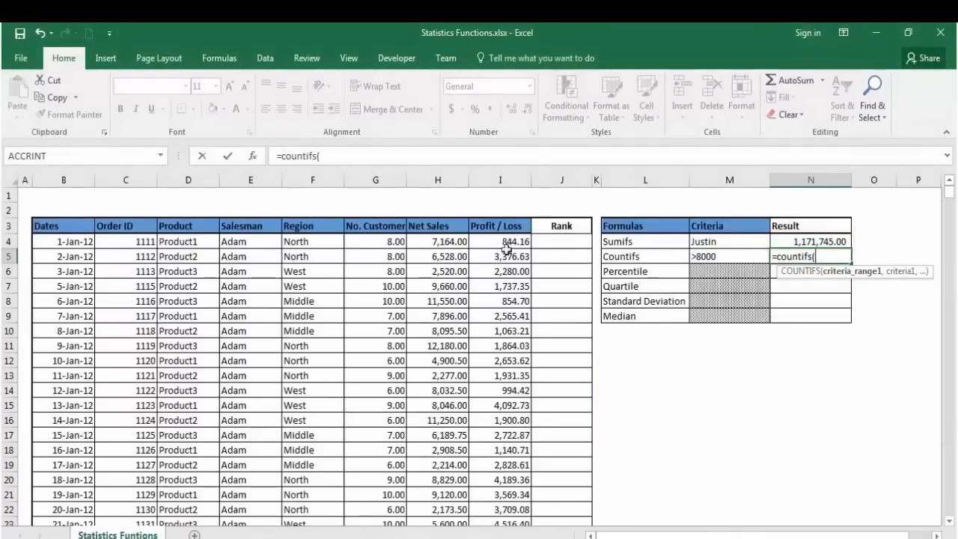
{"action": "left_click", "coordinate": [438, 227]}
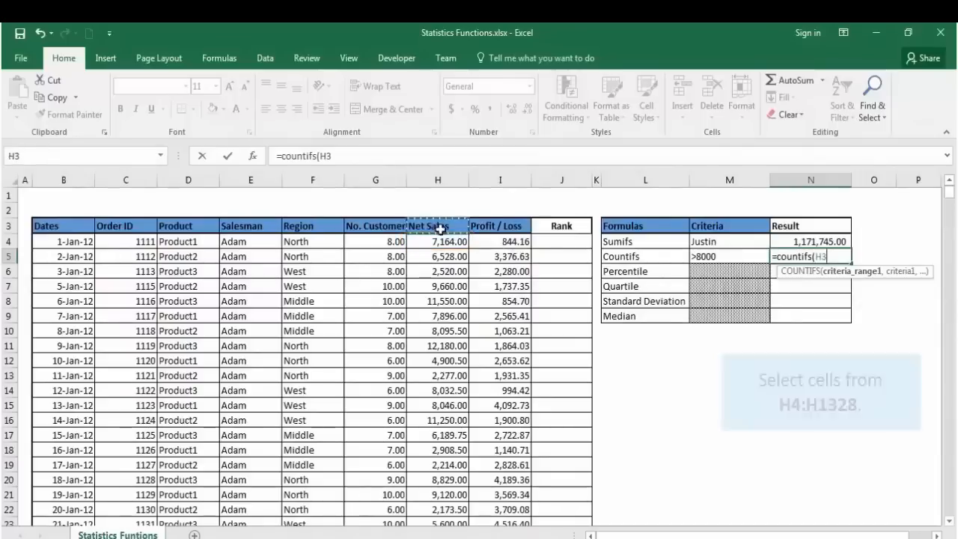
{"action": "key", "text": "ctrl+shift+Down"}
{"action": "type", "text": ","}
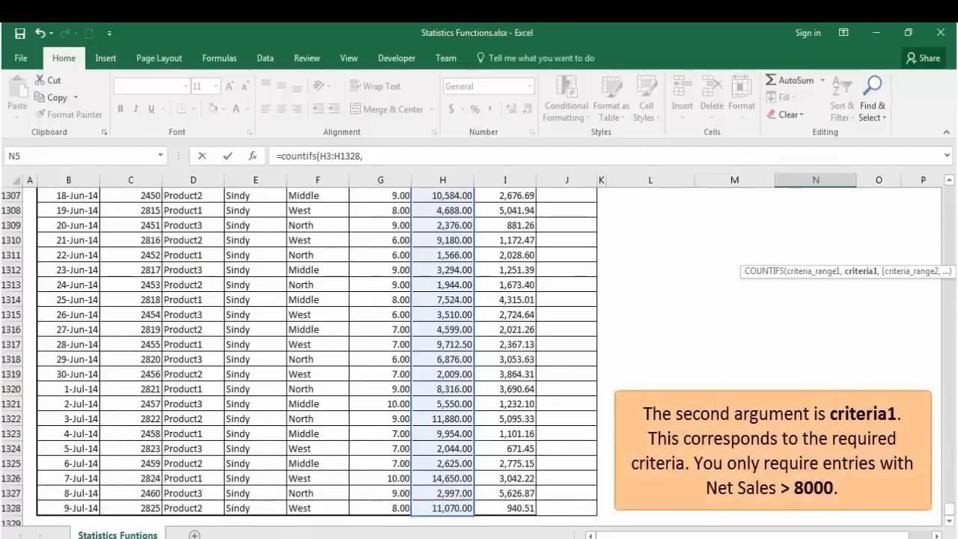
{"action": "type", "text": "\""}
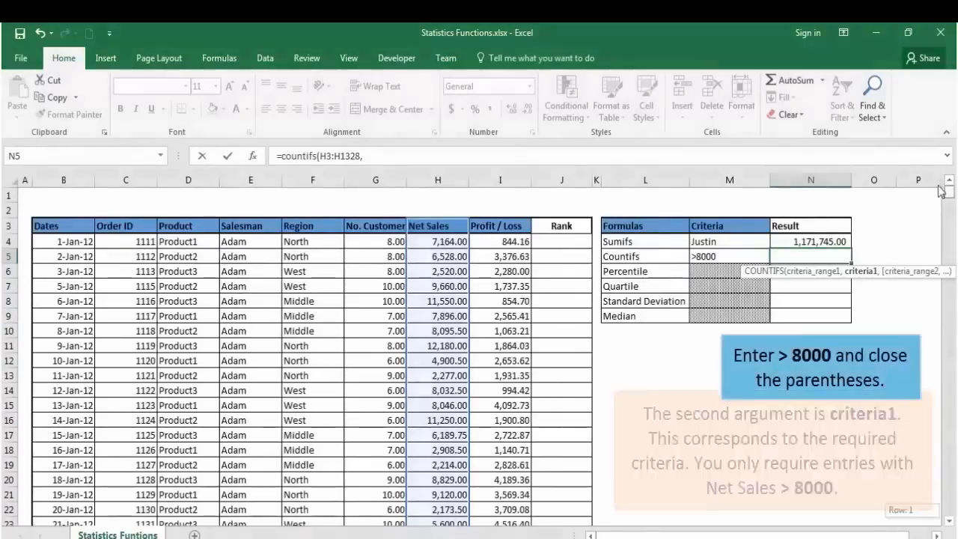
{"action": "type", "text": ">8000\")"}
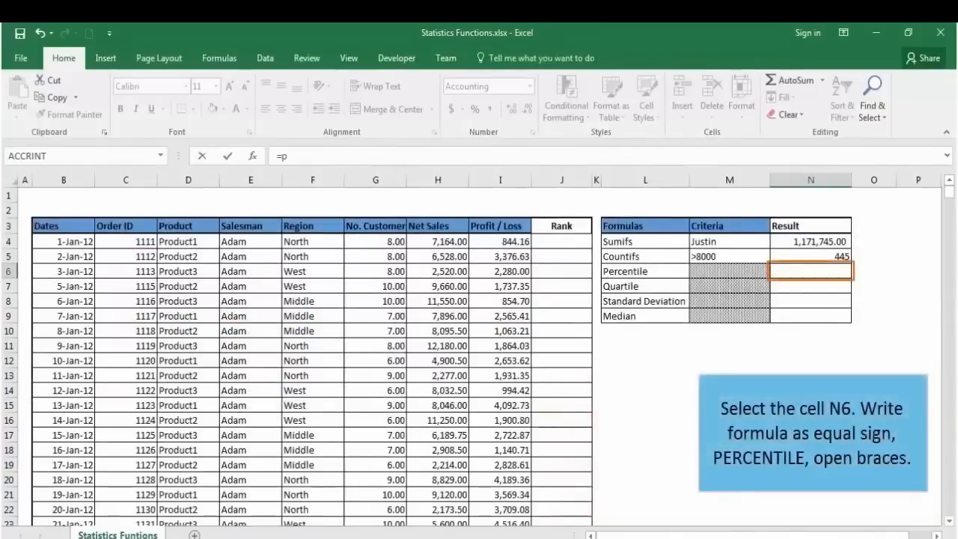
Step: Enter a PERCENTILE formula in N6 for the Net Sales range H3:H1328 with k set to 0.4
{"action": "type", "text": "ercentile("}
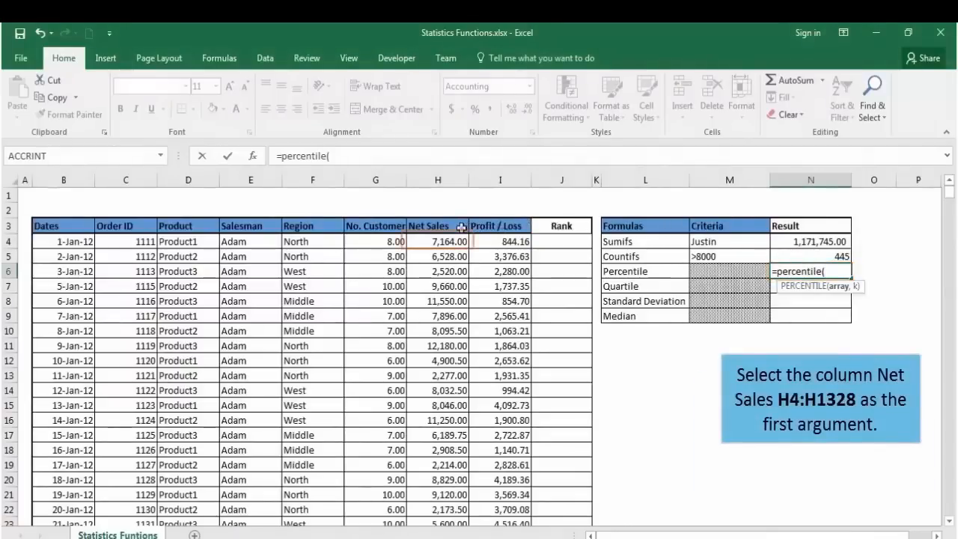
{"action": "left_click", "coordinate": [462, 226]}
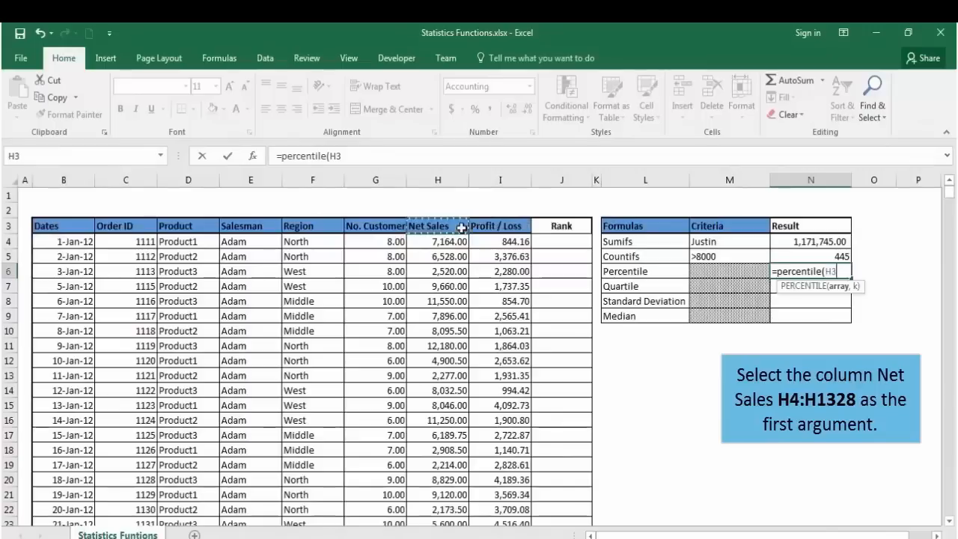
{"action": "key", "text": "ctrl+shift+Down"}
{"action": "type", "text": ","}
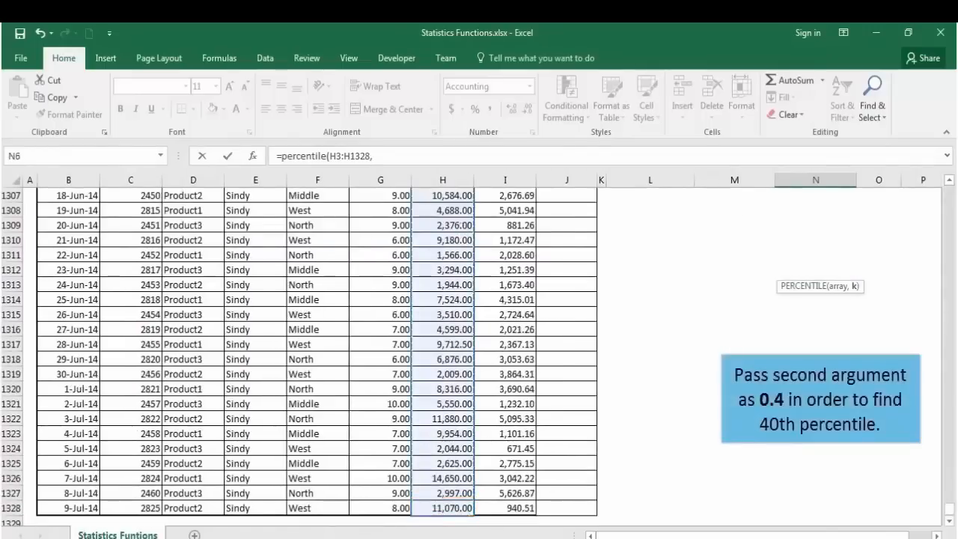
{"action": "type", "text": "0."}
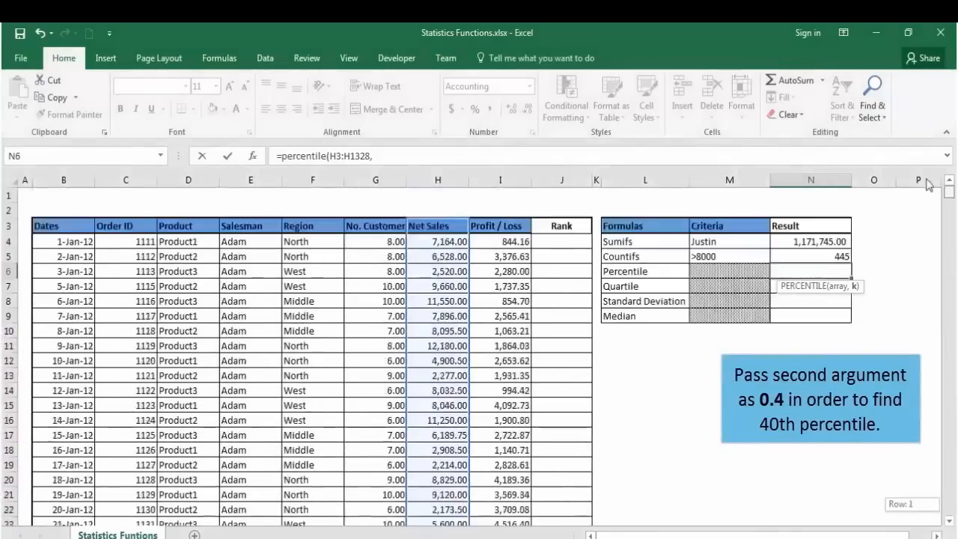
{"action": "type", "text": "4)"}
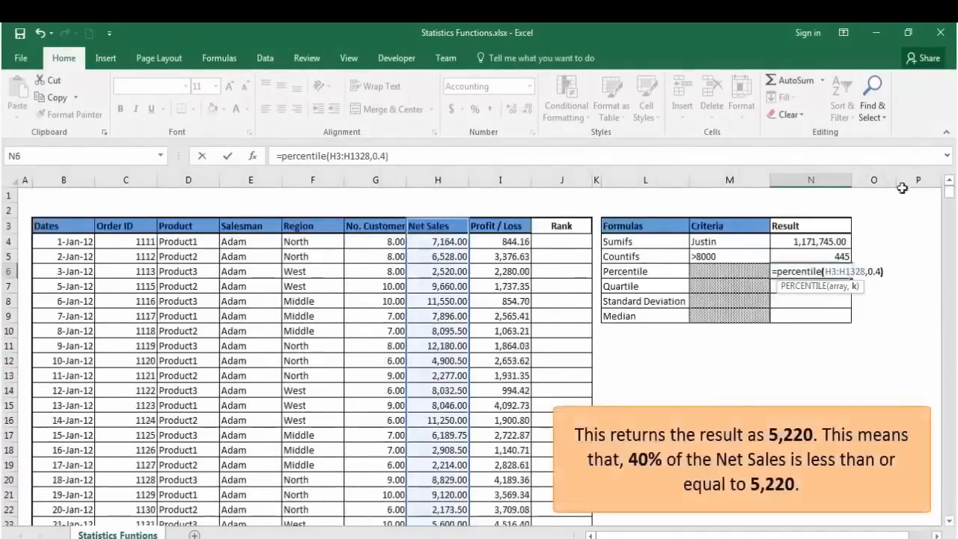
{"action": "key", "text": "Return"}
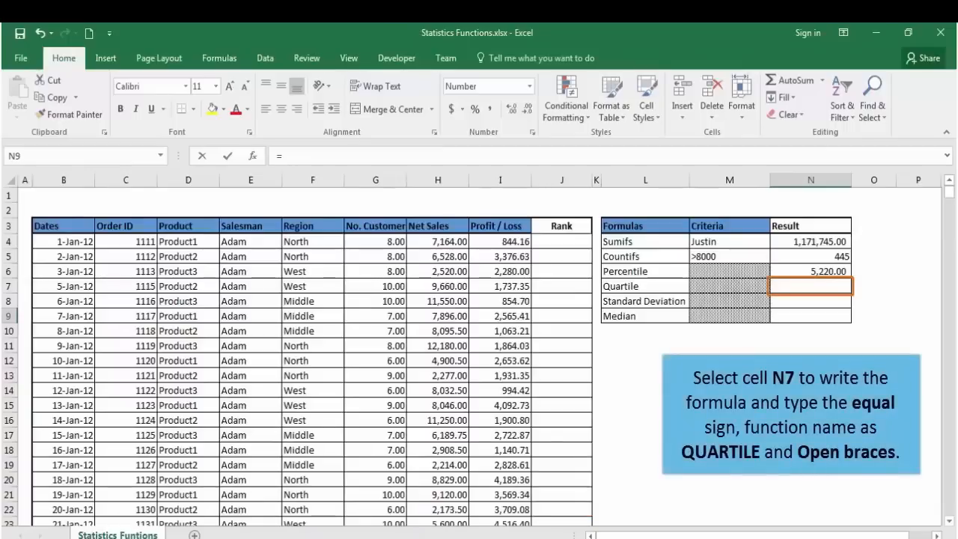
Step: Enter a QUARTILE formula in N7 for the Net Sales range H3:H1328 with 1 as the quart argument
{"action": "type", "text": "=quartile("}
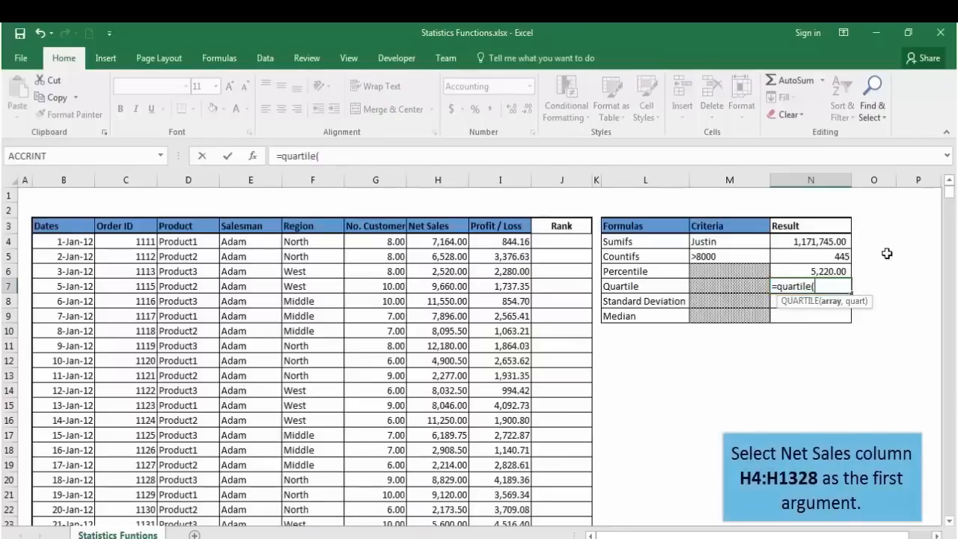
{"action": "left_click", "coordinate": [455, 228]}
{"action": "key", "text": "ctrl+shift+Down"}
{"action": "type", "text": ","}
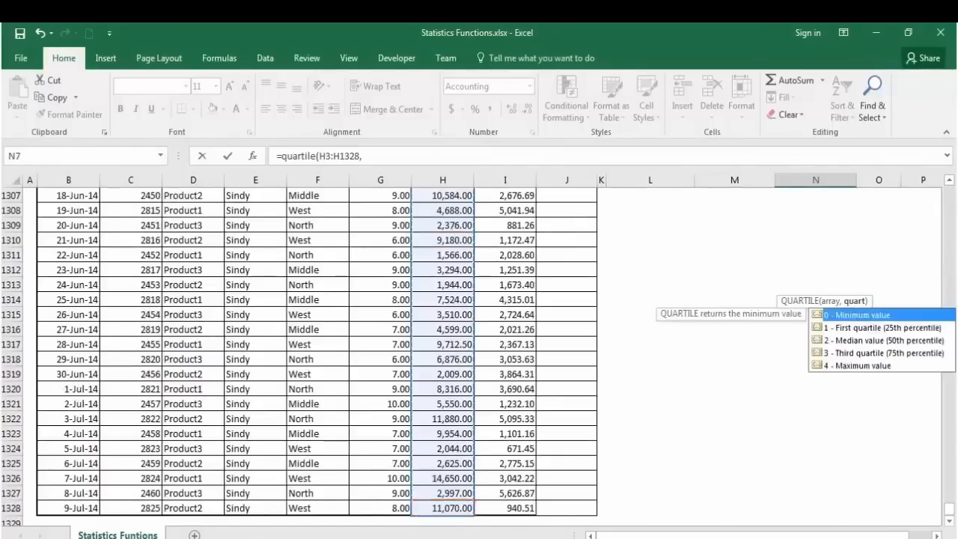
{"action": "type", "text": "1)"}
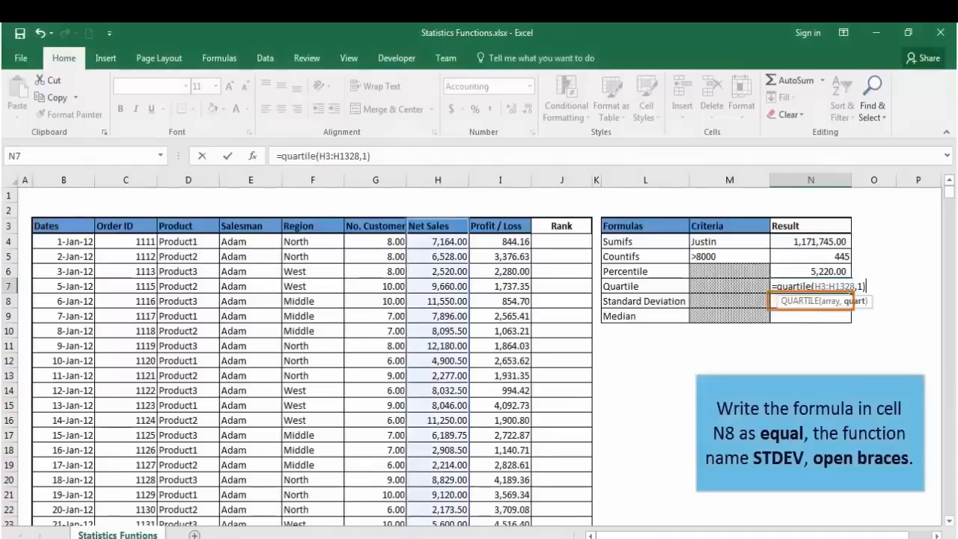
{"action": "key", "text": "Return"}
Step: Enter a STDEV formula in N8 for the No. of Customers range G4:G1328
{"action": "type", "text": "=stdev("}
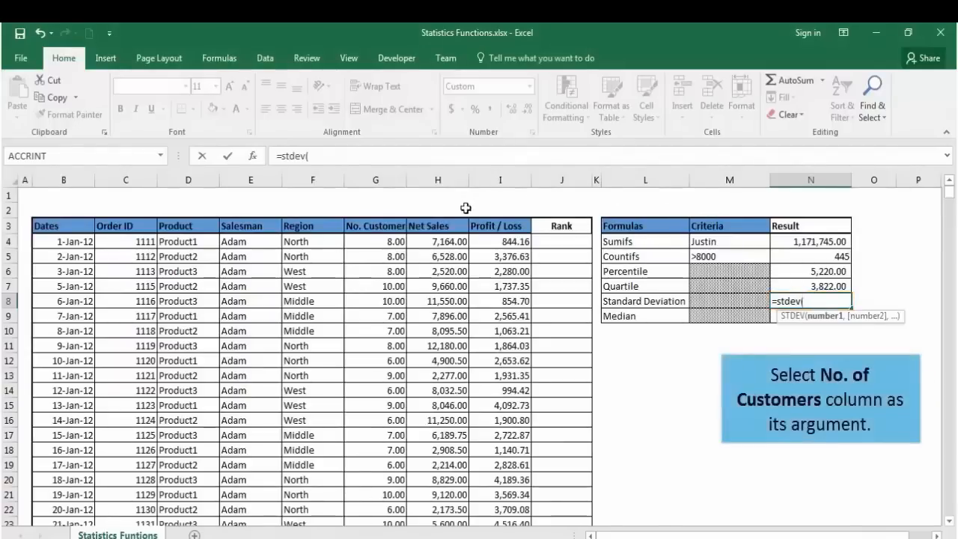
{"action": "left_click", "coordinate": [374, 241]}
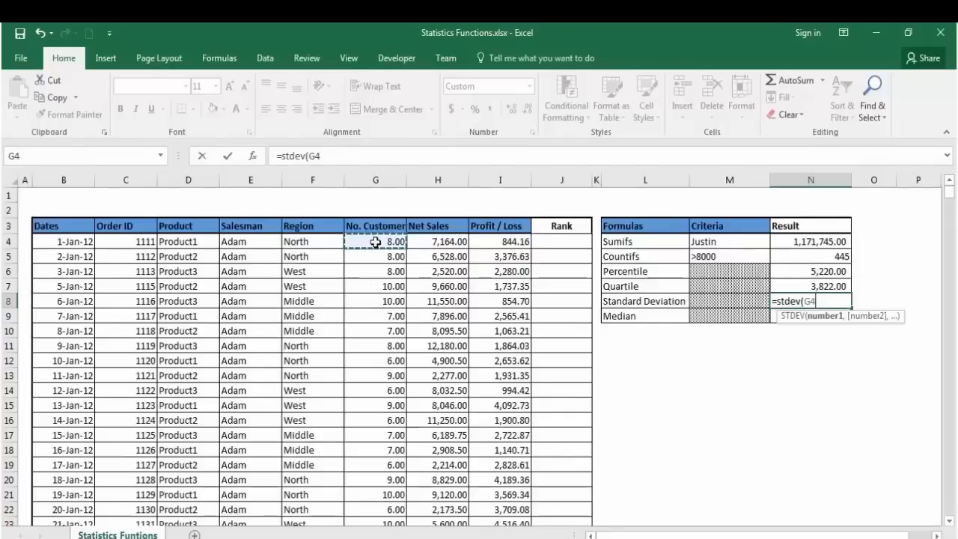
{"action": "key", "text": "ctrl+shift+Down"}
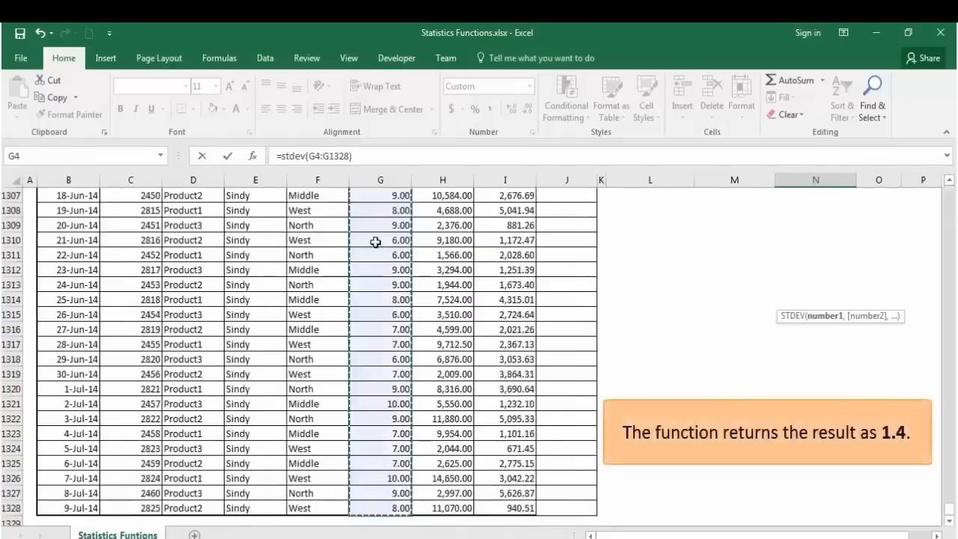
{"action": "key", "text": "Return"}
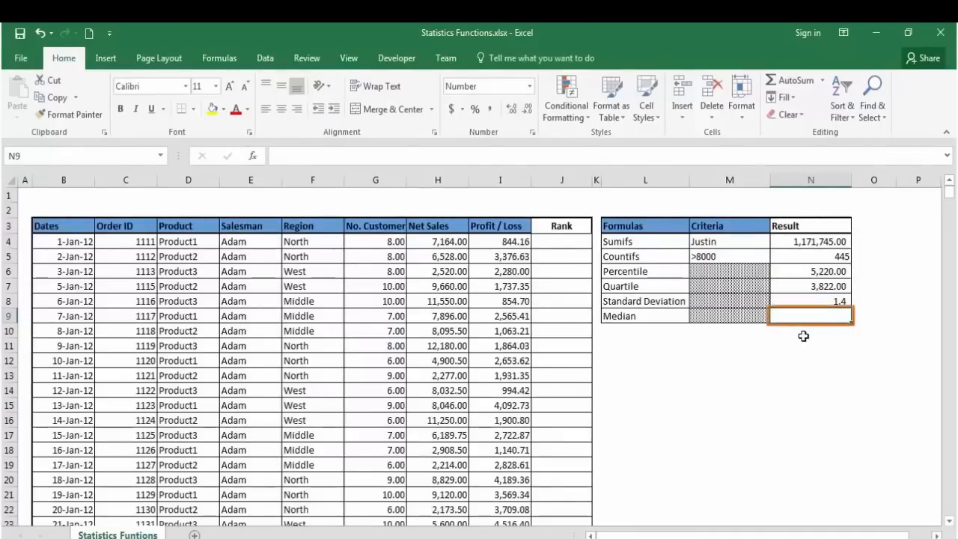
Step: Enter a MEDIAN formula in N9 for the Net Sales range H4:H1328
{"action": "type", "text": "=med"}
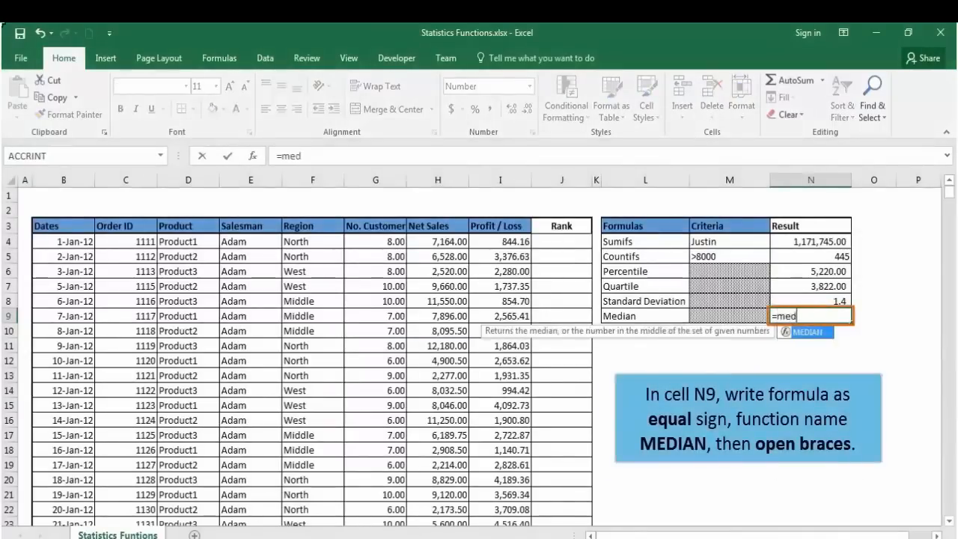
{"action": "type", "text": "ian("}
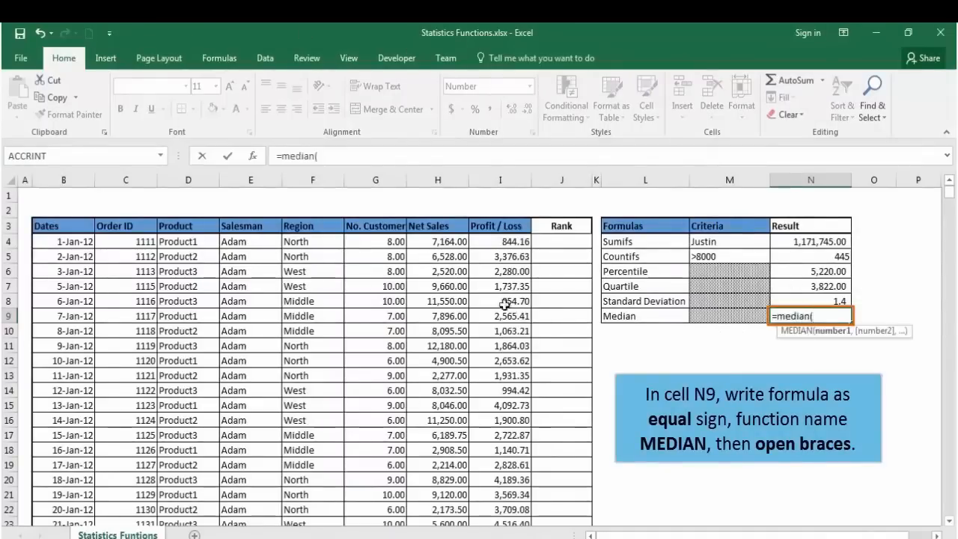
{"action": "left_click", "coordinate": [442, 242]}
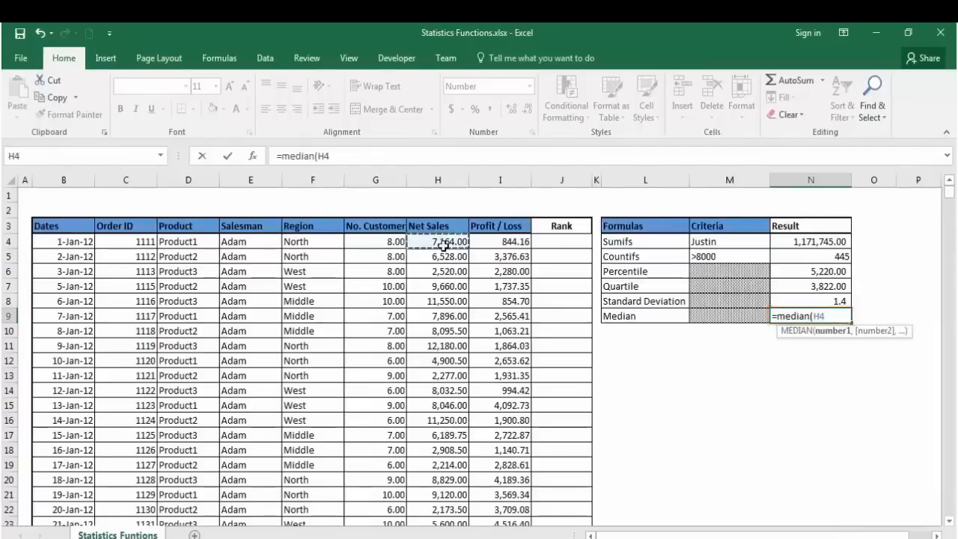
{"action": "key", "text": "ctrl+shift+Down"}
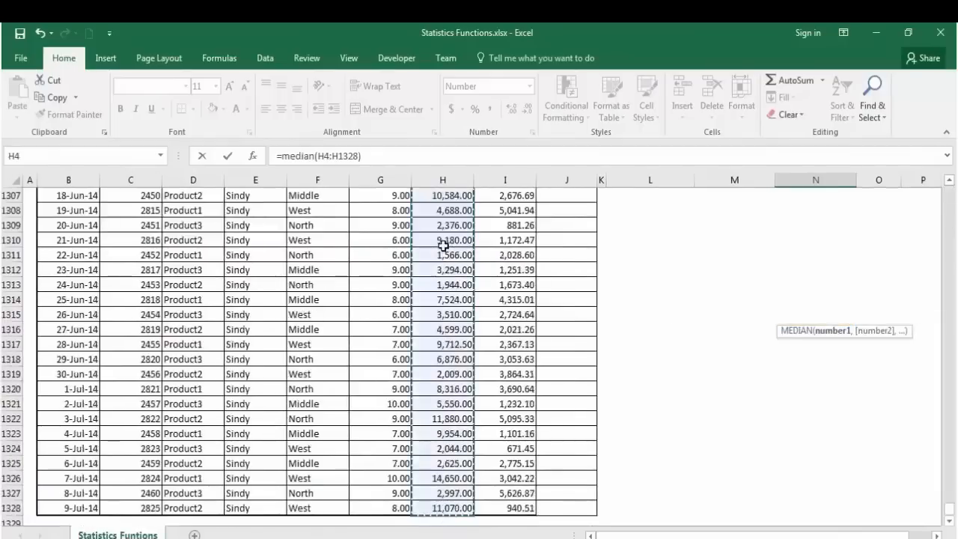
{"action": "key", "text": "ctrl+Return"}
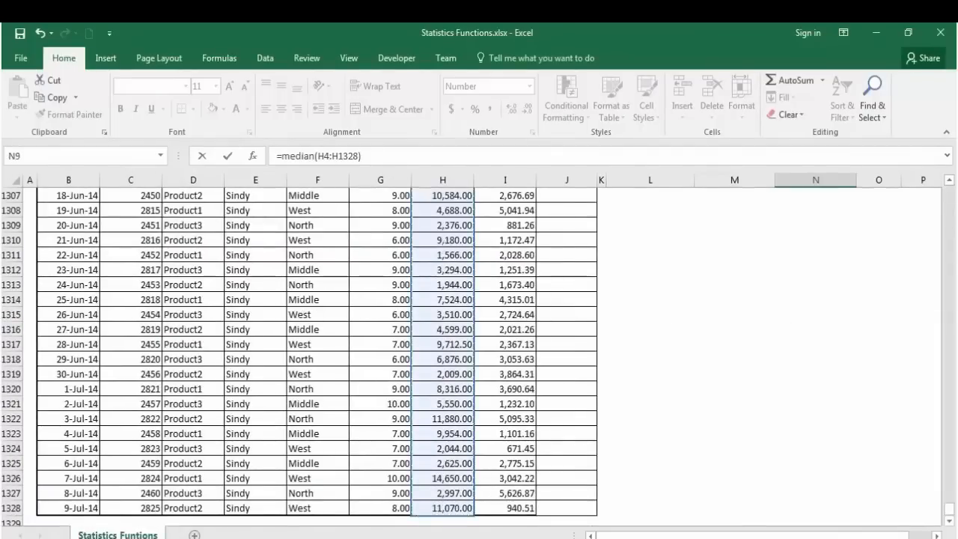
{"action": "left_click_drag", "start_coordinate": [949, 508], "coordinate": [932, 180]}
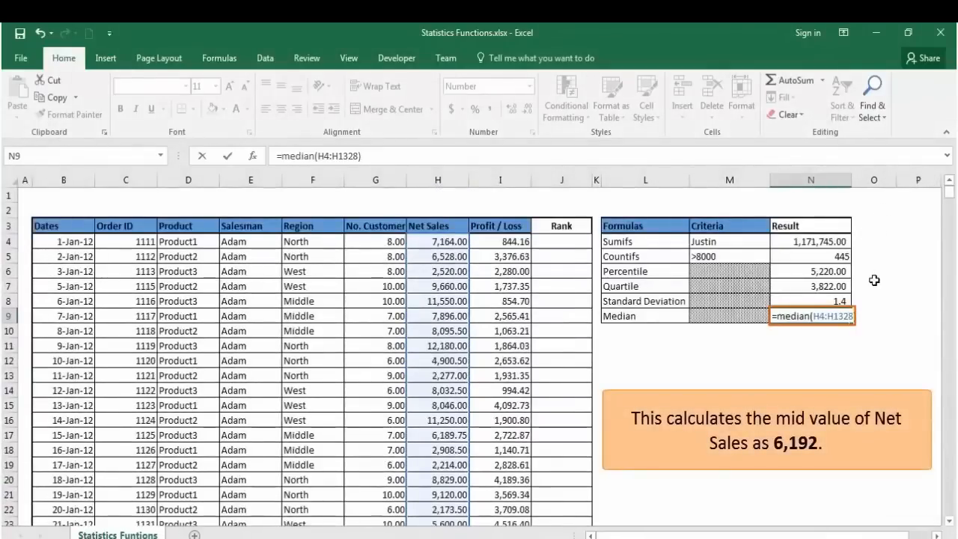
{"action": "key", "text": "Return"}
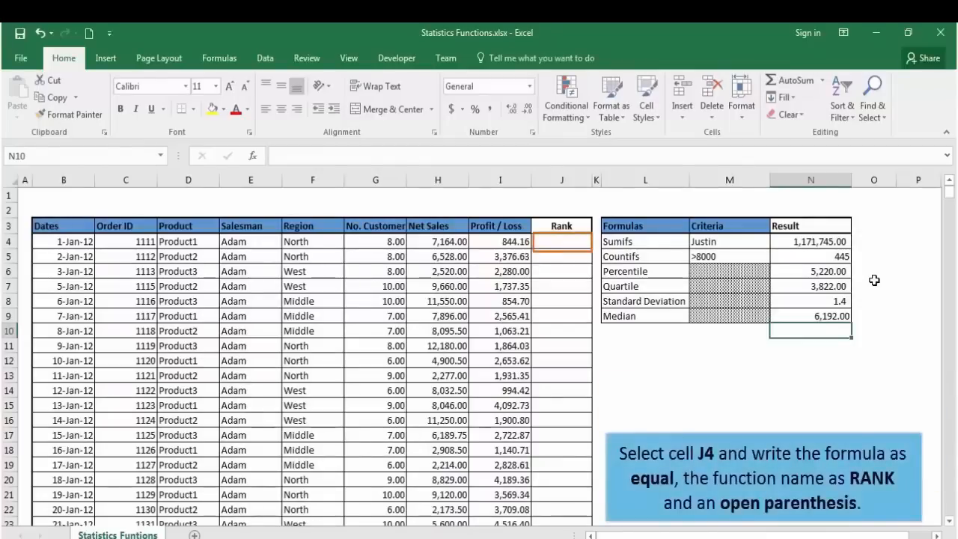
Step: Begin a RANK formula in J4 with H4 as the number and the Net Sales range H4:H1328 as the reference
{"action": "left_click", "coordinate": [571, 240]}
{"action": "type", "text": "=rank("}
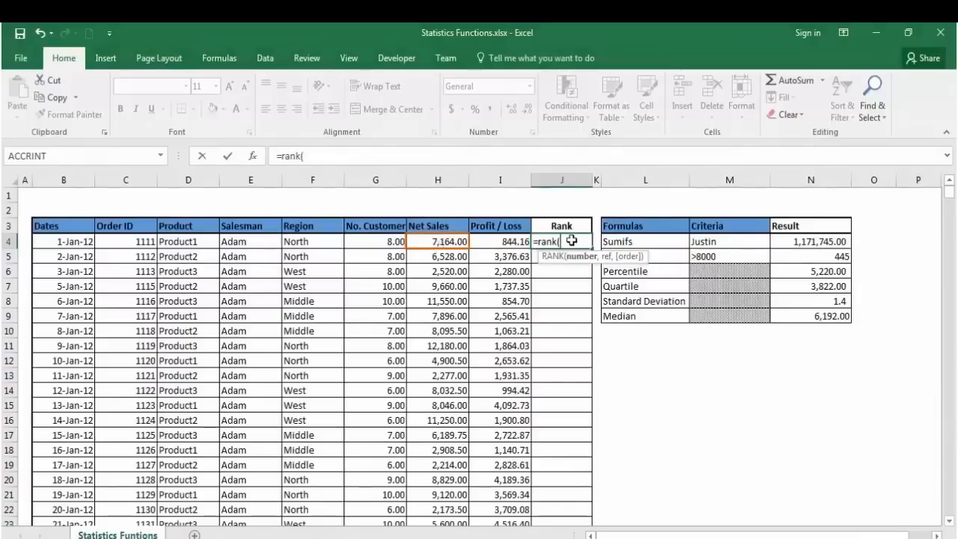
{"action": "left_click", "coordinate": [441, 243]}
{"action": "type", "text": ","}
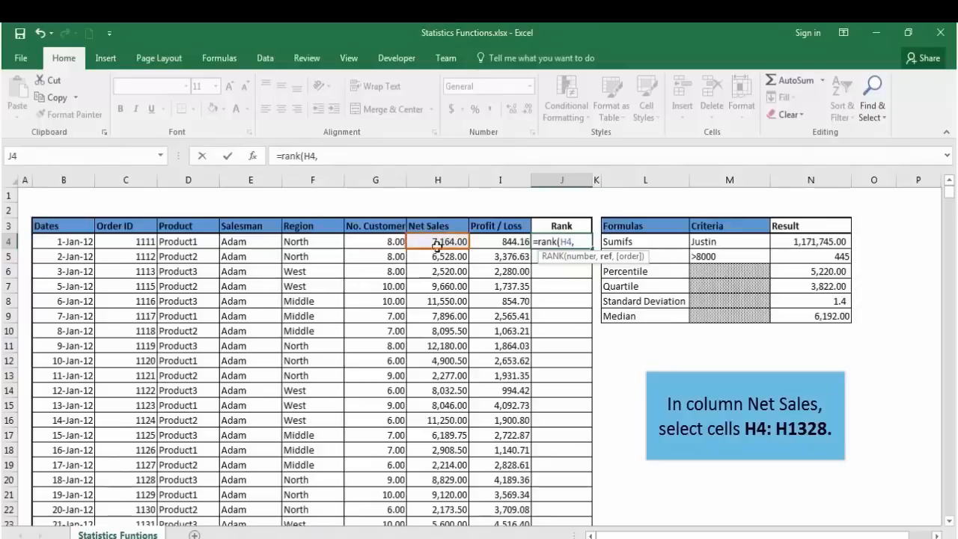
{"action": "left_click", "coordinate": [437, 244]}
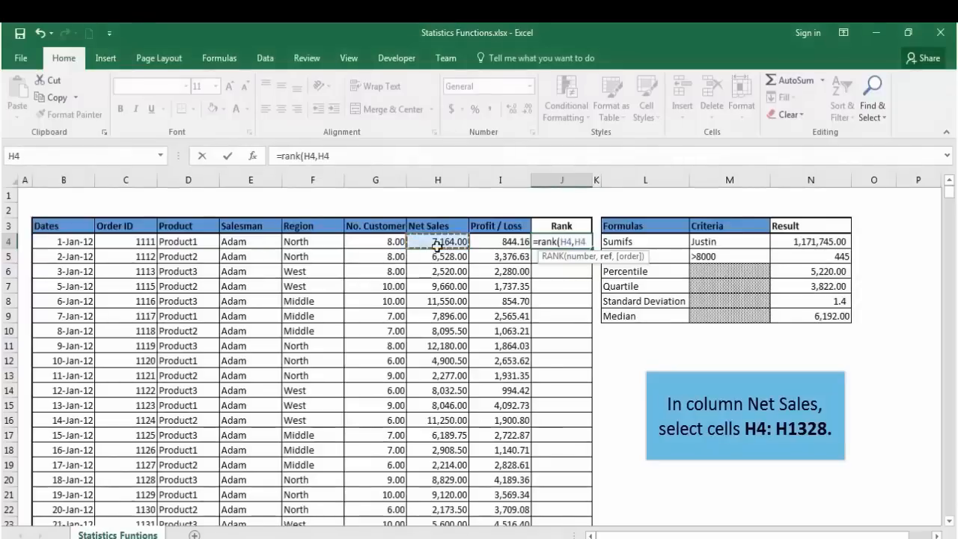
{"action": "key", "text": "ctrl+shift+Down"}
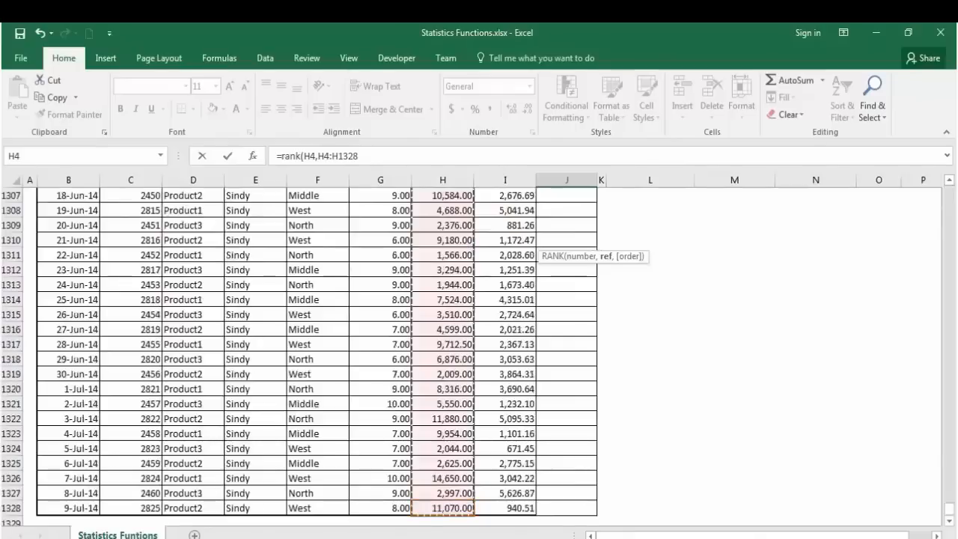
{"action": "left_click_drag", "start_coordinate": [949, 509], "coordinate": [927, 188]}
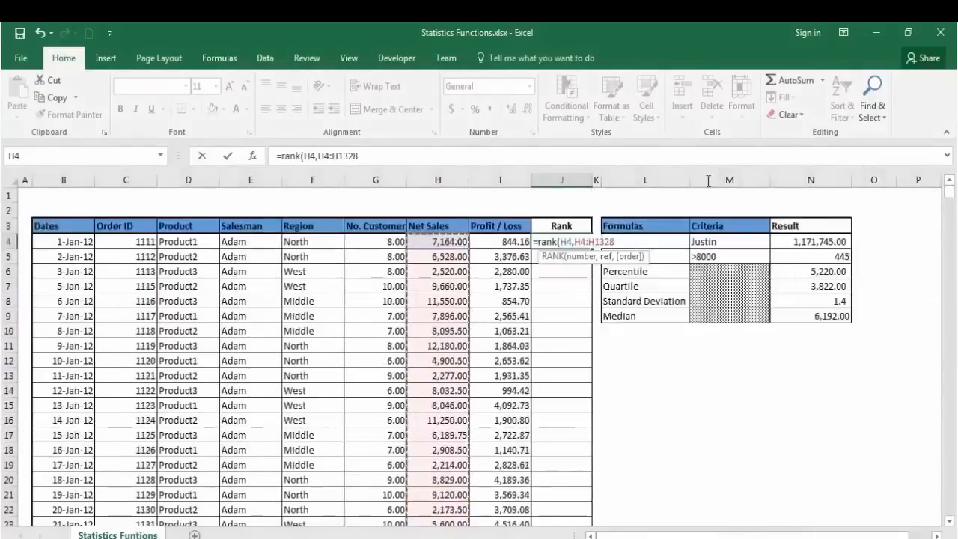
Step: Make the RANK reference absolute as $H$4:$H$1328, set the order argument to 0 and enter the formula
{"action": "left_click", "coordinate": [320, 155]}
{"action": "type", "text": "$"}
{"action": "left_click", "coordinate": [329, 155]}
{"action": "type", "text": "$"}
{"action": "left_click", "coordinate": [342, 156]}
{"action": "type", "text": "$"}
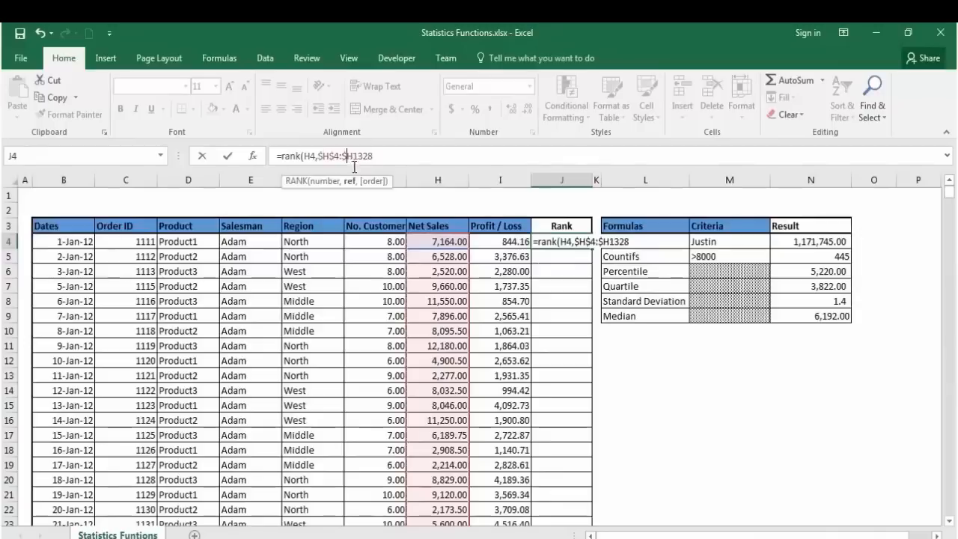
{"action": "left_click", "coordinate": [355, 155]}
{"action": "type", "text": "$"}
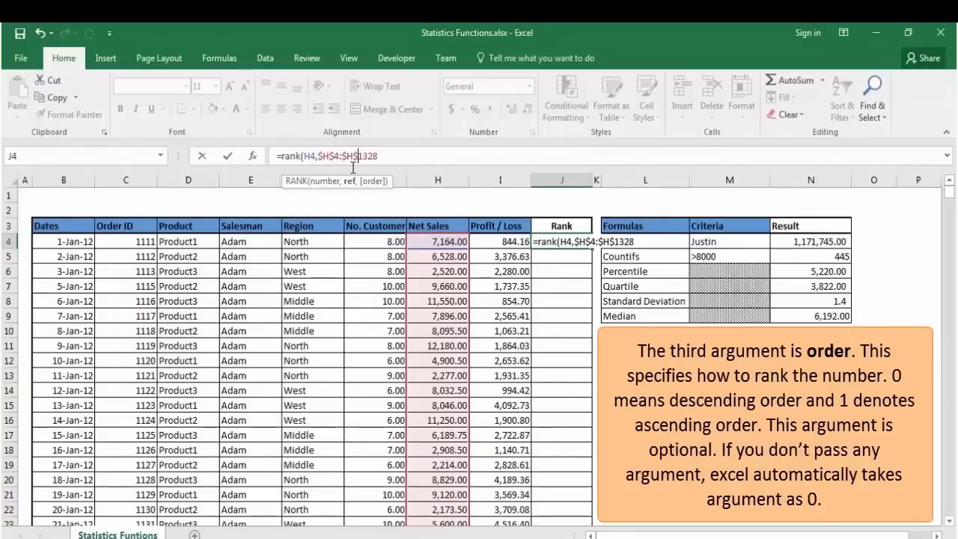
{"action": "type", "text": ","}
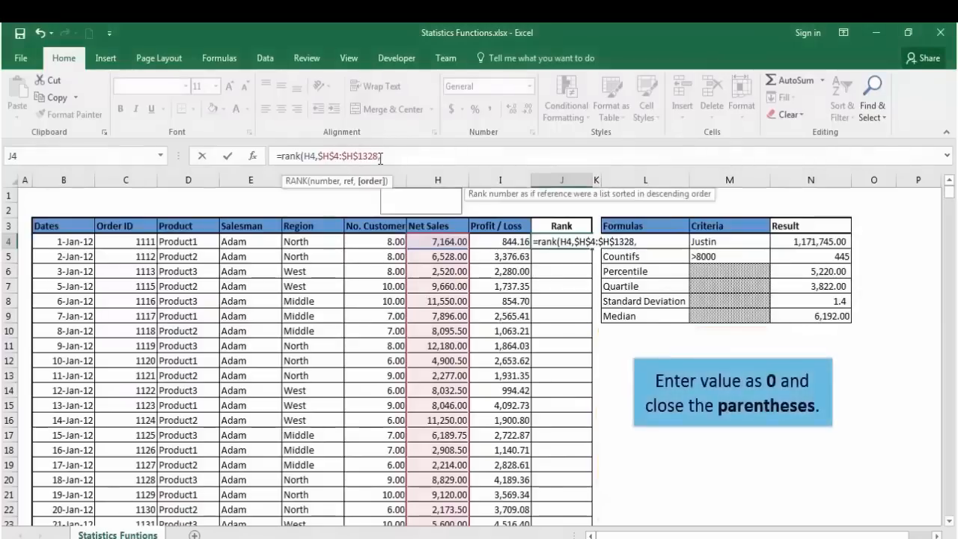
{"action": "type", "text": "0)"}
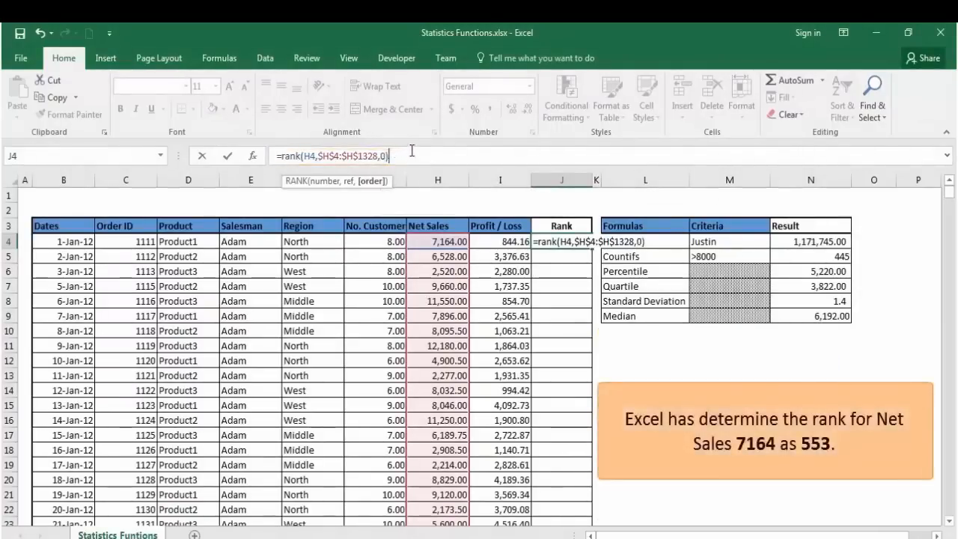
{"action": "key", "text": "Return"}
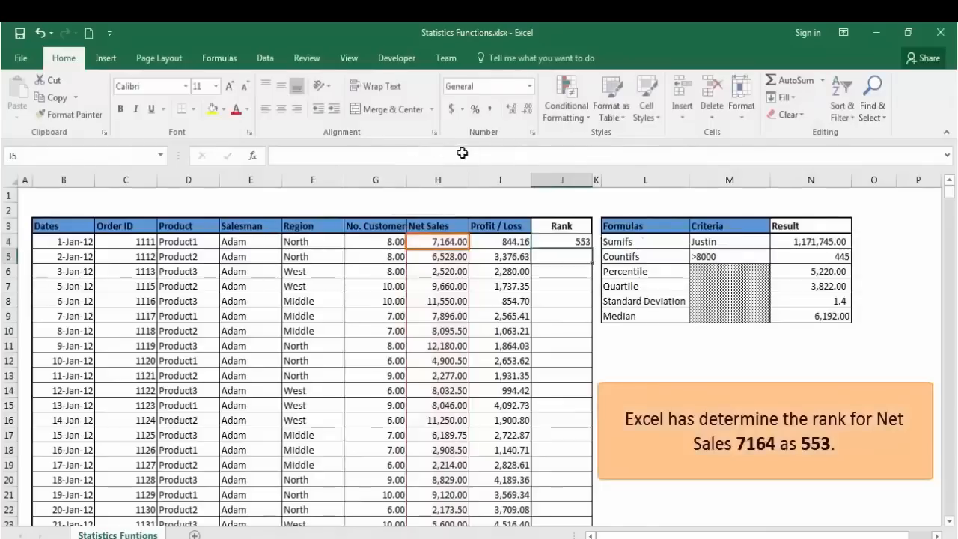
Step: Copy the RANK formula from J4 and select the empty Rank column cells below it through J1328
{"action": "left_click", "coordinate": [567, 241]}
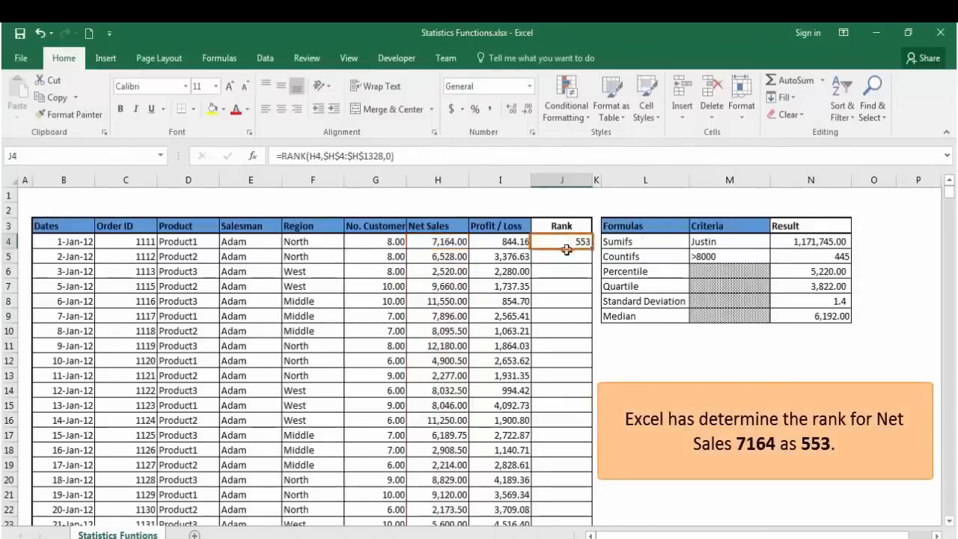
{"action": "key", "text": "ctrl+c"}
{"action": "key", "text": "Left"}
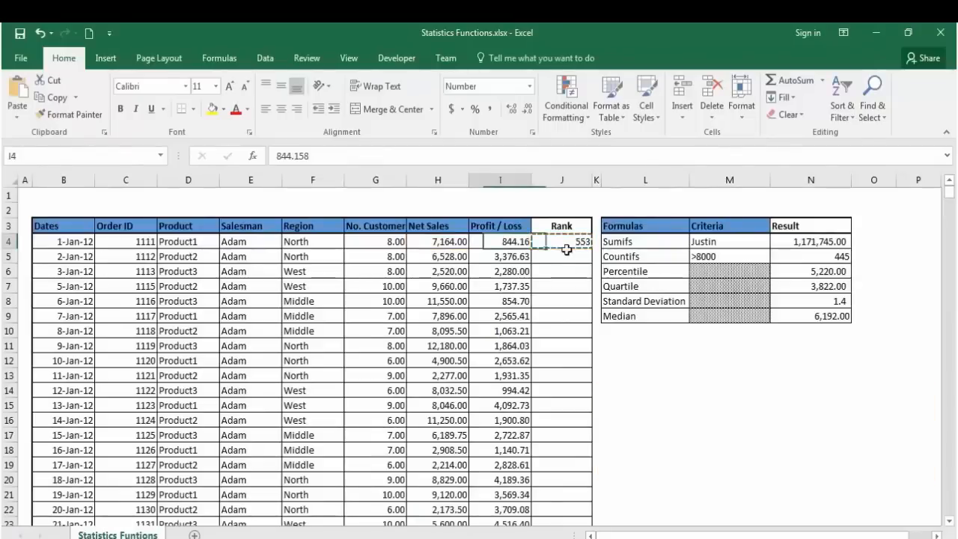
{"action": "key", "text": "ctrl+Down"}
{"action": "key", "text": "Right"}
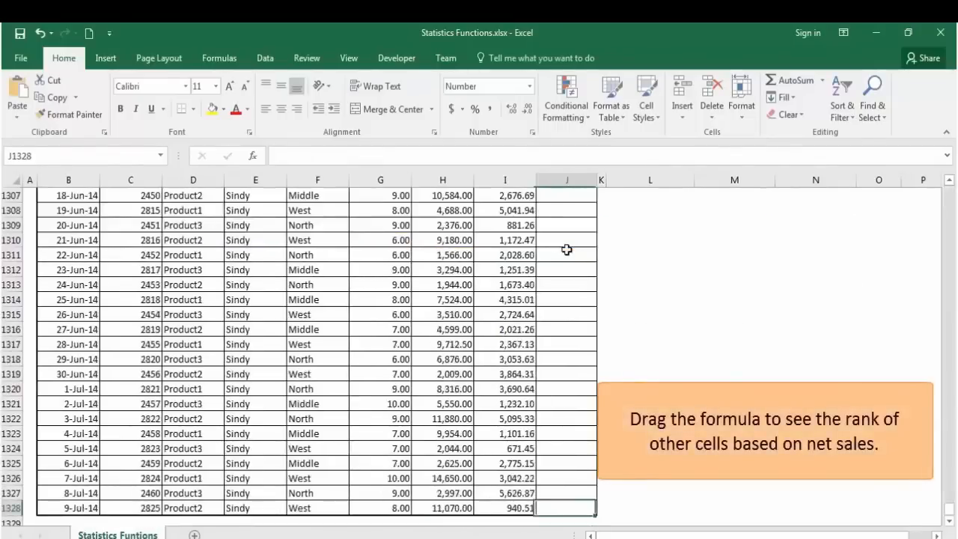
{"action": "key", "text": "ctrl+shift+Up"}
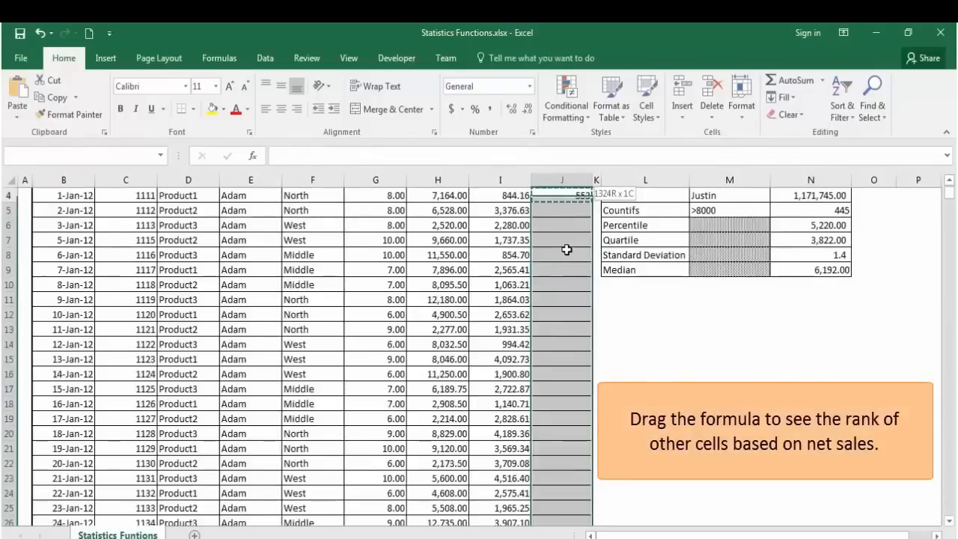